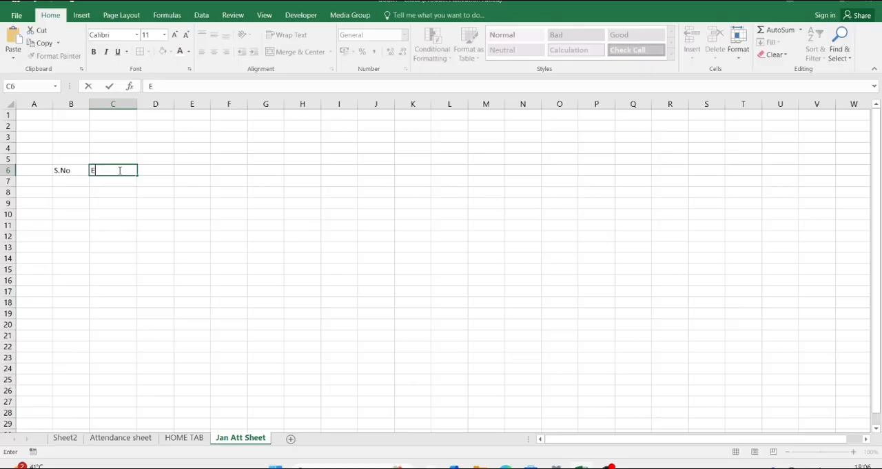
Step: Enter the column heading "Employee Id" in cell C6, beside the S.No heading
text(ploye)
text(e If)
text(d)
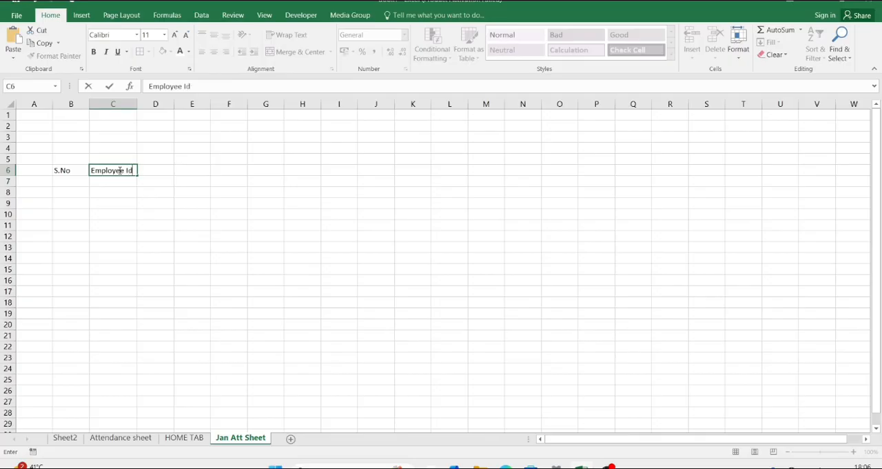
key(Tab)
key(Left)
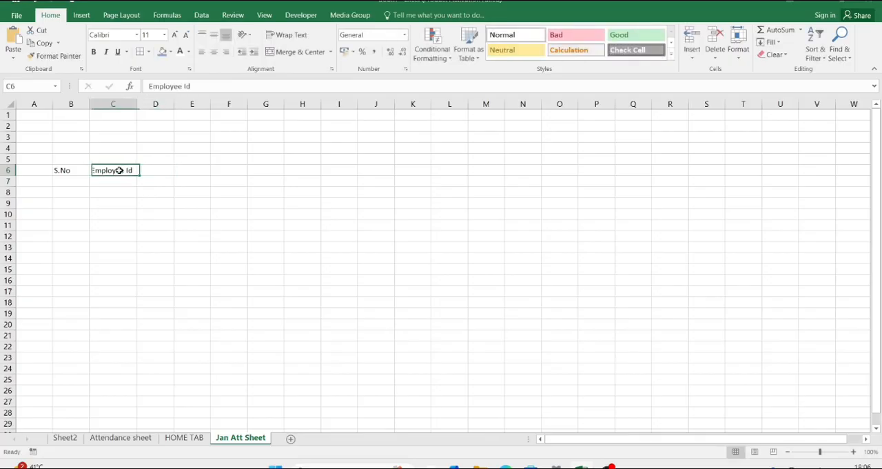
Step: Enter 1 and 2 below the S.No heading and fill the series down to 15 in B21
key(Left)
key(Down)
text(1)
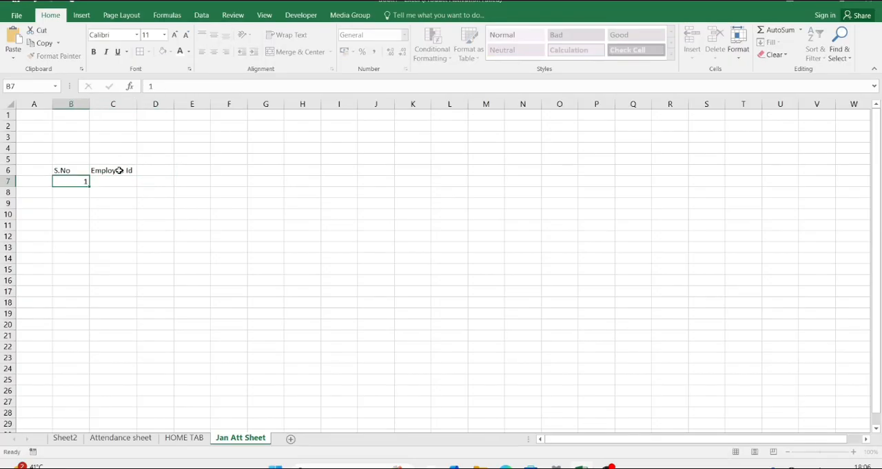
key(Return)
text(2)
key(Return)
drag(77, 179, 84, 340)
Step: Enter the first employee ID in C7 and fill the ID series down to C21
click(116, 180)
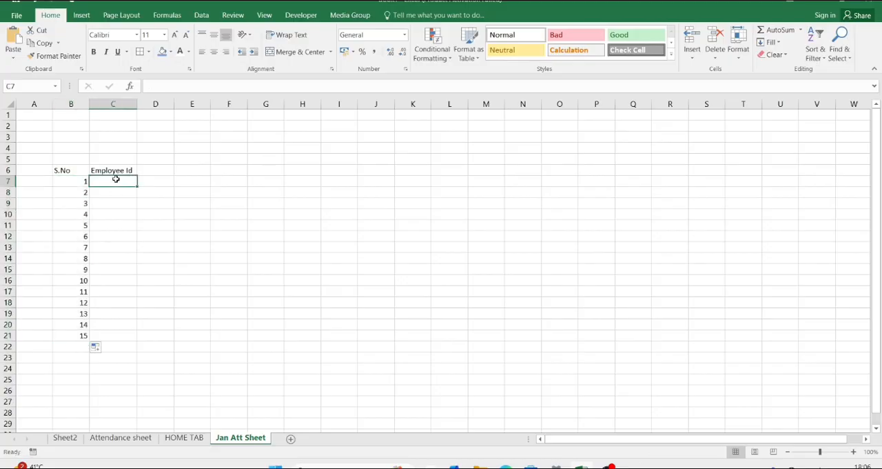
text(epm)
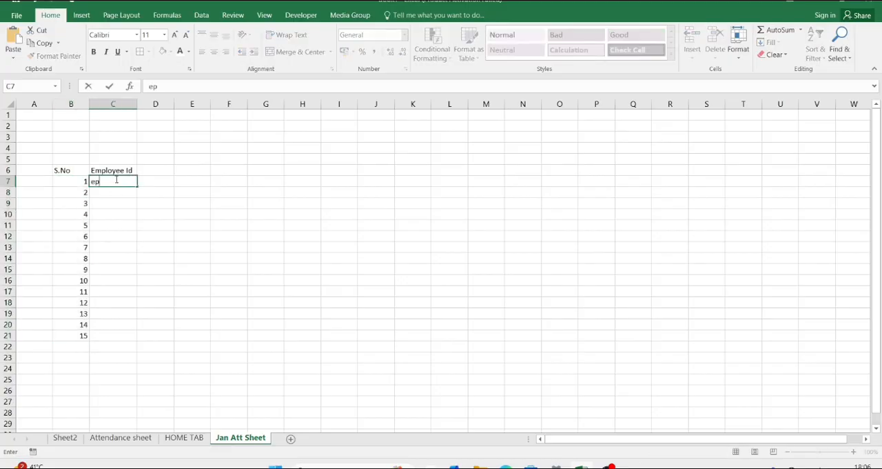
key(BackSpace)
key(BackSpace)
key(BackSpace)
text(Emp26001)
key(Tab)
click(125, 181)
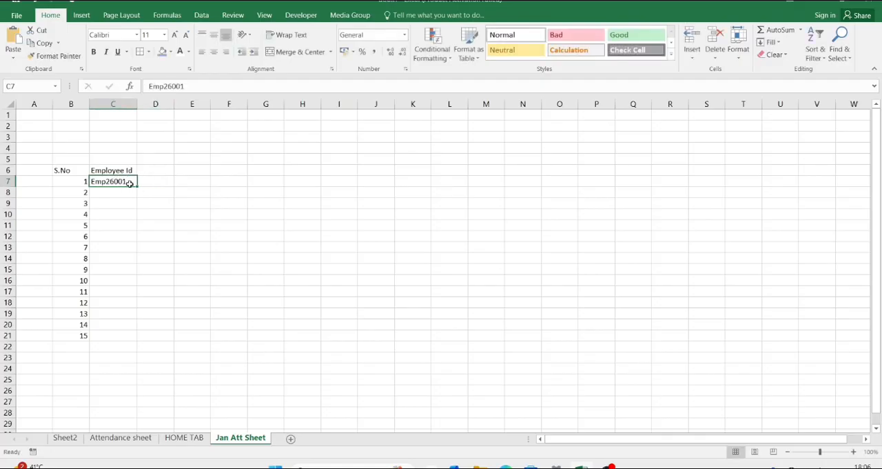
drag(136, 185, 132, 344)
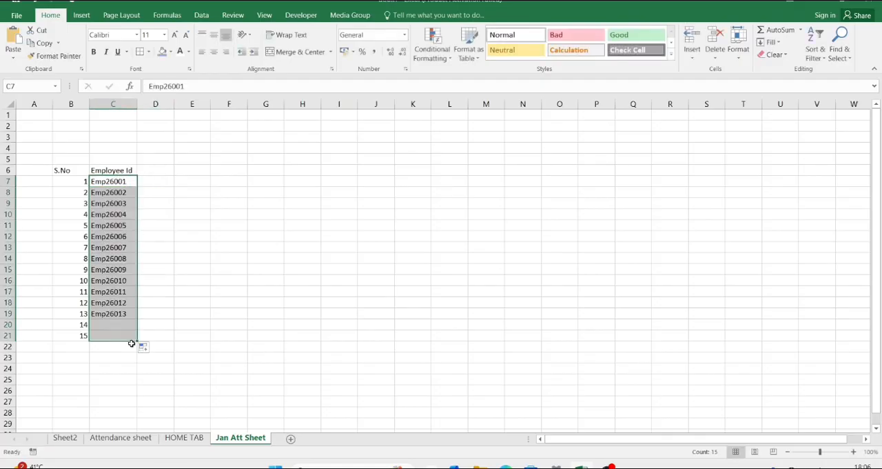
Step: Enter the label "Selected Month" in cell F4
click(157, 178)
click(163, 172)
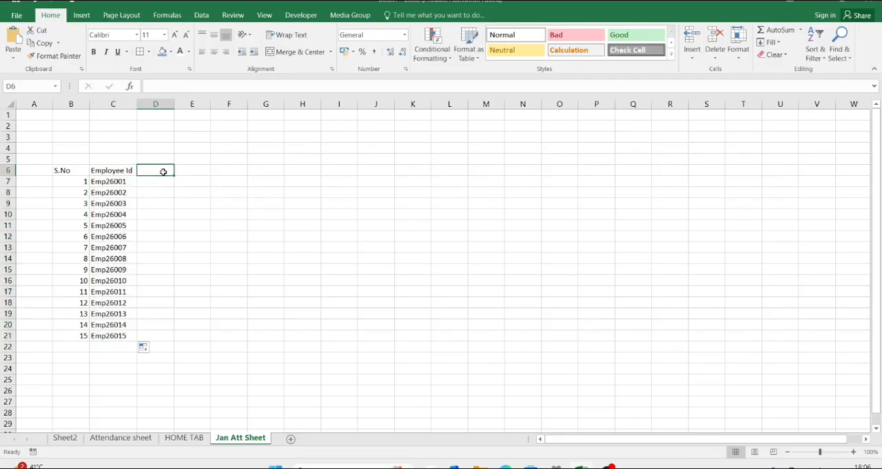
click(224, 146)
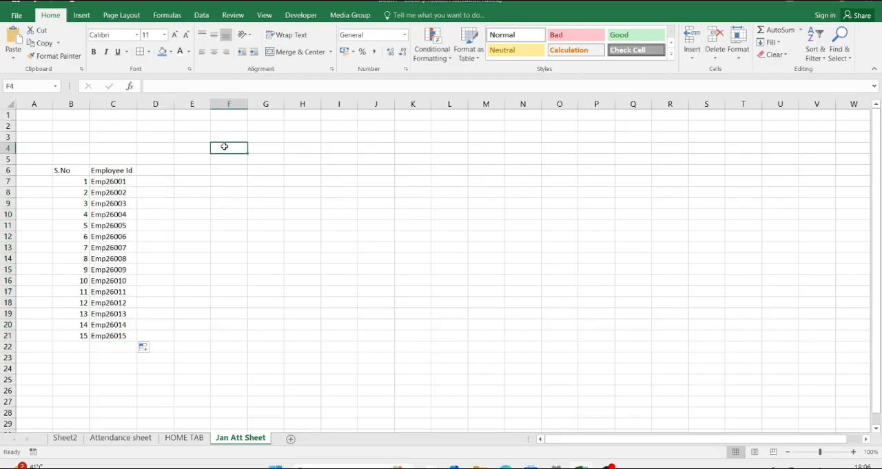
text(S)
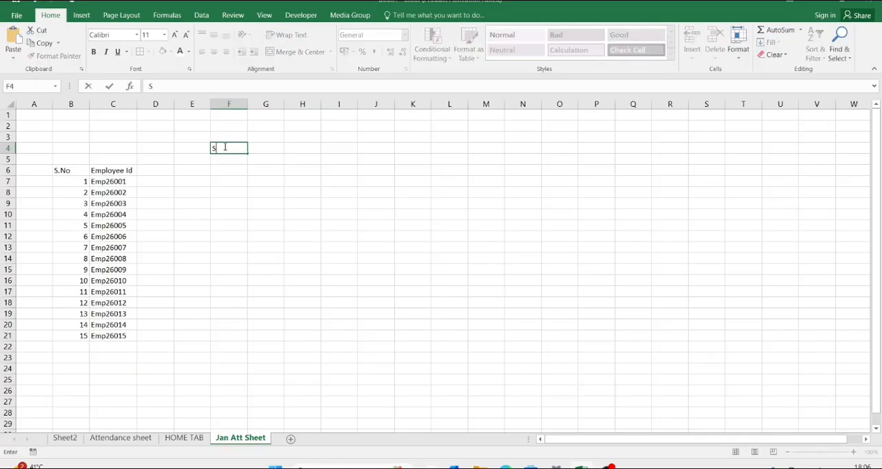
text(elected Mothb)
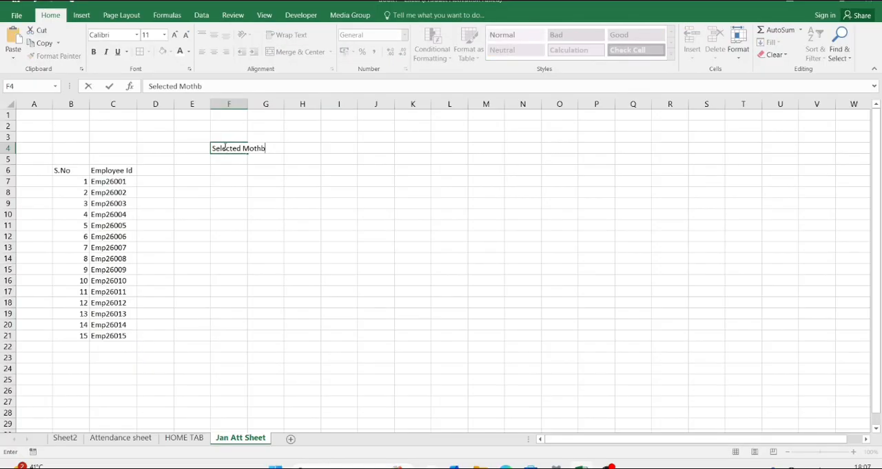
key(BackSpace)
key(BackSpace)
key(BackSpace)
text(nth)
key(Tab)
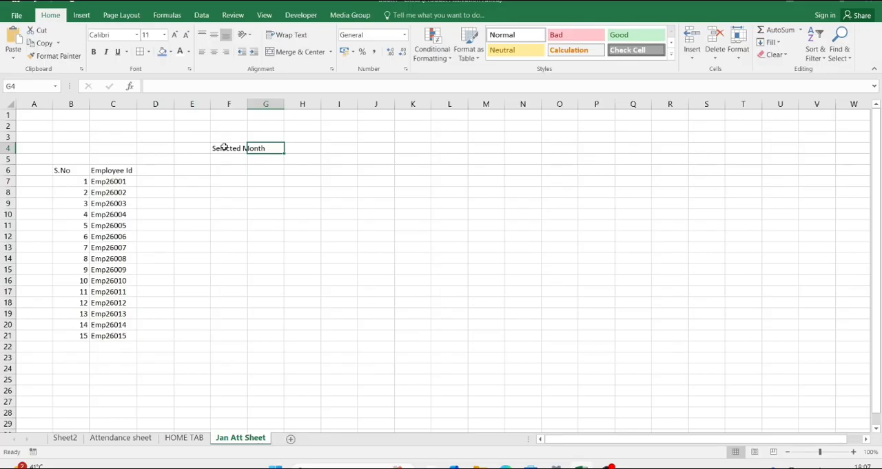
Step: Merge and center the "Selected Month" label across cells F4 to I4
click(224, 148)
key(shift+Right)
key(shift+Right)
key(shift+Right)
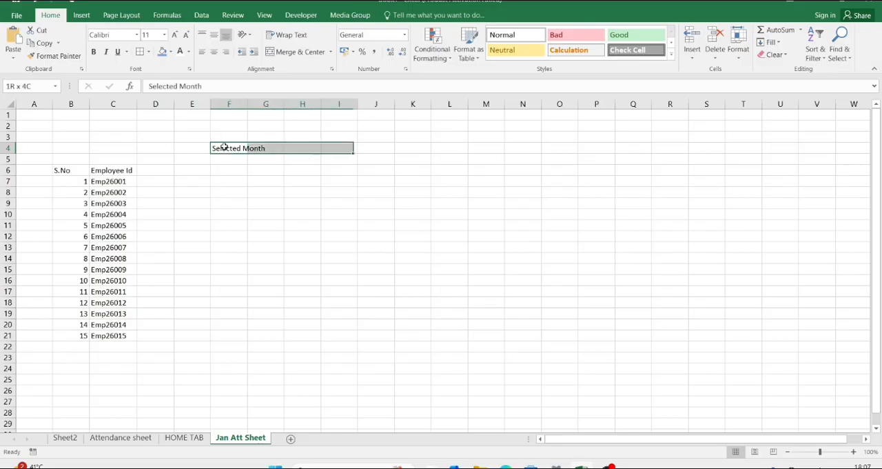
click(297, 51)
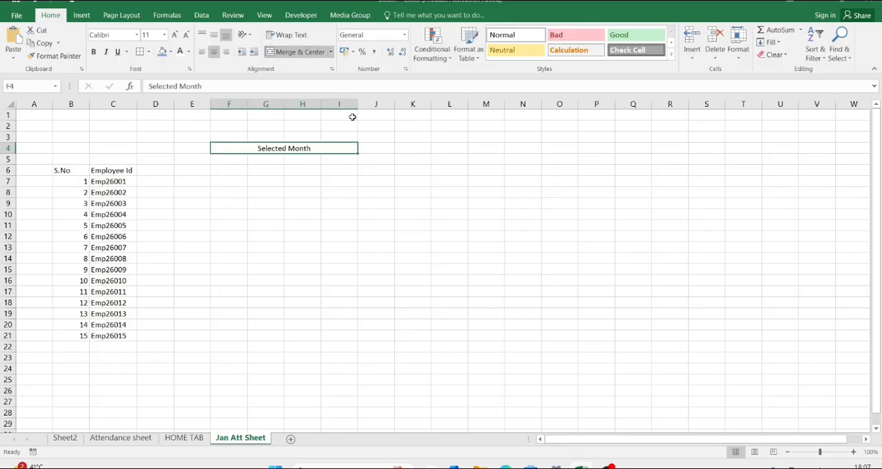
Step: Open data validation for cell J4 and set it to allow a List
click(385, 146)
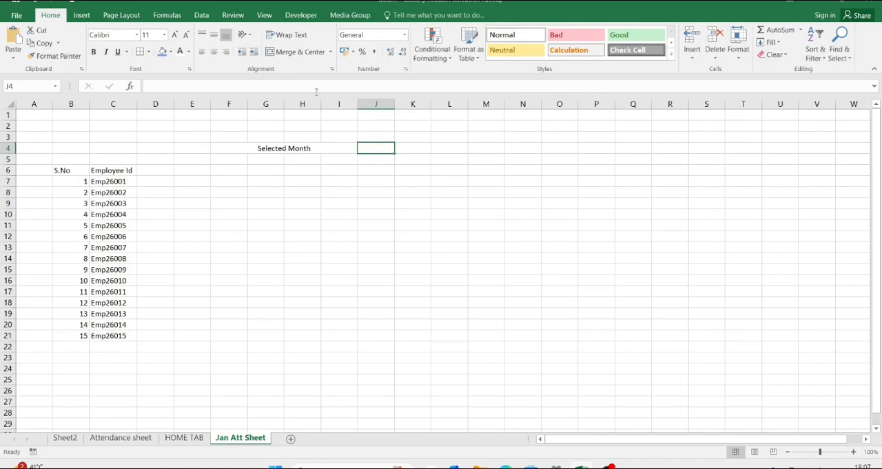
click(201, 15)
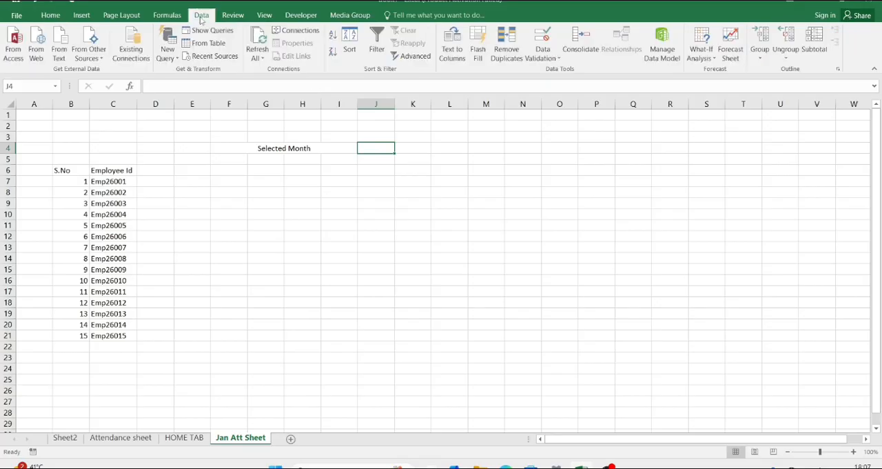
click(545, 61)
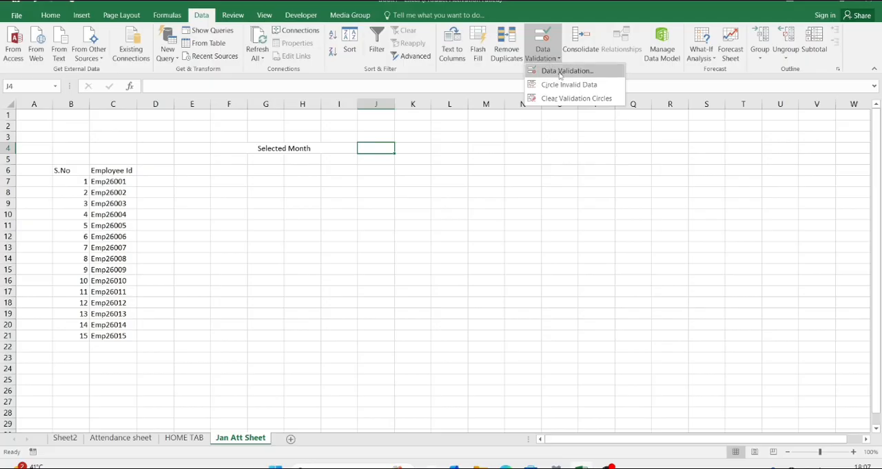
click(568, 71)
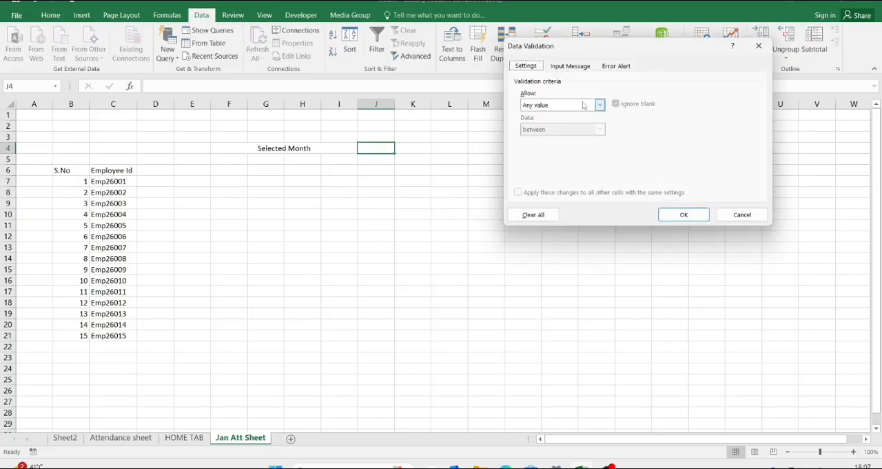
click(599, 105)
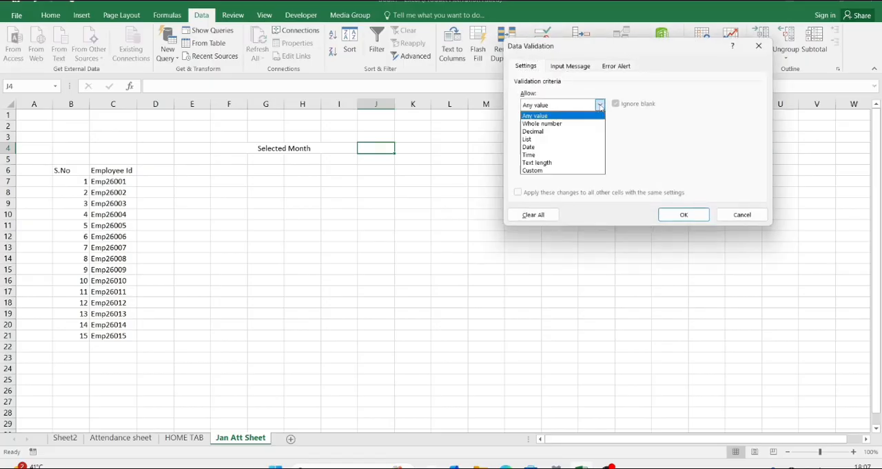
click(551, 140)
click(540, 153)
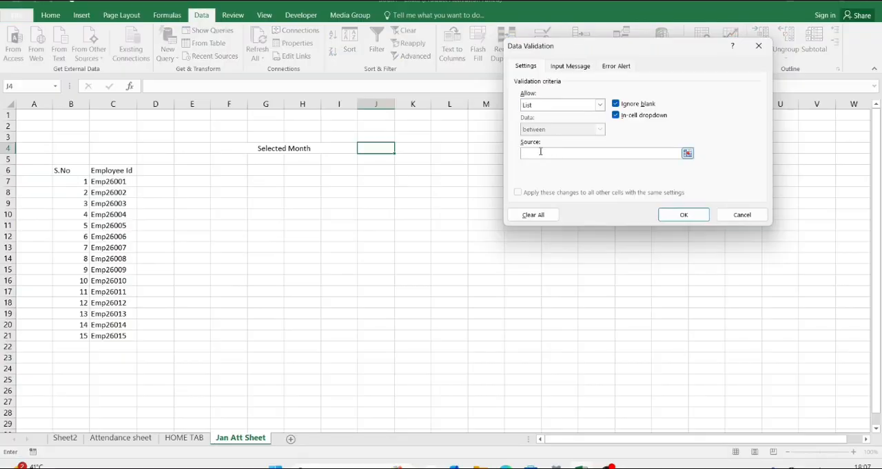
Step: Enter "January,February,March" as the source of the validation list for J4
text(January)
key(BackSpace)
key(BackSpace)
text(ry,February,March)
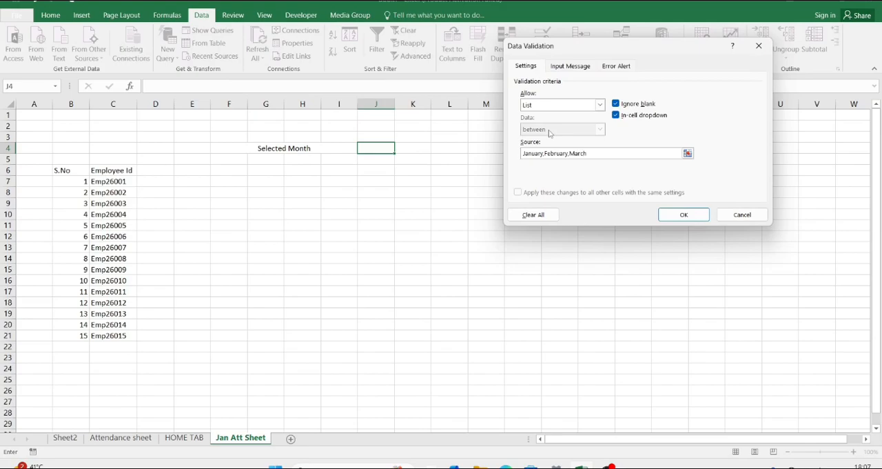
text( April,May,June,July,August,Sept)
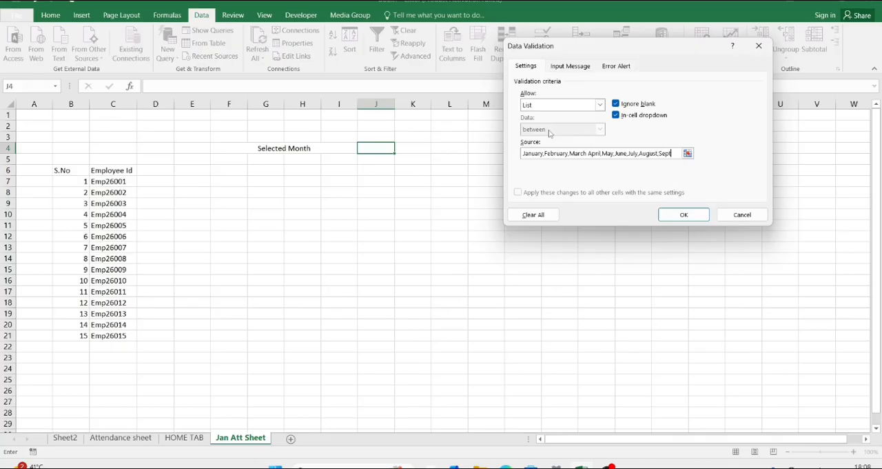
text(ember,Oc)
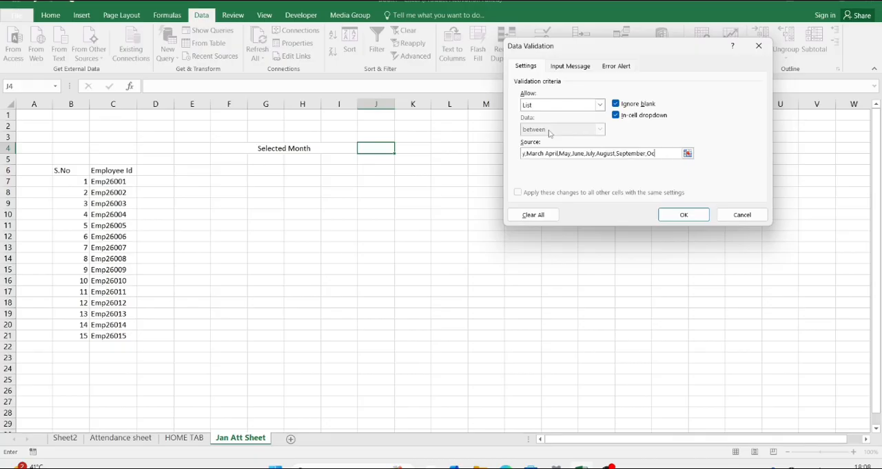
text(tober,Novem)
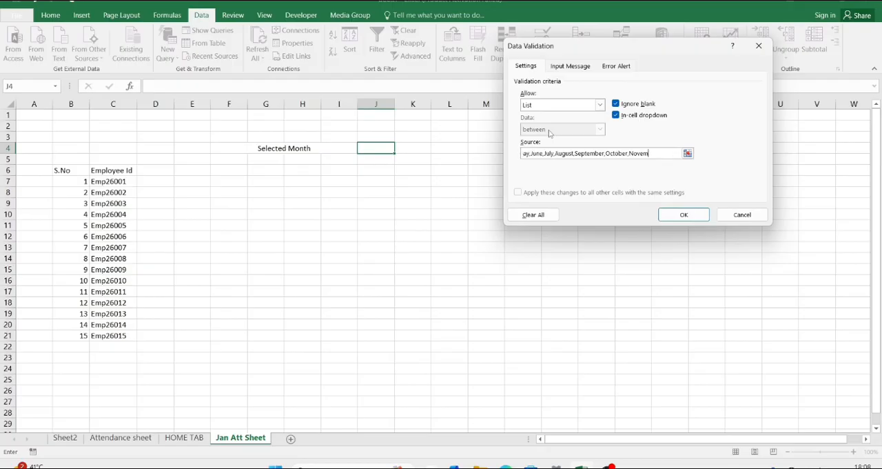
text(ber,December)
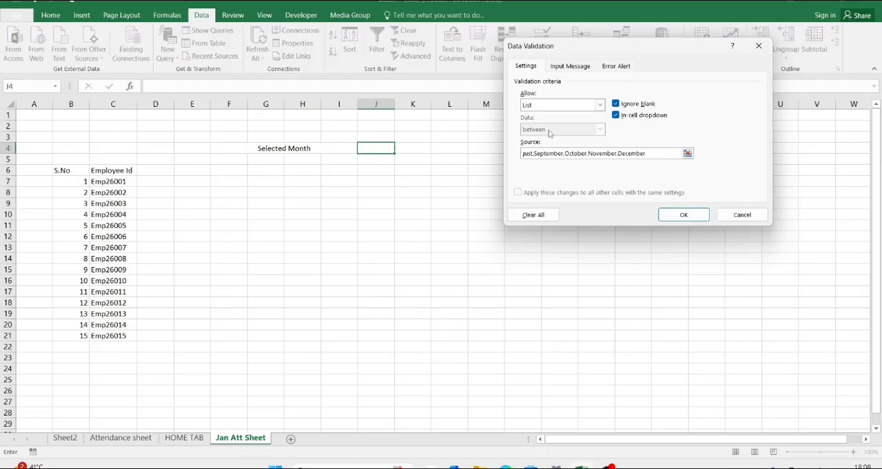
Step: Extend the list source with " April,May,June,July,August,September,October,November,December" and apply the validation to J4
click(684, 215)
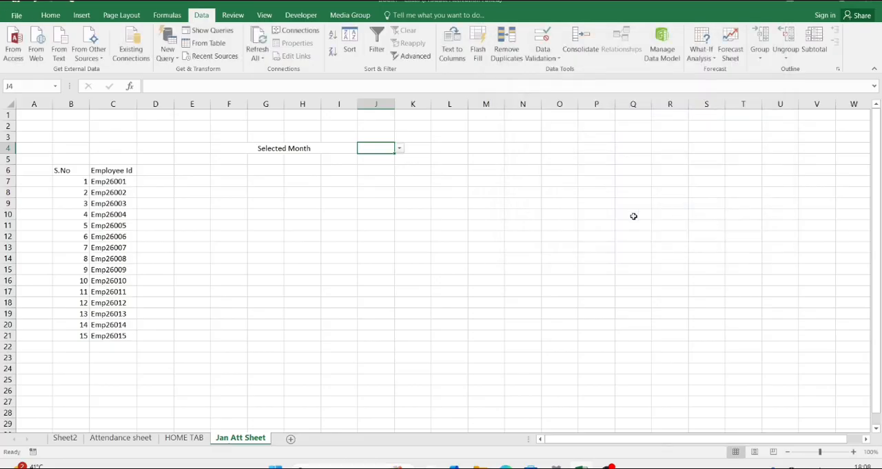
Step: Choose January from the dropdown list in cell J4
click(399, 149)
click(382, 158)
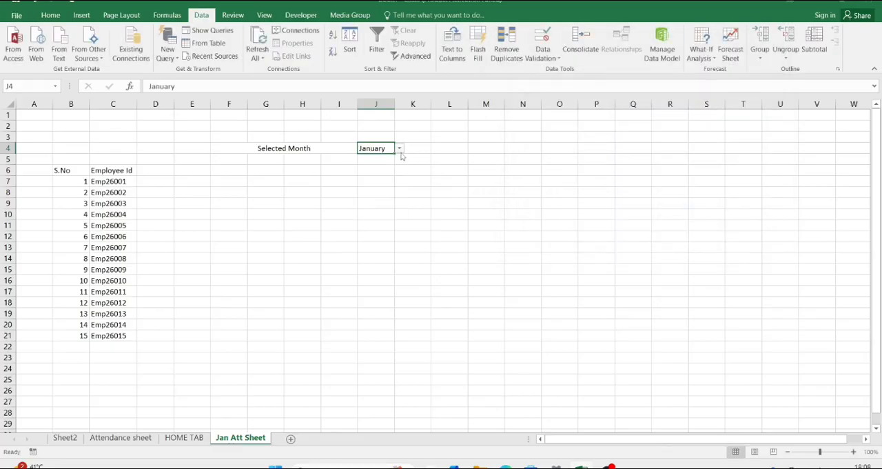
click(487, 146)
Step: Copy the merged "Selected Month" label to M4 and select the adjacent cell Q4
click(292, 147)
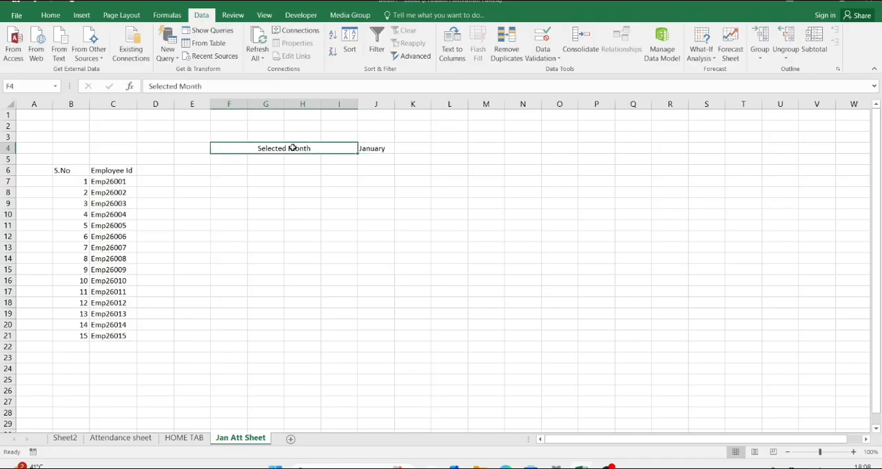
key(ctrl+c)
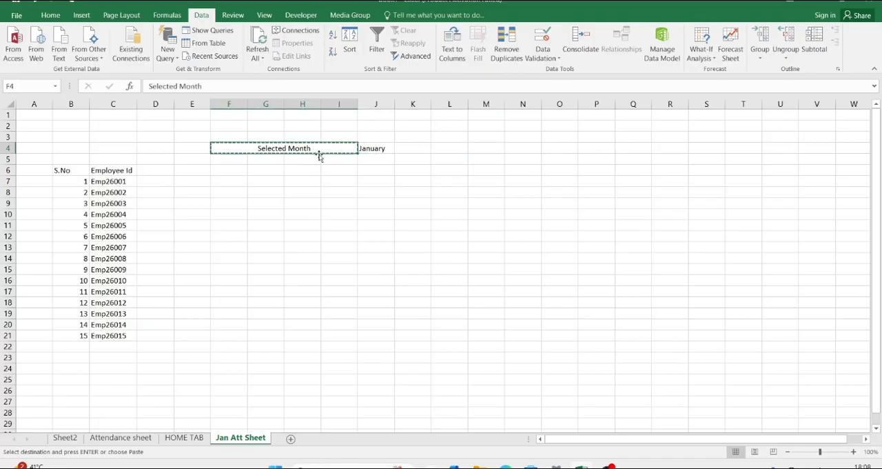
click(481, 147)
key(ctrl+v)
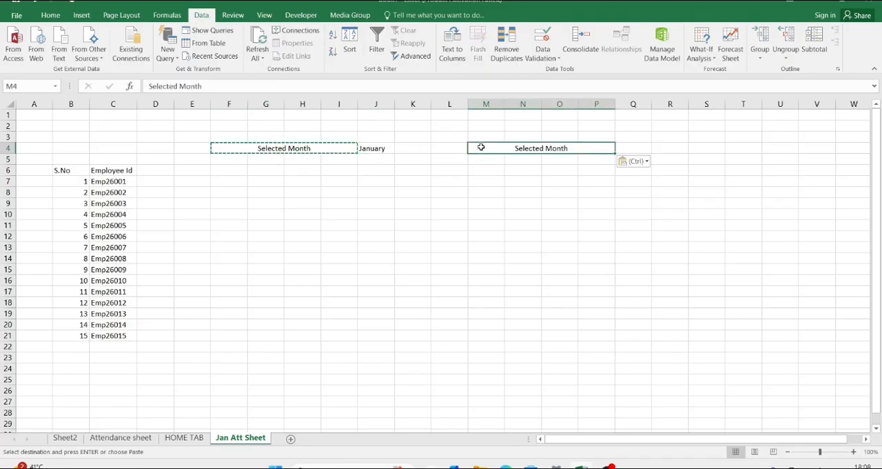
click(634, 146)
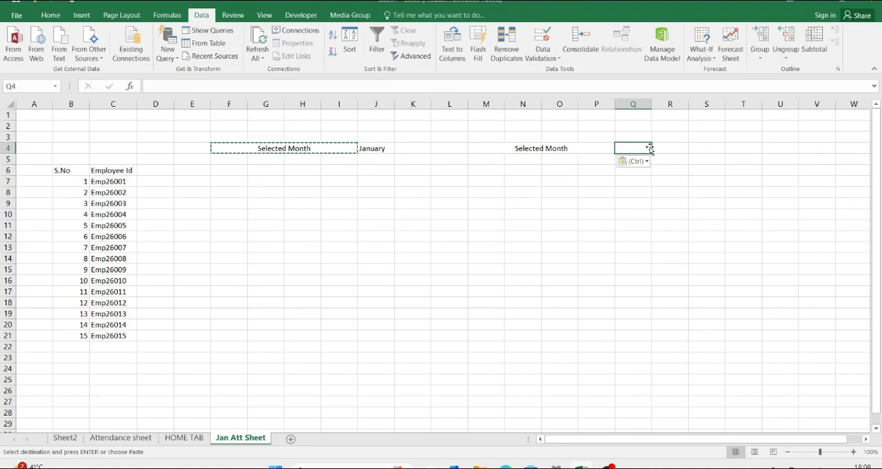
key(alt+v)
key(v)
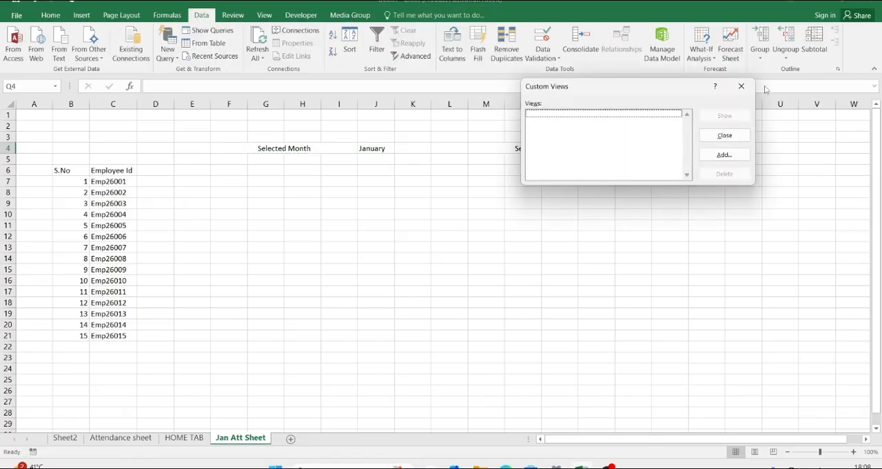
click(742, 86)
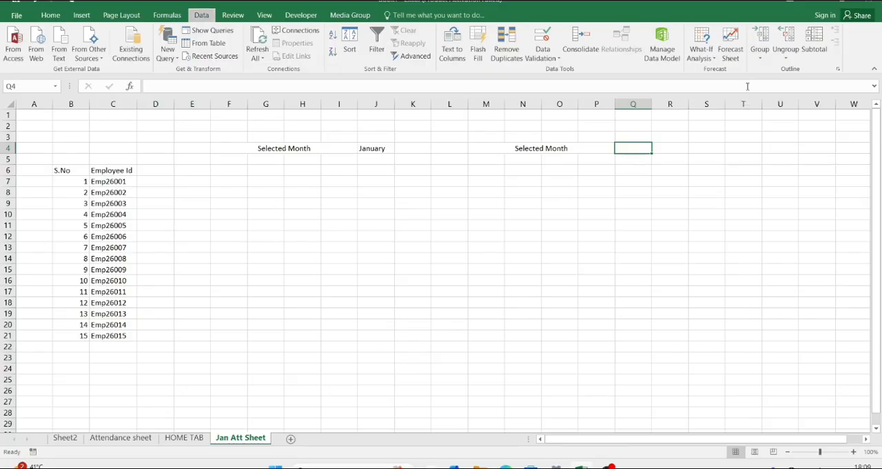
Step: Open data validation for cell Q4 and set it to allow a List
key(alt+a)
key(v)
key(v)
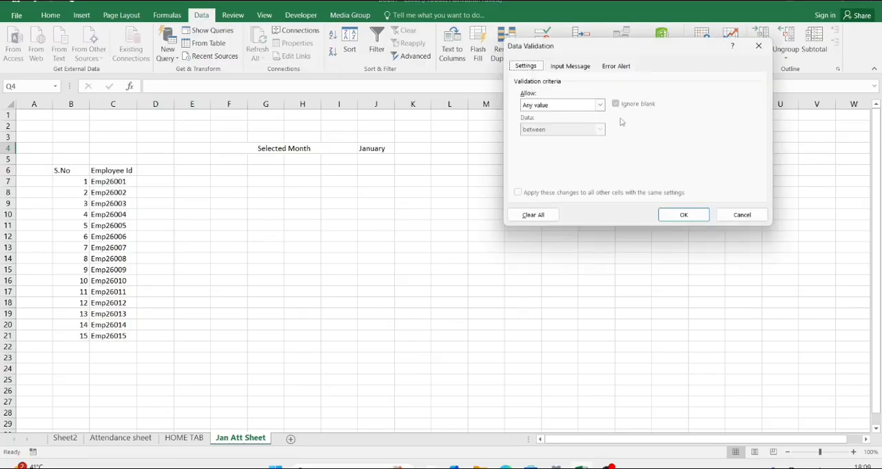
click(600, 104)
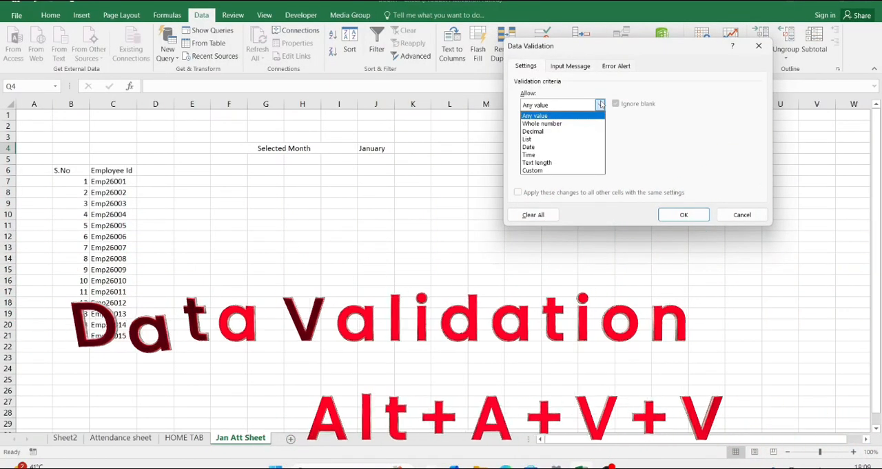
click(566, 139)
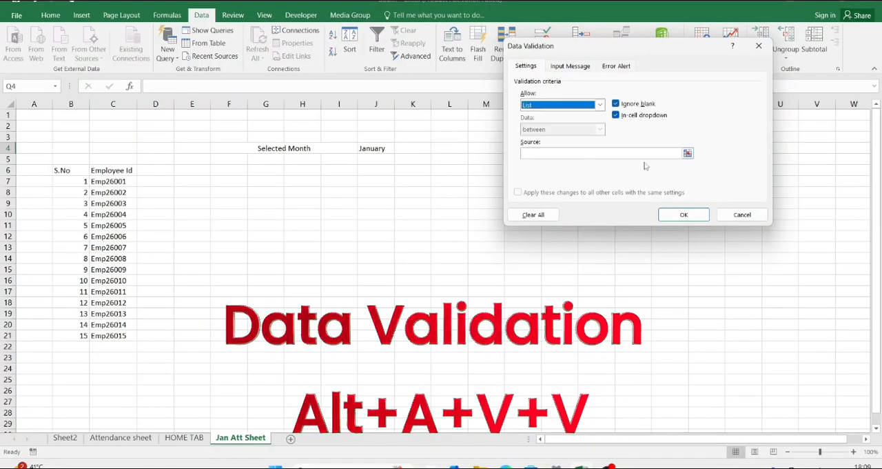
Step: Enter 2026,2027,2028,2029,2030 as the list source and apply the validation to cell Q4
click(587, 154)
text(2026)
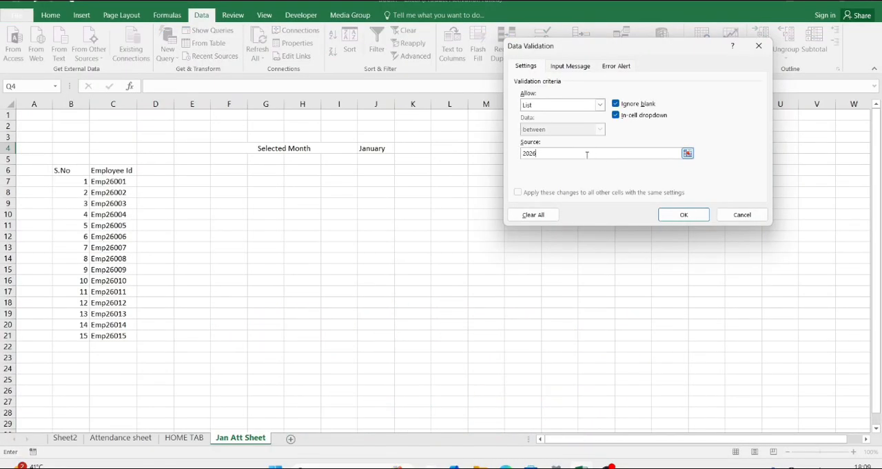
text(,2027,2028,2029,2030)
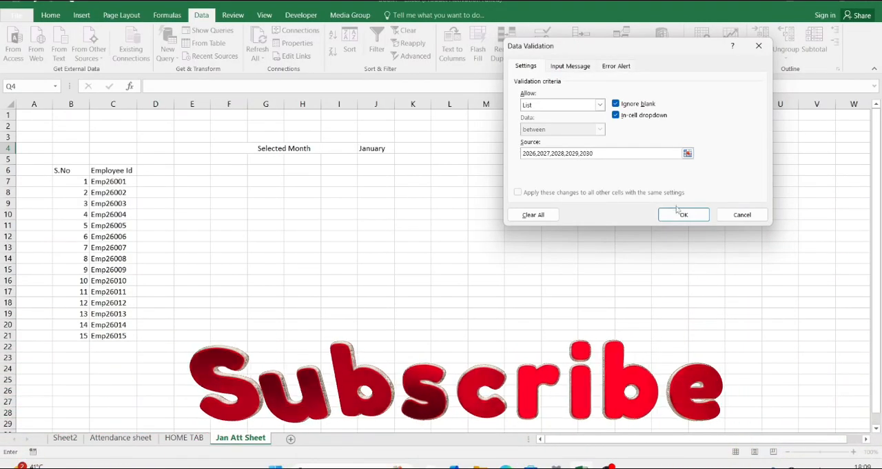
click(683, 215)
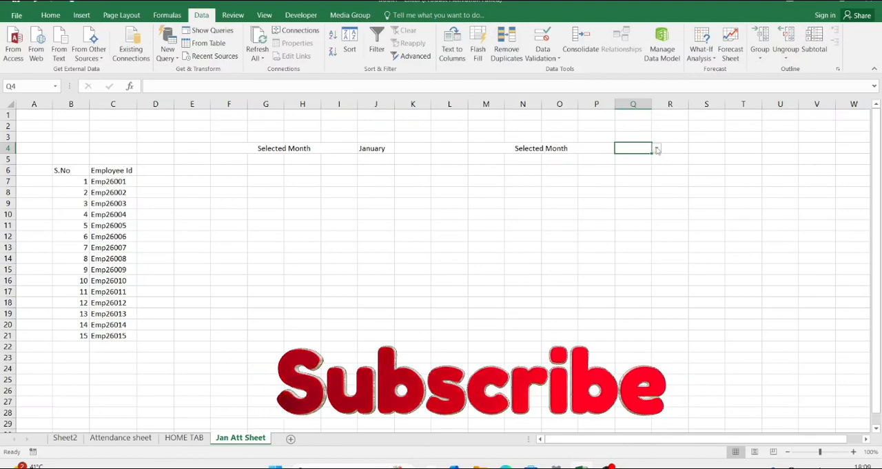
Step: Choose 2026 from the dropdown list in cell Q4
click(657, 149)
click(651, 158)
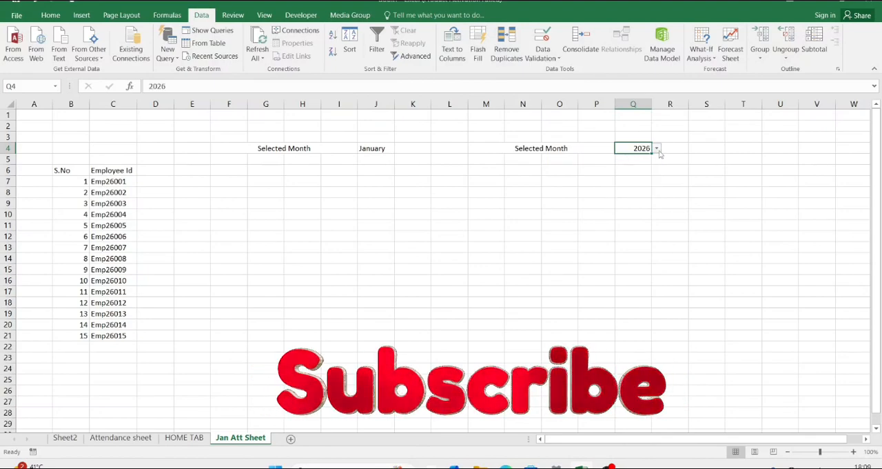
click(371, 148)
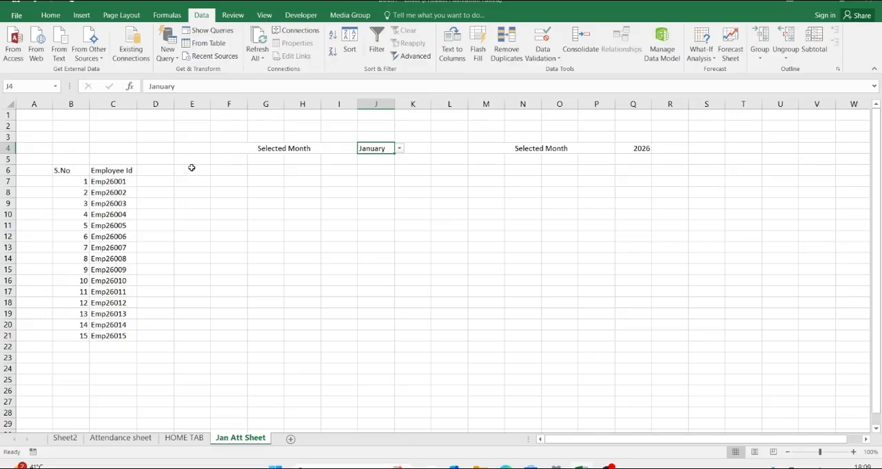
Step: Begin a formula in cell D6 that nests CONCATENATE inside DATEVALUE: =DATEVALUE(CONCATENATE(
click(170, 171)
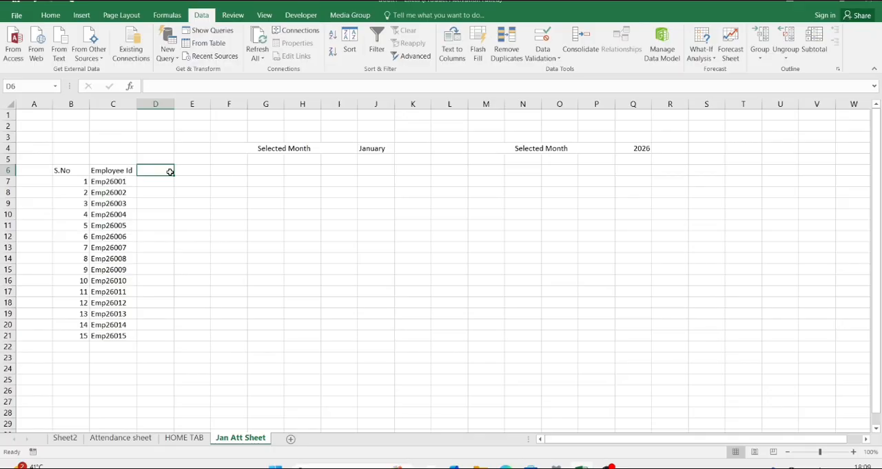
text(=)
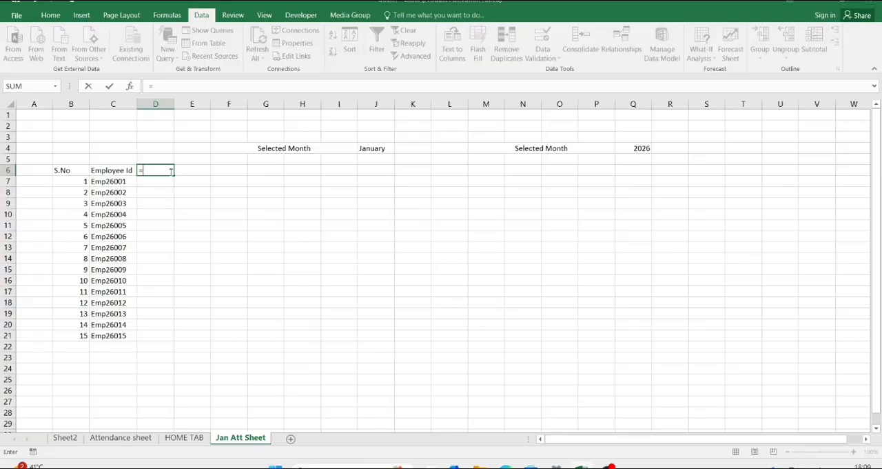
text(date)
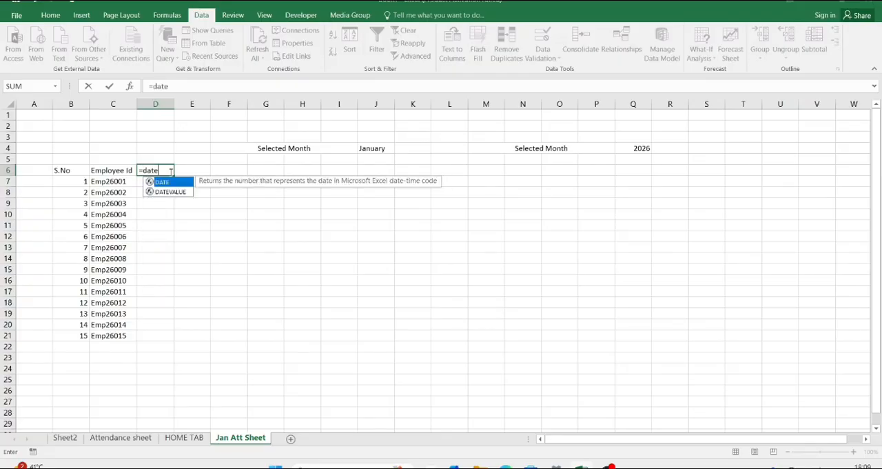
key(Down)
key(Tab)
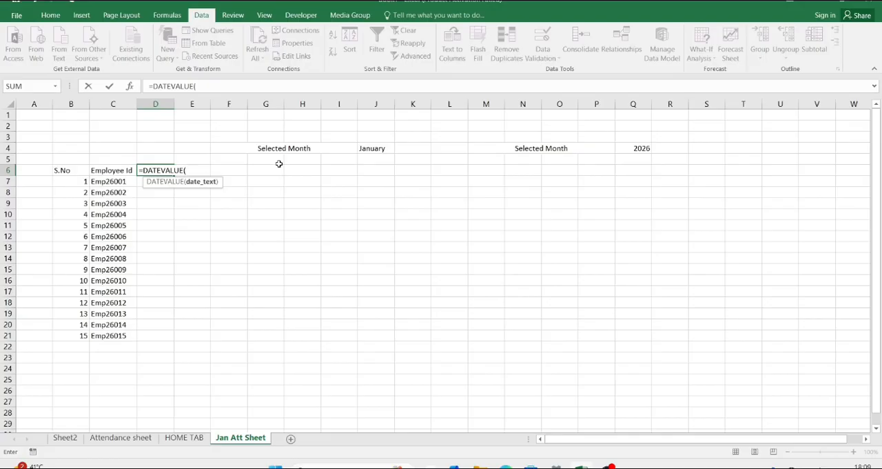
text(con)
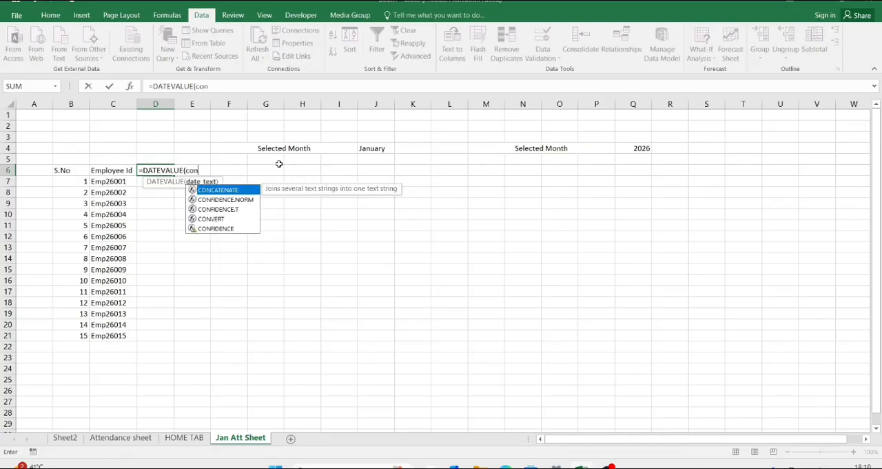
key(Tab)
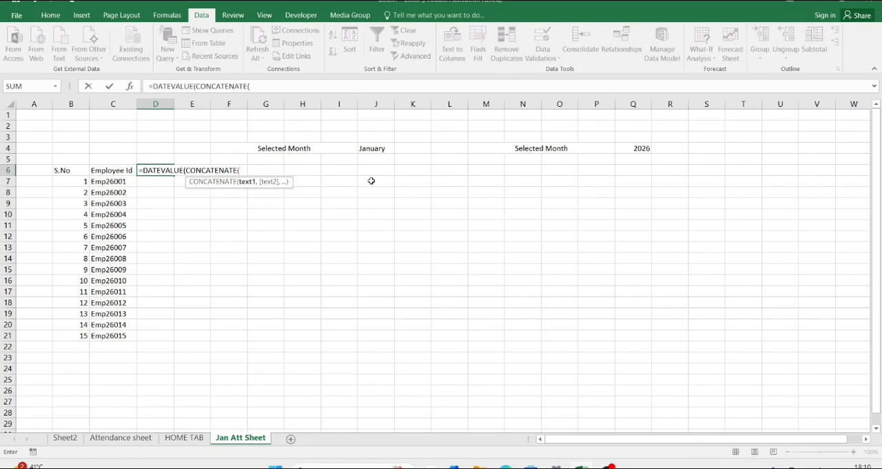
Step: Complete the D6 formula with the CONCATENATE arguments "1","-",J4,"-",Q4 and enter it
text("1","-)
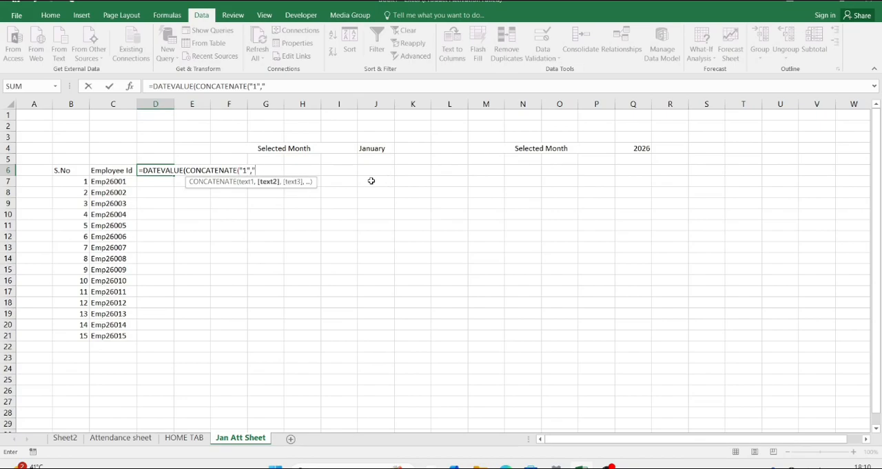
text(",)
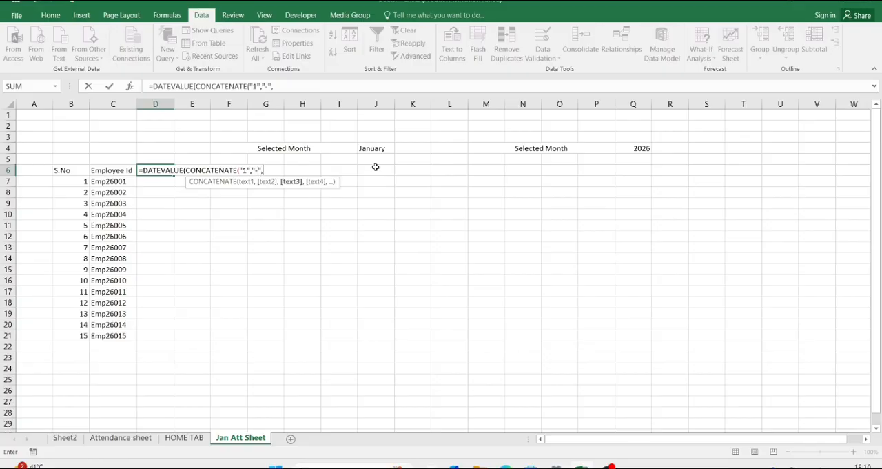
click(376, 148)
text(,)
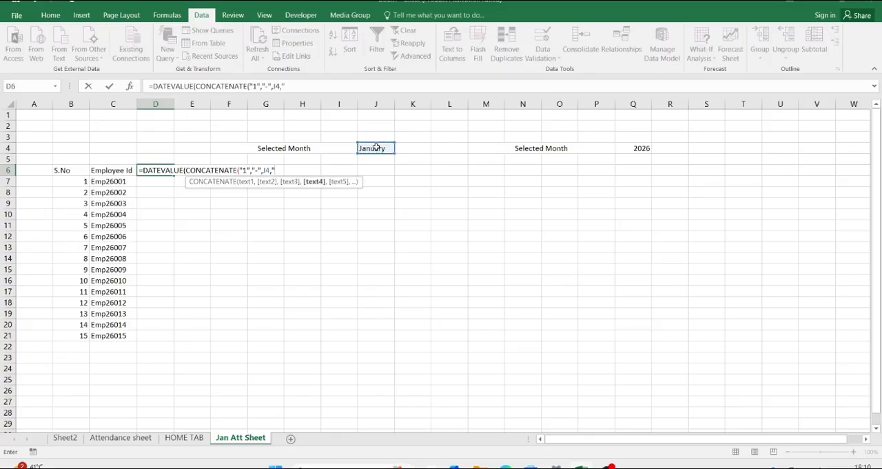
text("-",)
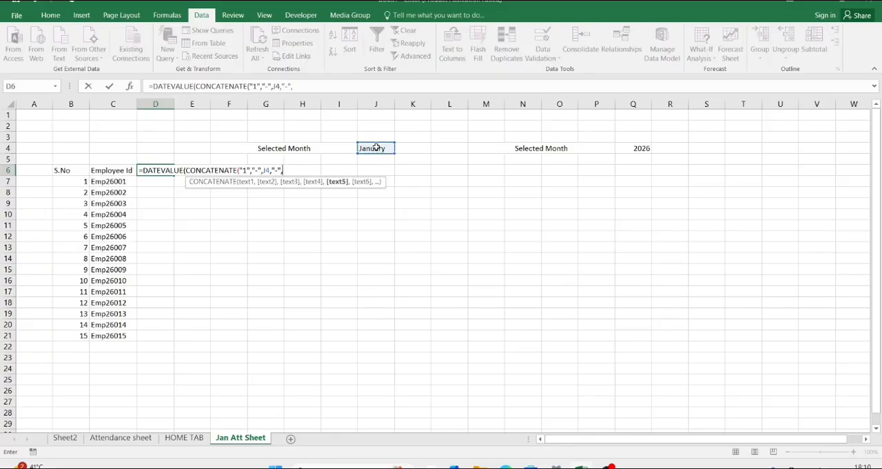
click(638, 149)
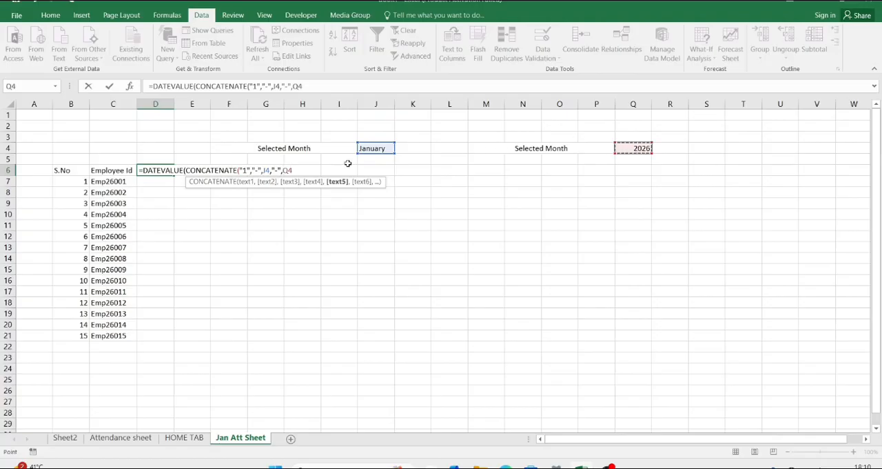
text())
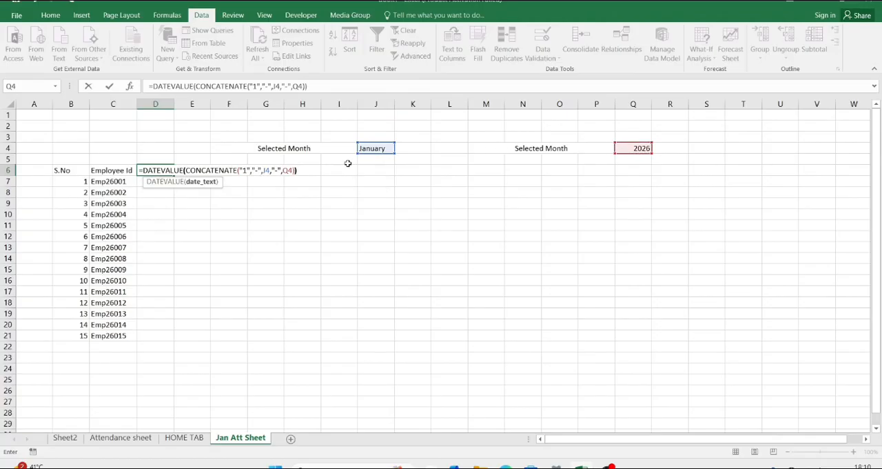
key(Return)
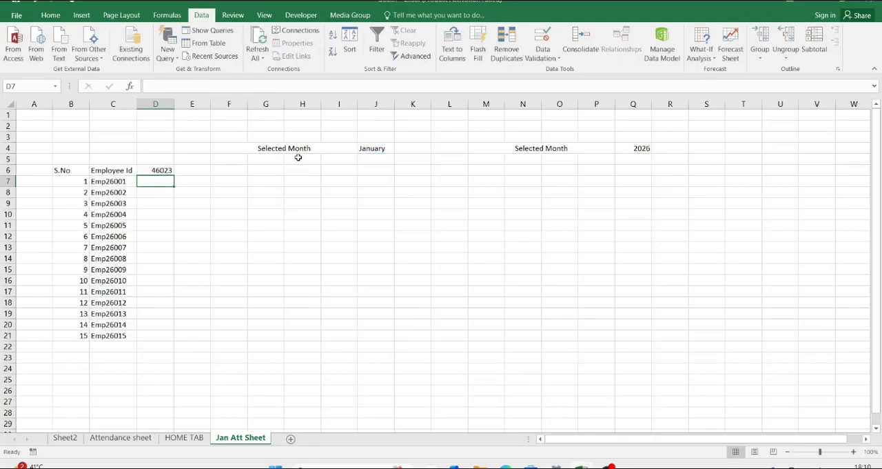
Step: Format the formula result in cell D6 as Short Date
click(167, 169)
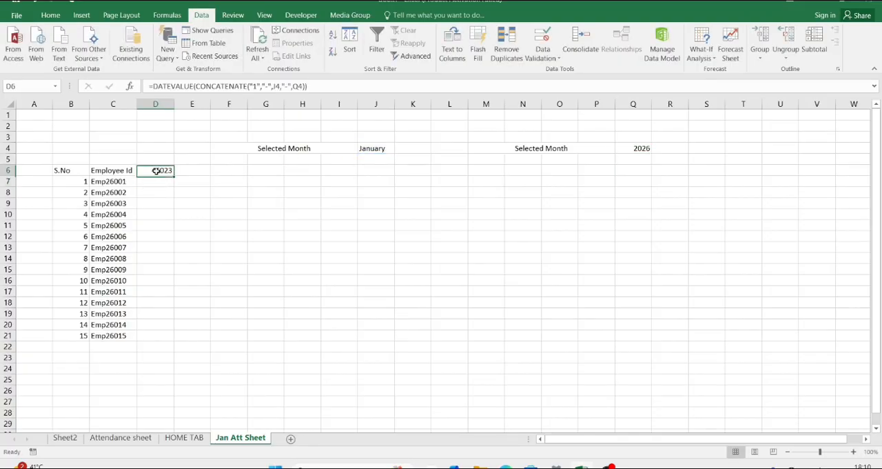
click(52, 16)
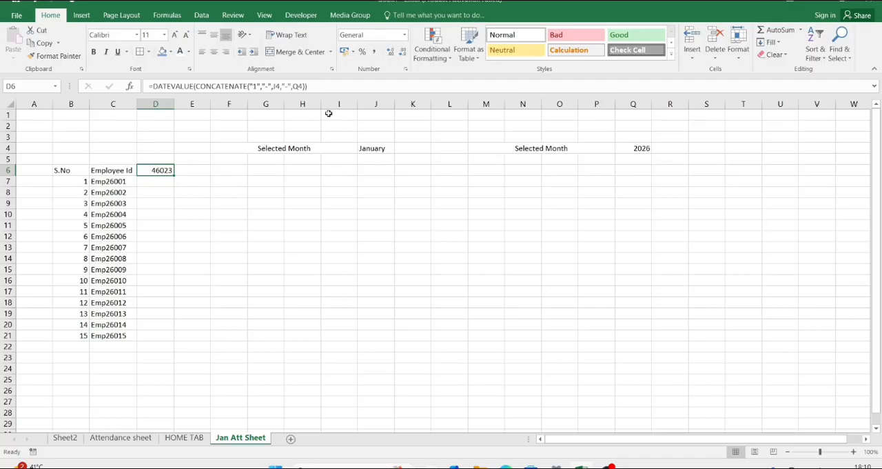
click(405, 36)
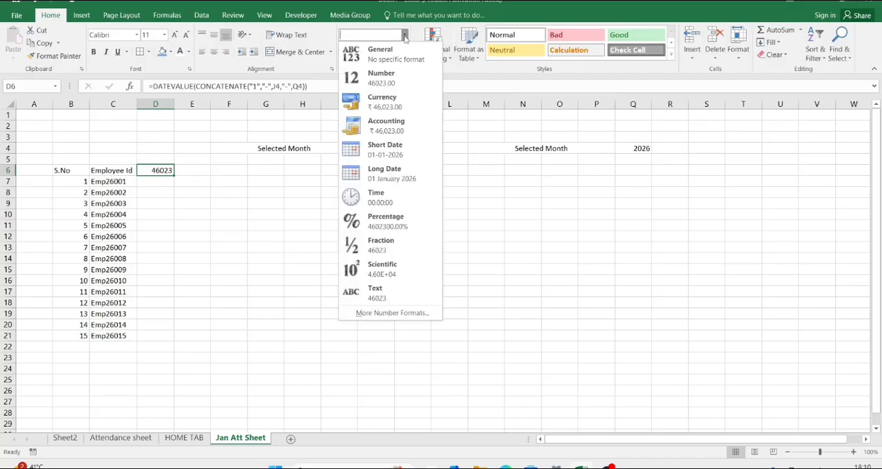
click(393, 146)
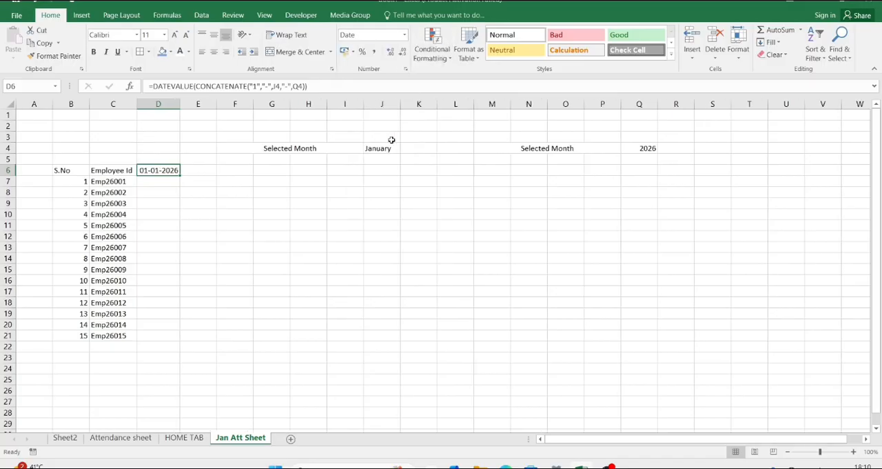
Step: Begin an IF formula in cell E6 with the logical test D6<EOMONTH($D$6,0)
click(205, 172)
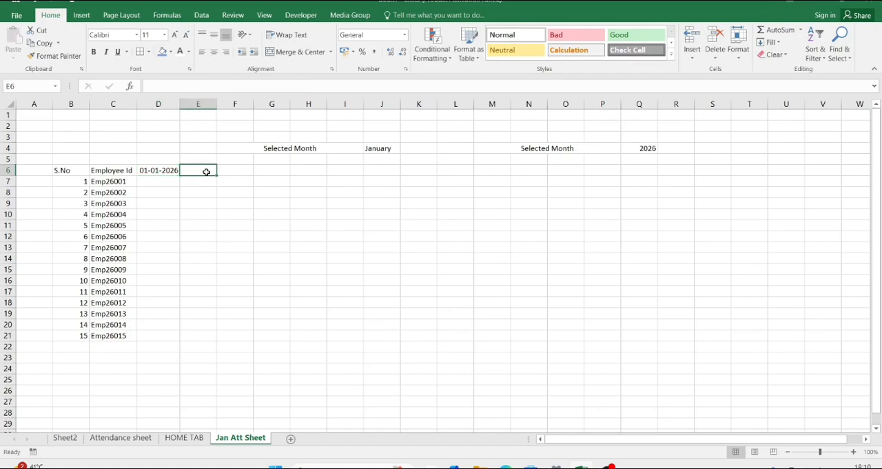
text(=IF()
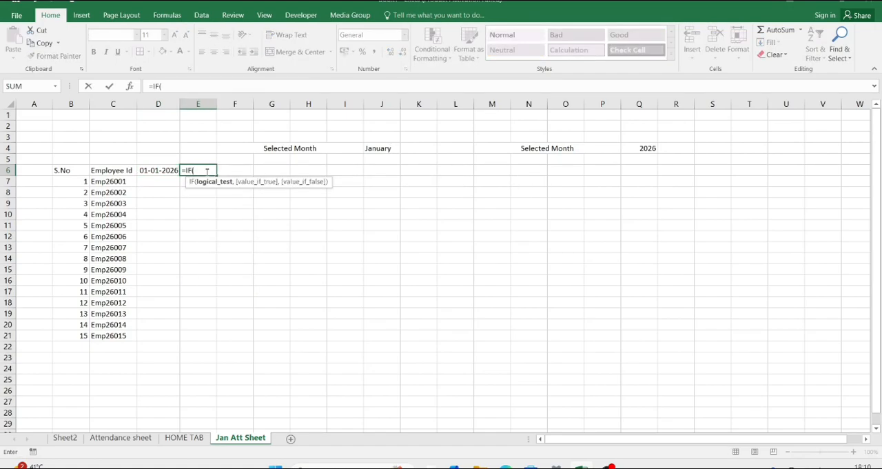
key(Left)
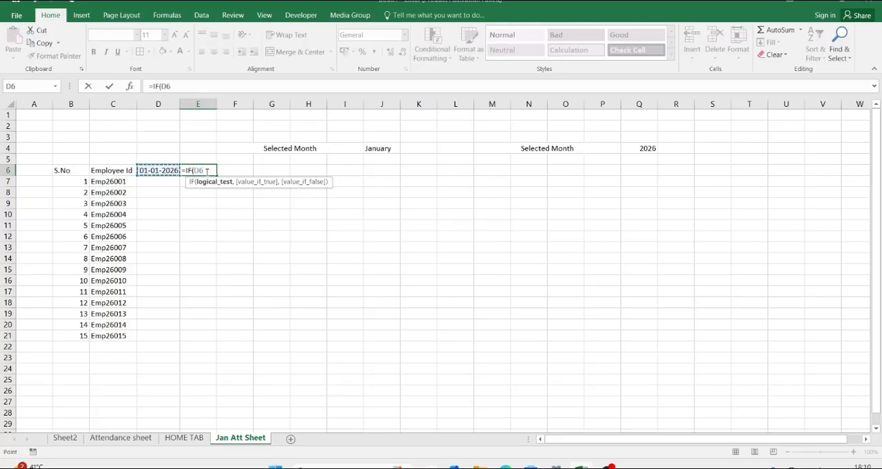
text(<eomon)
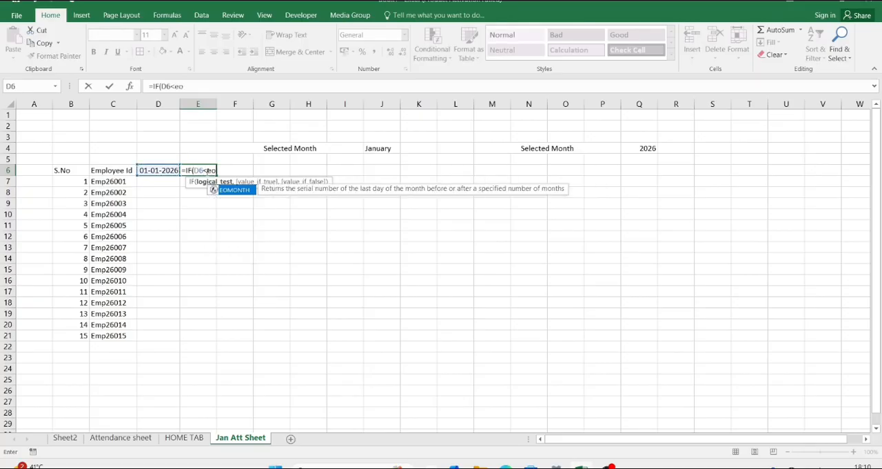
key(Tab)
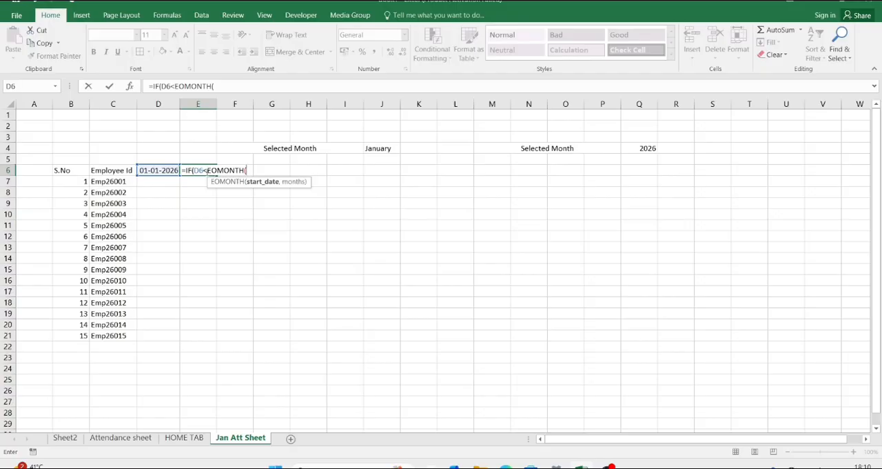
key(Left)
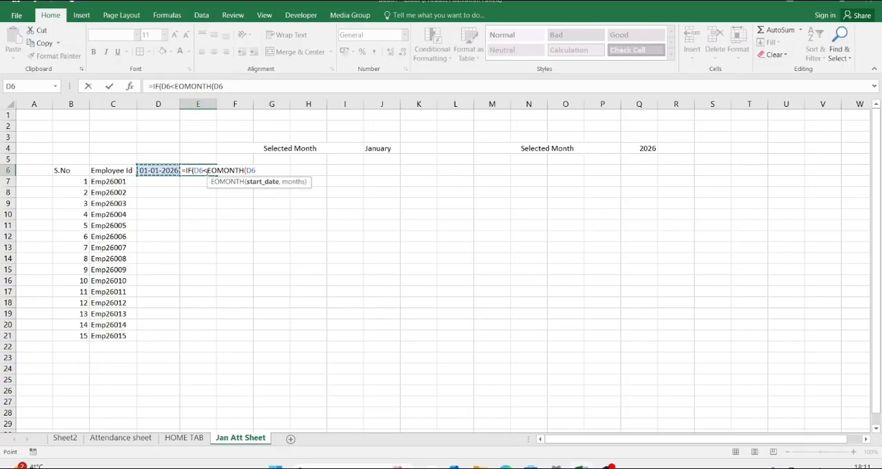
key(F4)
text(,)
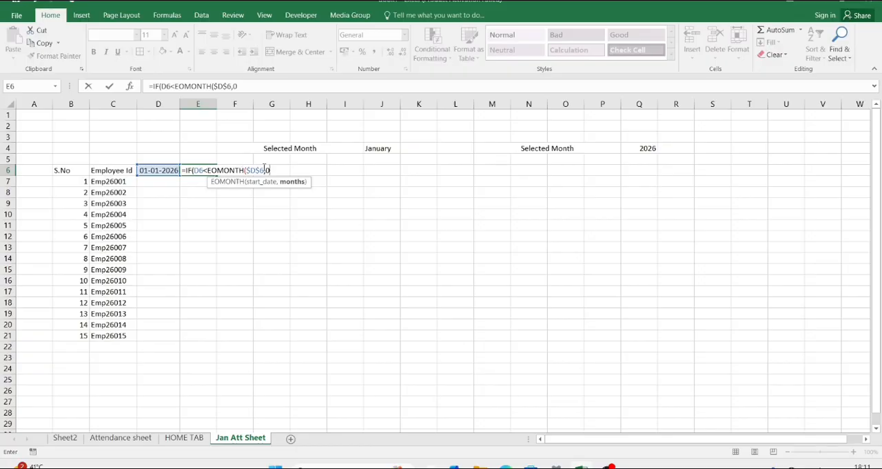
text(0))
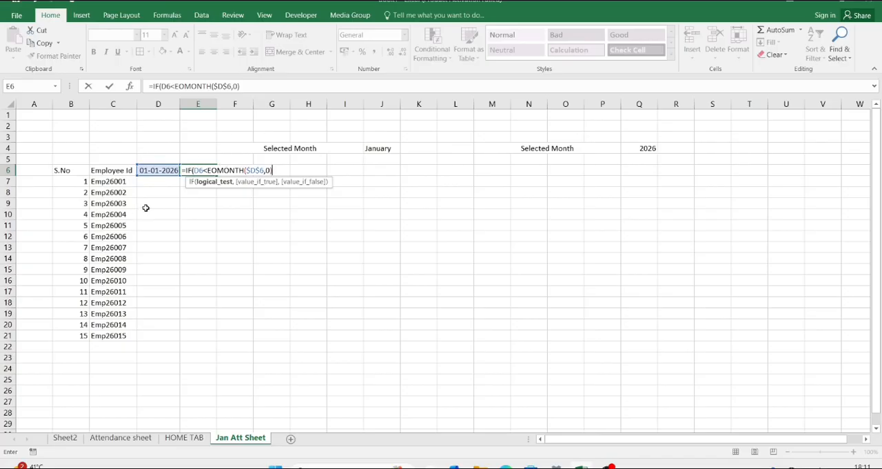
Step: Complete the E6 formula with D6+1 as the true value and "" as the false value, and enter it
text(,)
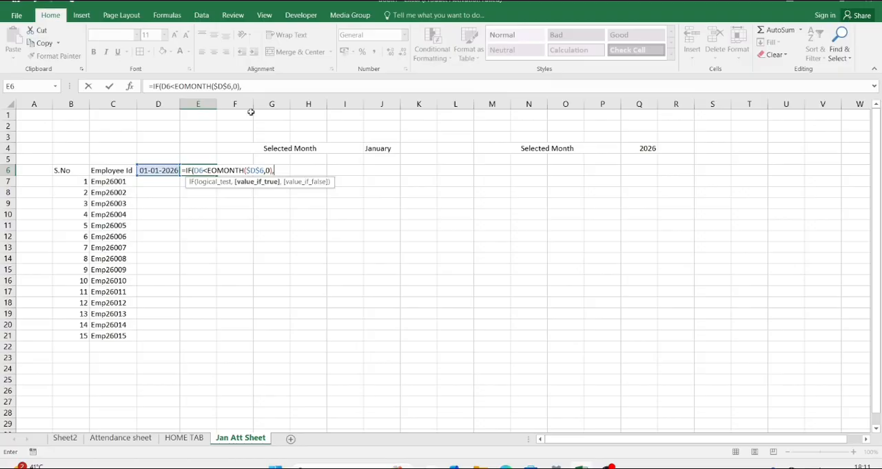
click(152, 171)
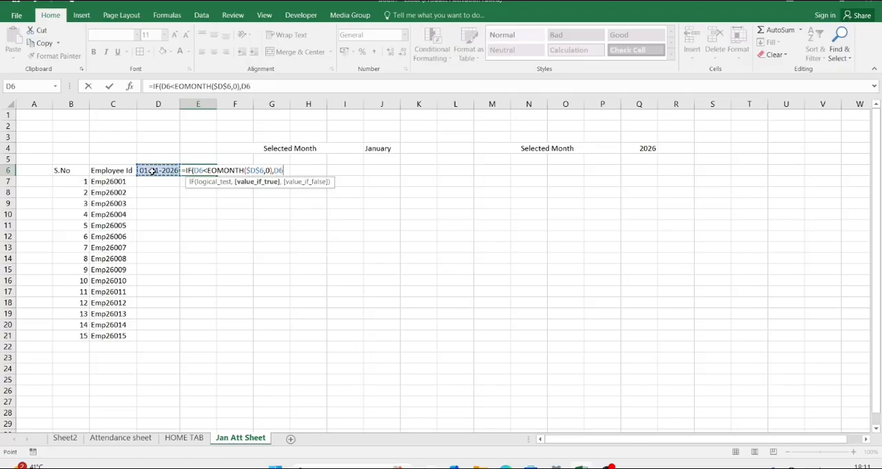
text(+1))
key(BackSpace)
text(,)
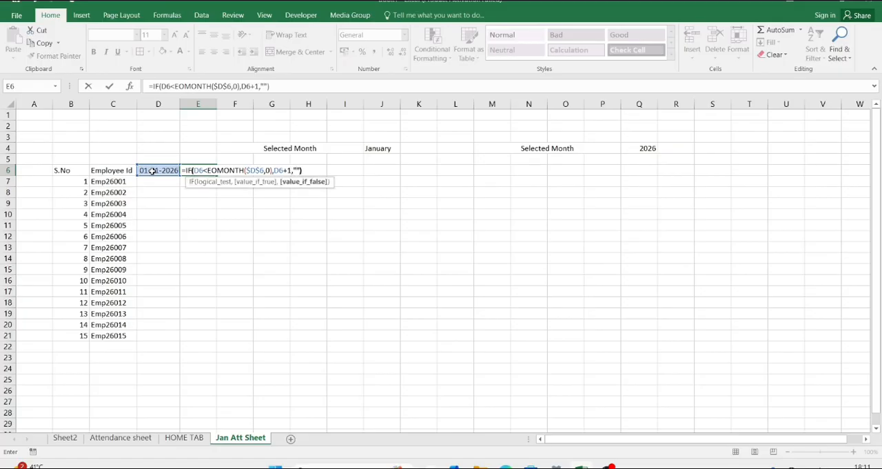
text(""))
key(Return)
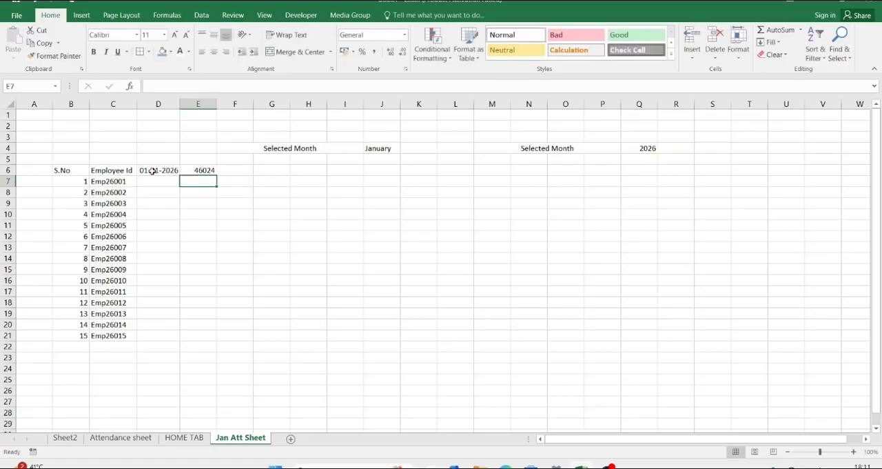
Step: Format the formula result in cell E6 as Short Date
click(203, 169)
click(404, 35)
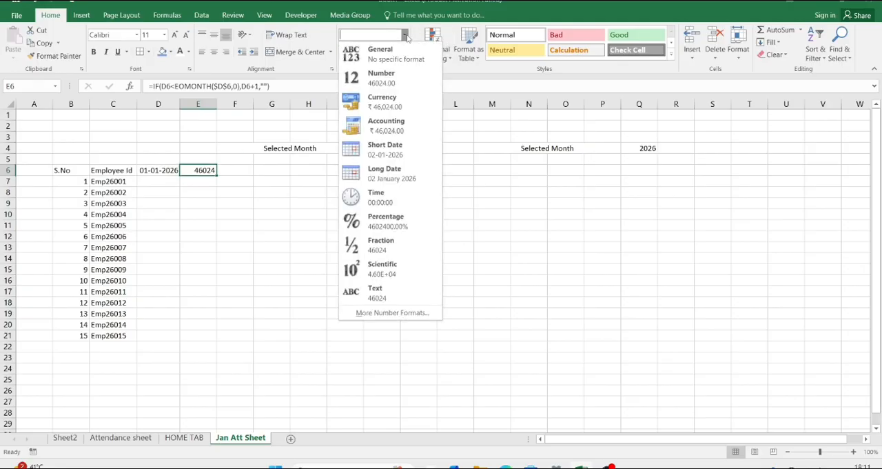
click(386, 153)
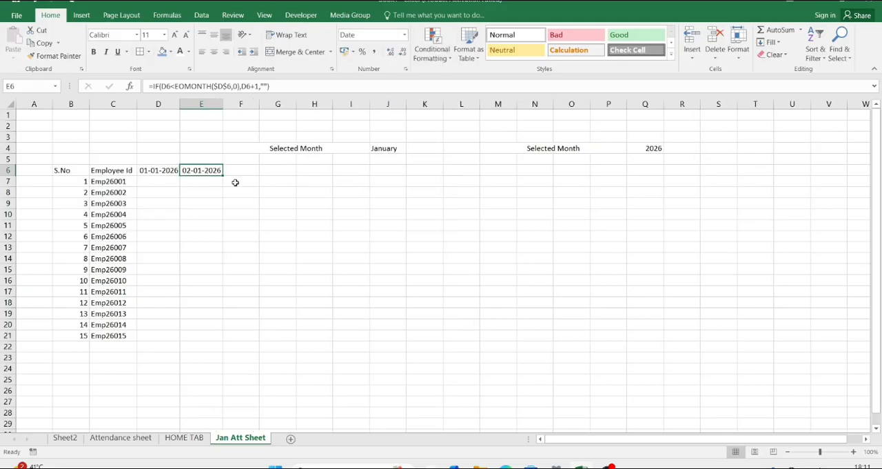
Step: Fill the E6 date formula across row 6 through column V and autofit the widths of the filled columns
drag(223, 174, 845, 193)
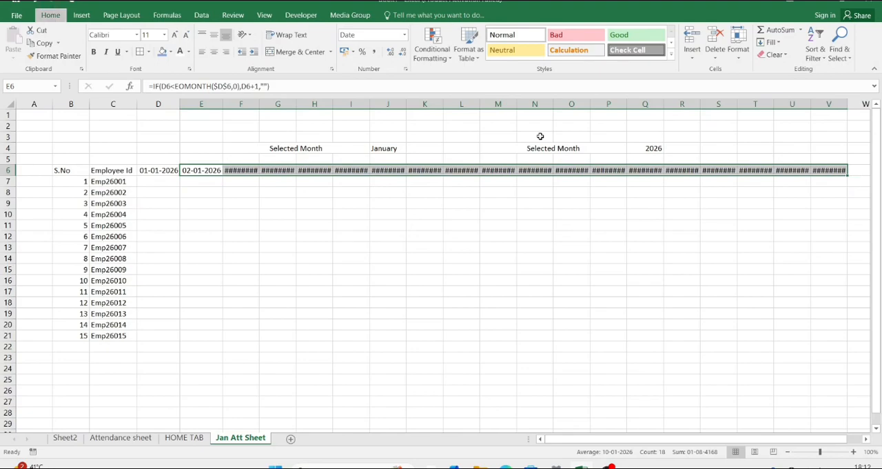
key(alt+h)
key(o)
key(i)
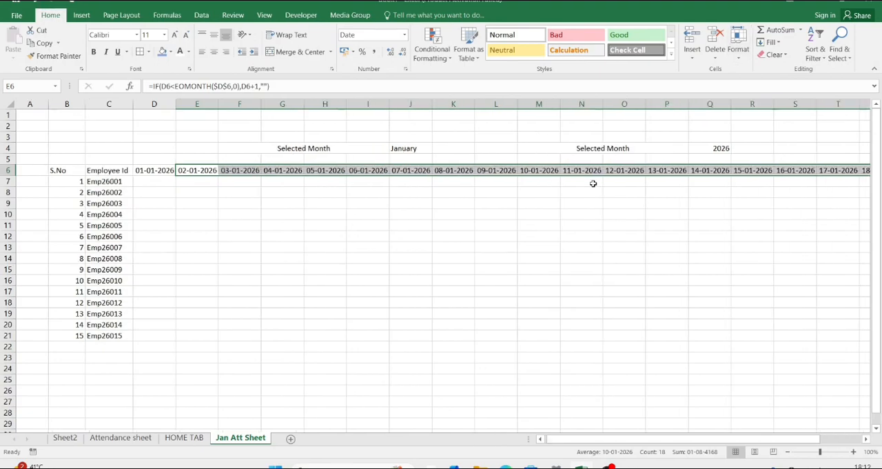
Step: Extend the row 6 date formula from column V through AI and autofit the column widths
scroll(593, 183, right, 6)
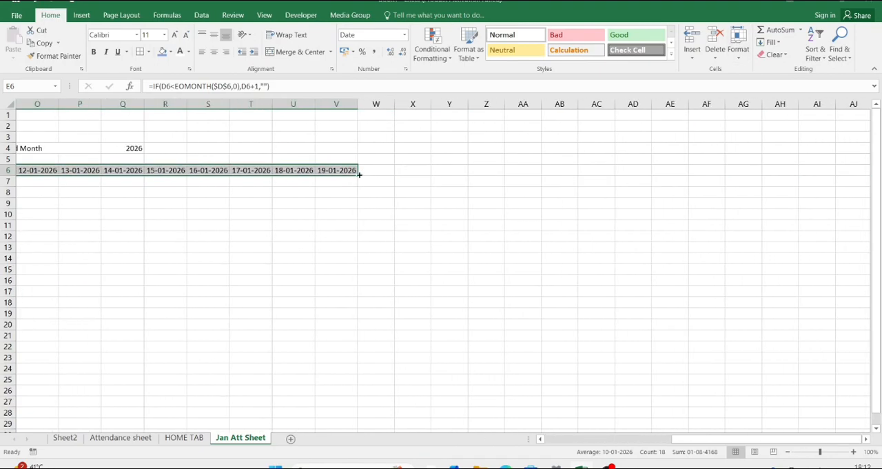
drag(358, 175, 821, 193)
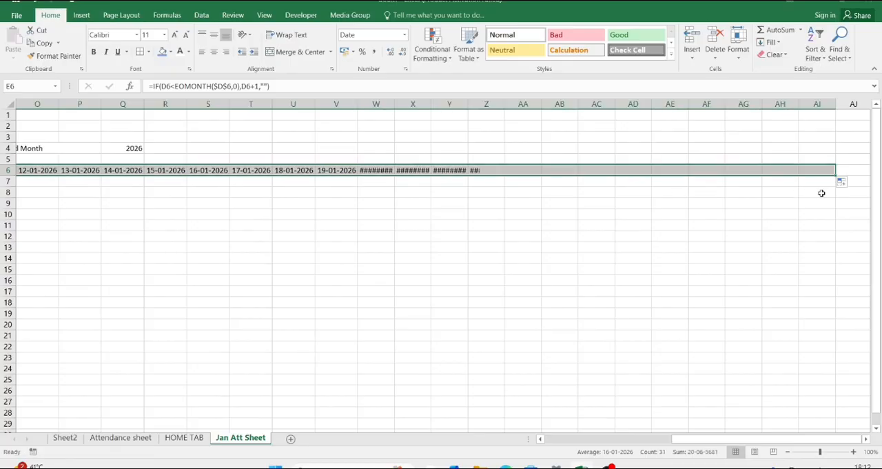
key(alt)
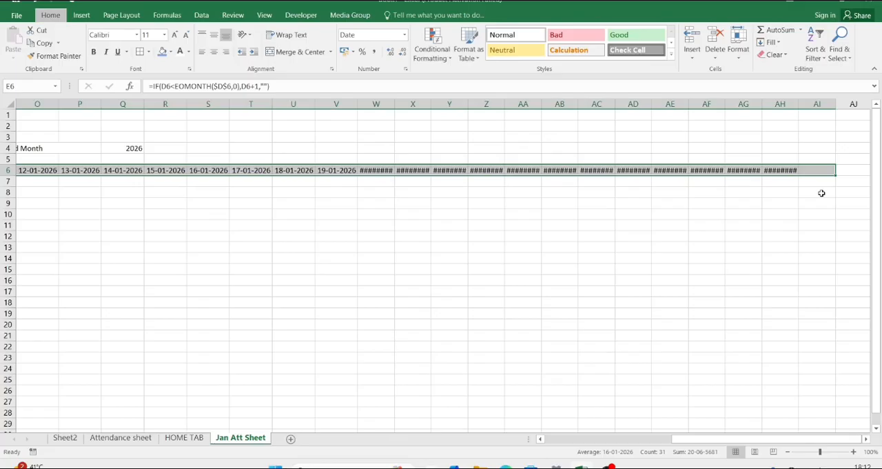
key(h)
key(o)
key(i)
Step: Examine the end of the date row, checking the formulas in cells AI6 and AH6
scroll(821, 193, left, 5)
scroll(817, 192, right, 4)
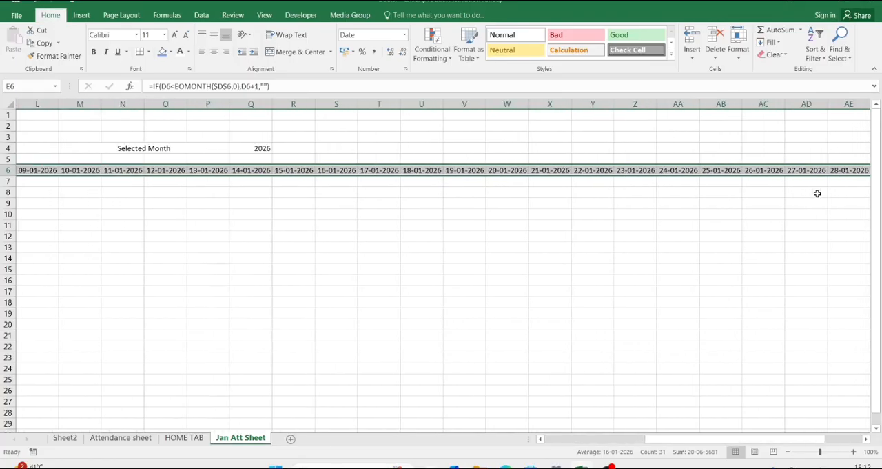
scroll(817, 193, right, 4)
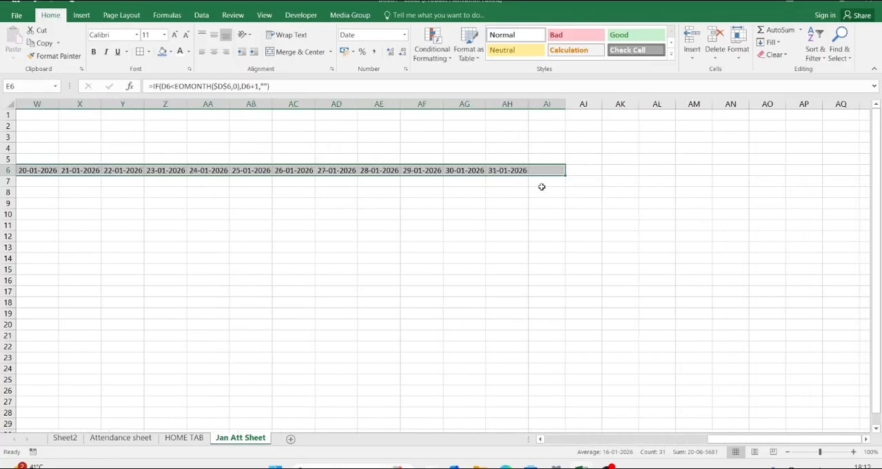
click(544, 168)
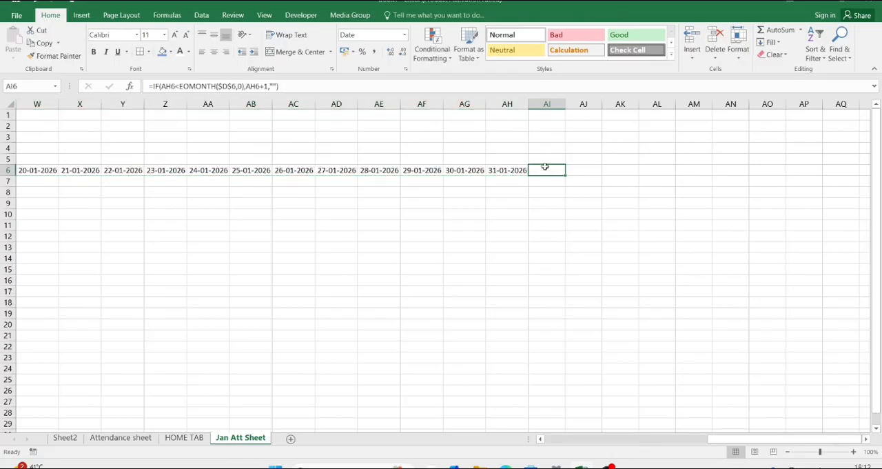
double_click(544, 167)
key(Return)
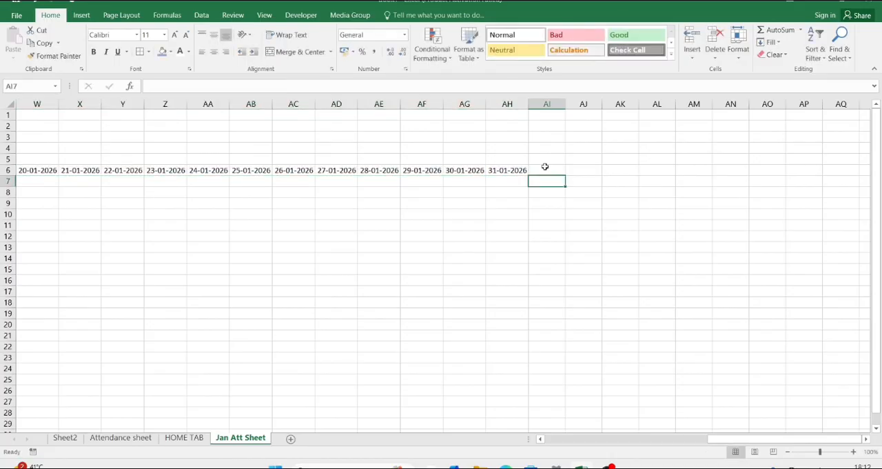
click(510, 169)
scroll(510, 169, left, 8)
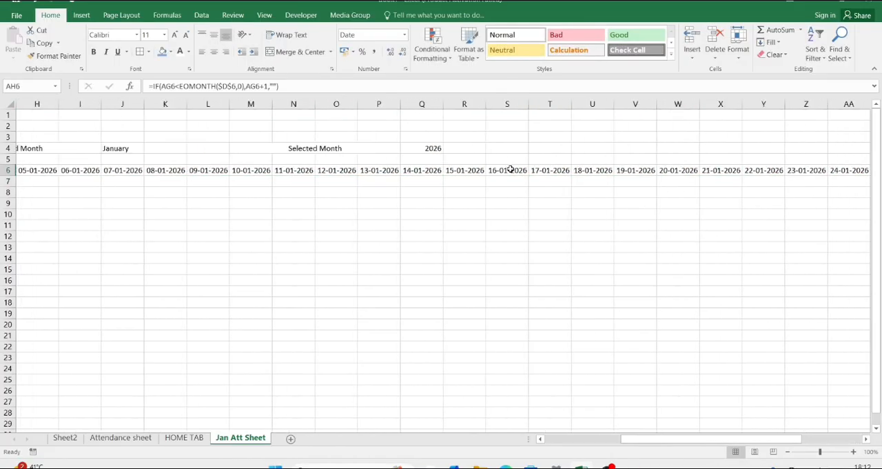
Step: Insert a blank row above row 5 and enter =TEXT(D7,"DDD") in cell D6, above the first date
click(6, 160)
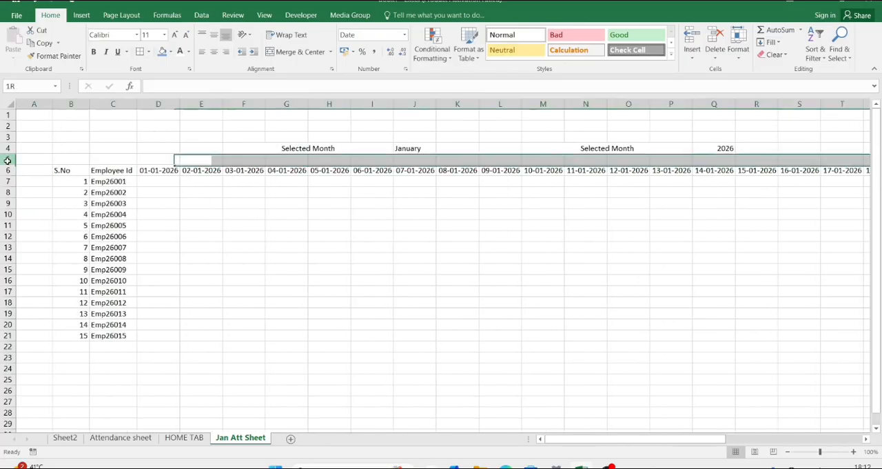
key(ctrl+shift+plus)
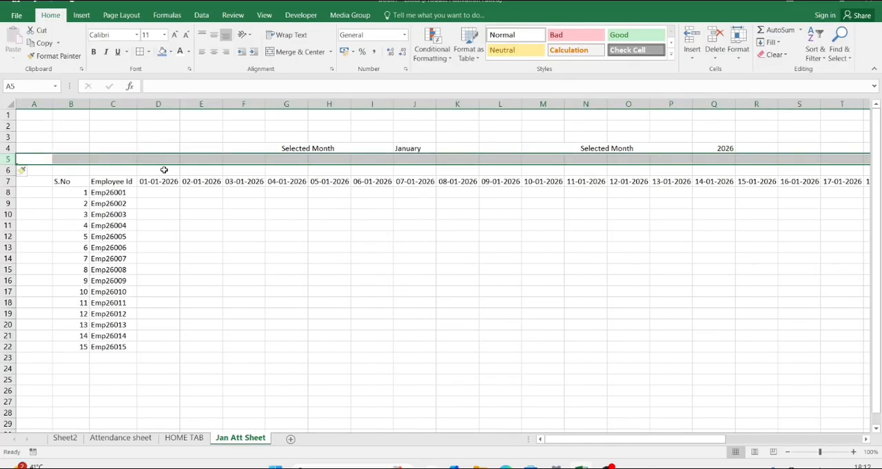
click(159, 172)
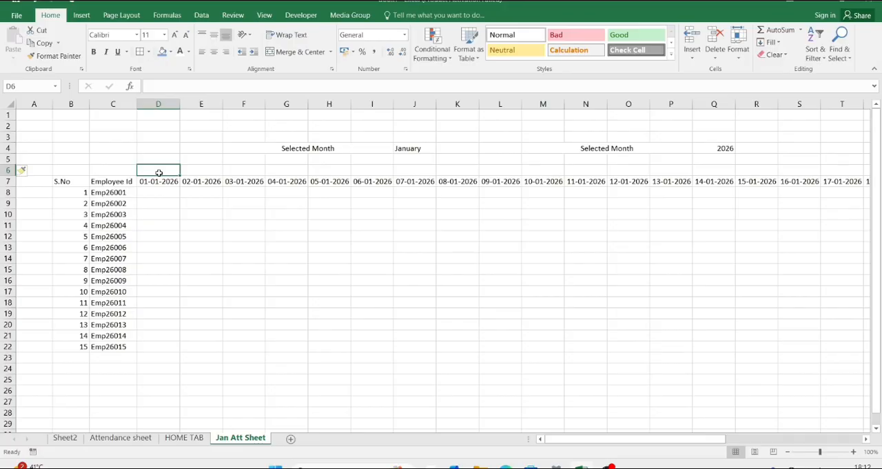
text(=te)
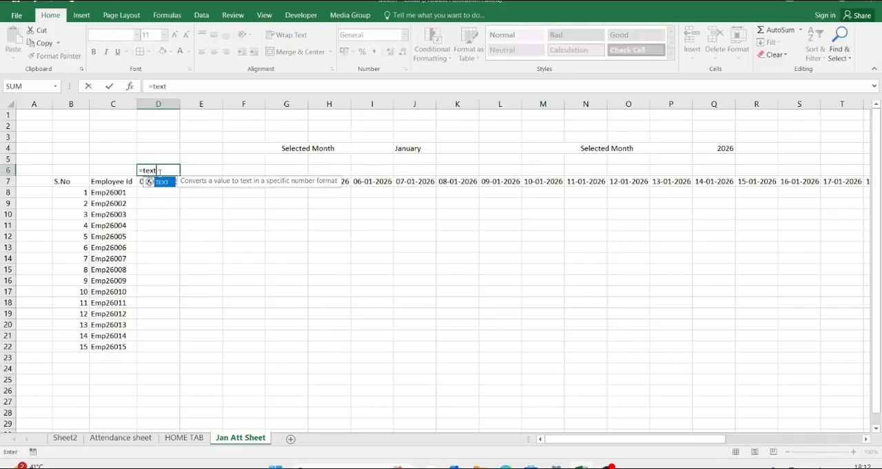
text(xt)
key(Tab)
key(Down)
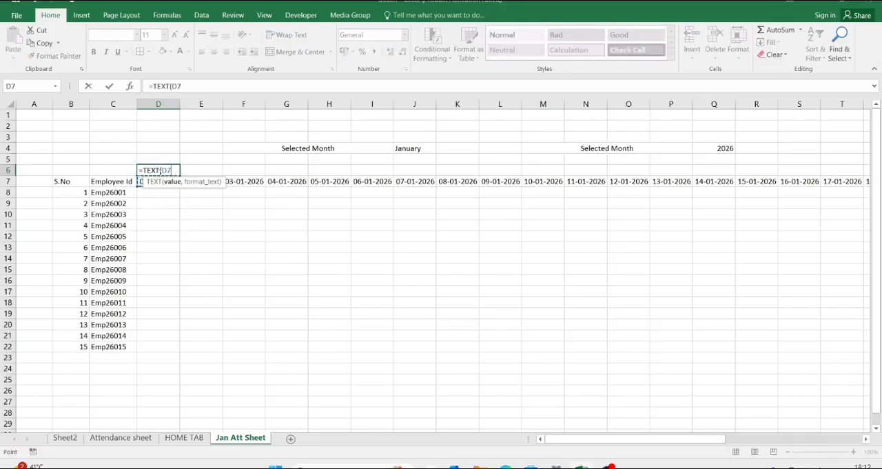
text(,)
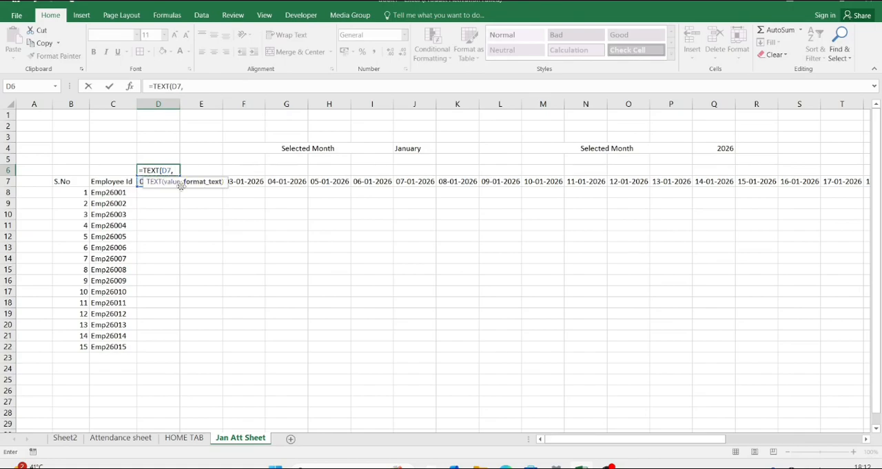
drag(181, 184, 184, 211)
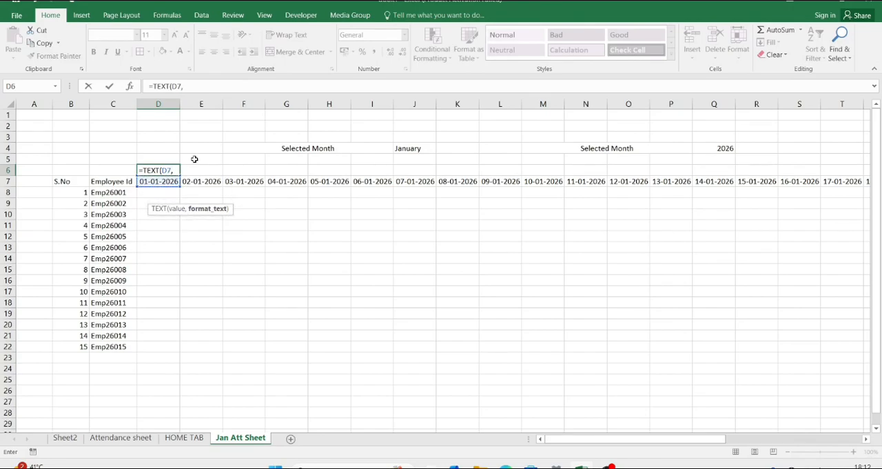
text("DDD)
key(Return)
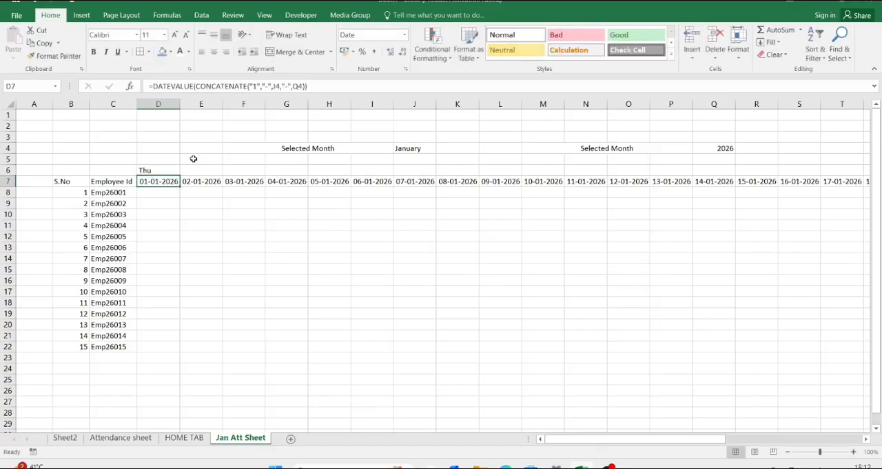
Step: Fill the D6 weekday formula across row 6 to cell AH6, above the last date
click(169, 170)
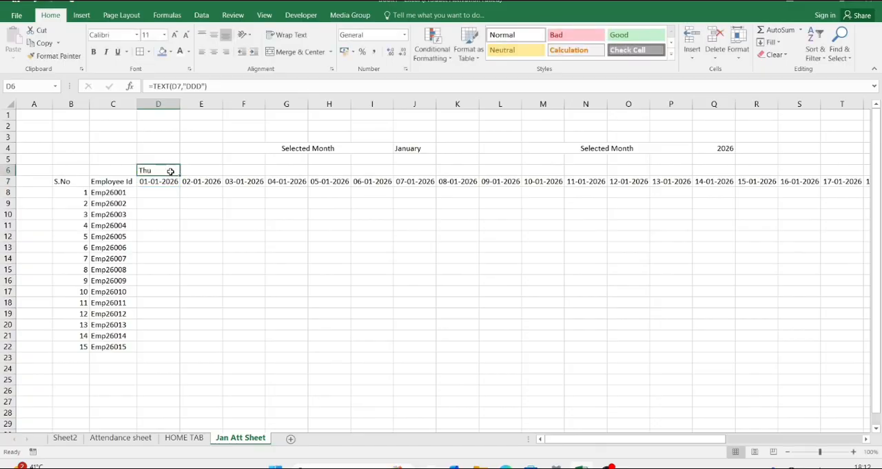
key(Down)
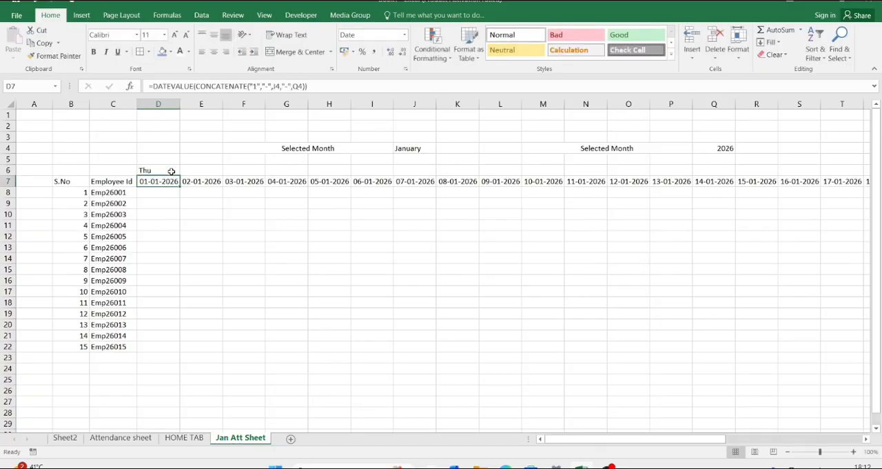
key(ctrl+Right)
key(Up)
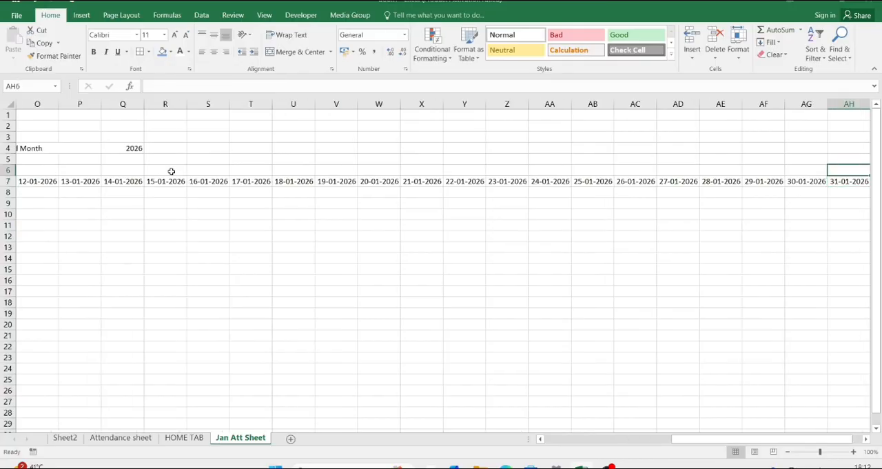
key(ctrl+shift+Left)
key(ctrl+r)
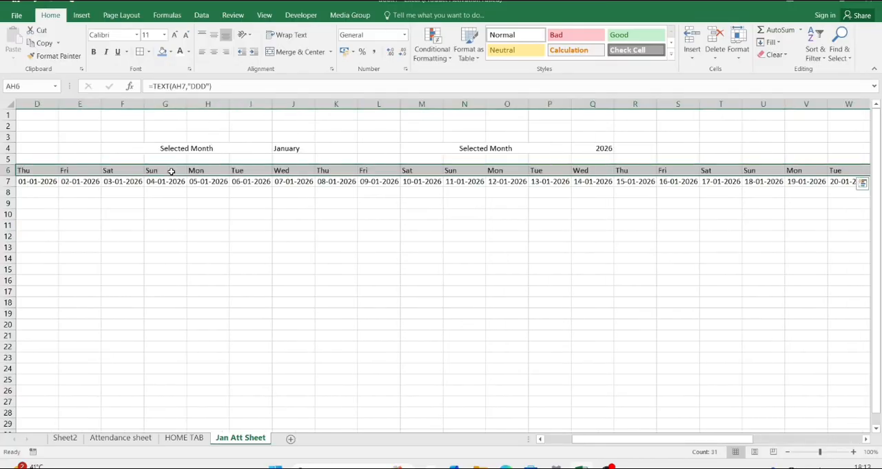
Step: Examine the weekday names in row 6 against the dates in row 7 across the month
scroll(276, 181, left, 3)
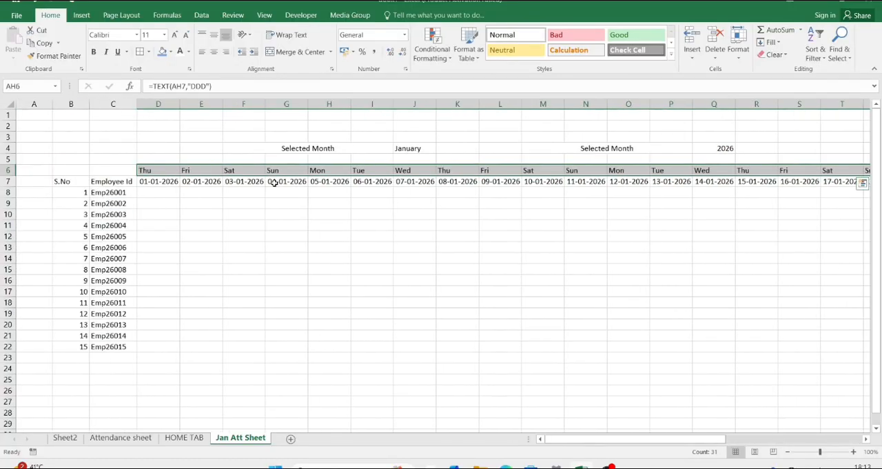
click(220, 169)
click(228, 170)
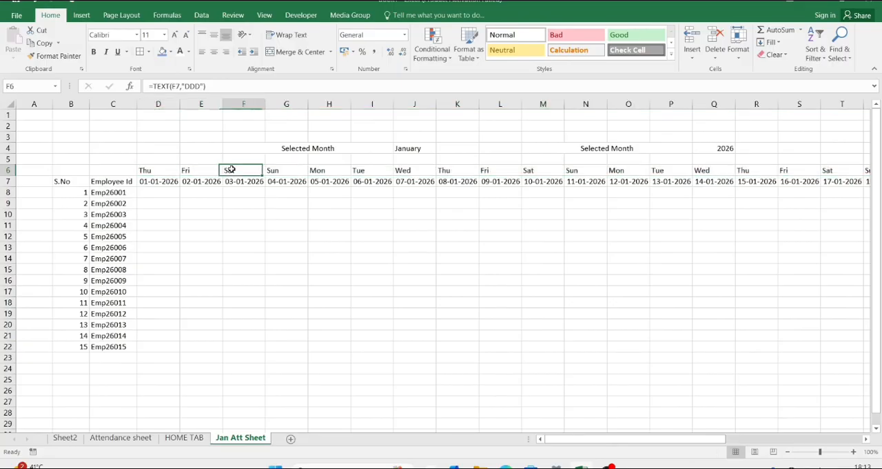
click(286, 169)
click(317, 170)
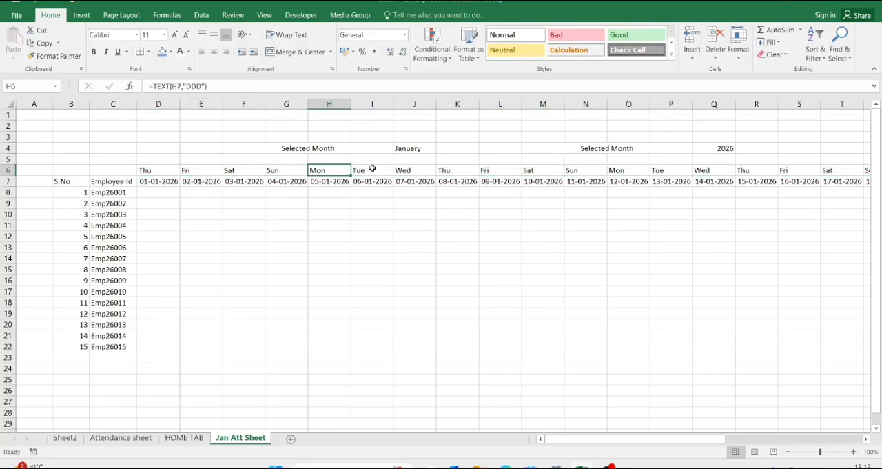
click(372, 169)
click(403, 171)
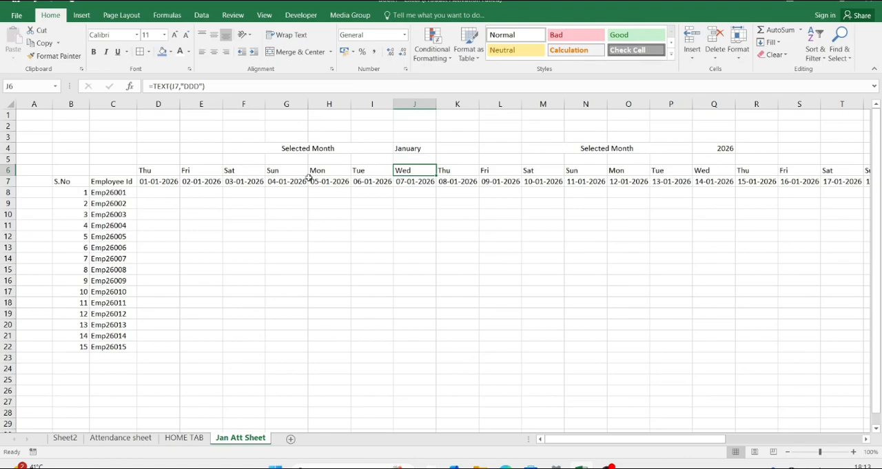
scroll(612, 201, right, 1)
scroll(612, 201, right, 3)
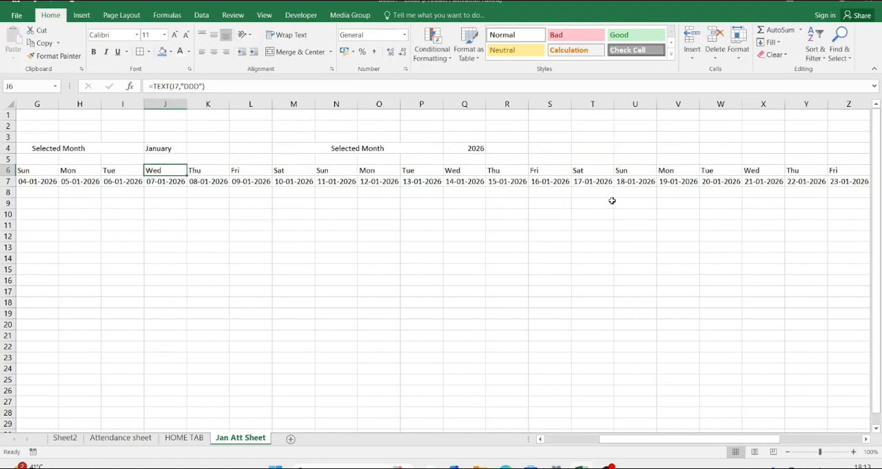
scroll(612, 200, left, 4)
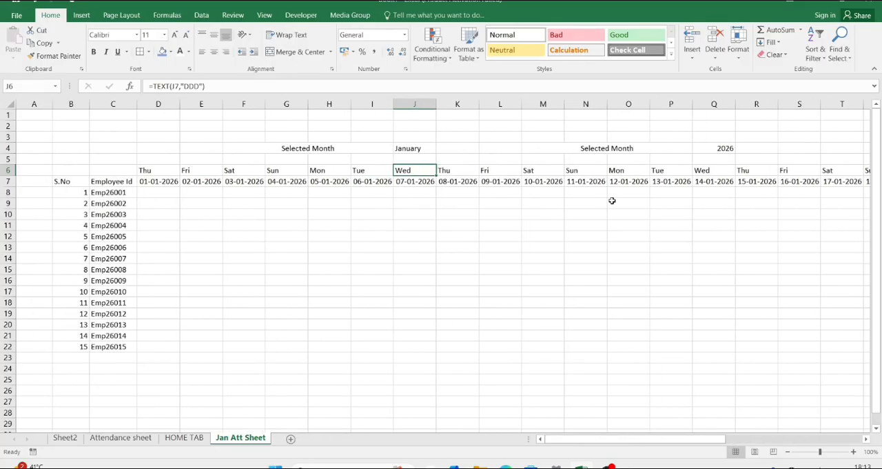
Step: Apply the custom number format dd to the dates in D7:AH7 so only day numbers show
click(163, 182)
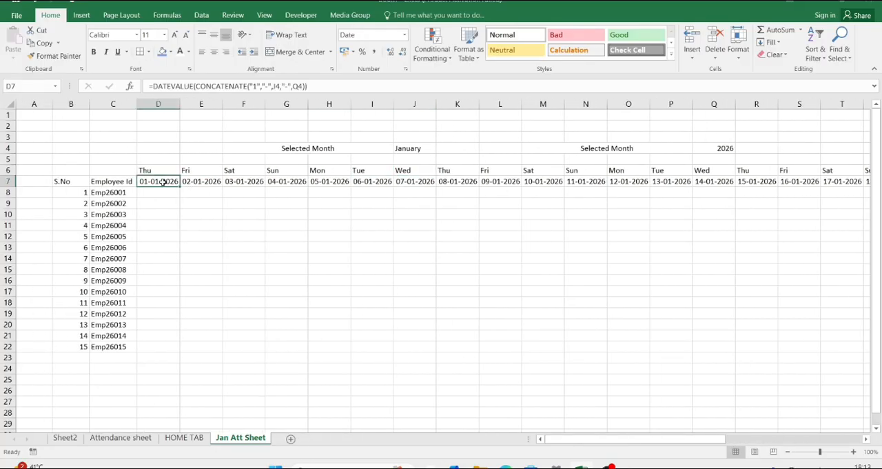
key(ctrl+shift+Right)
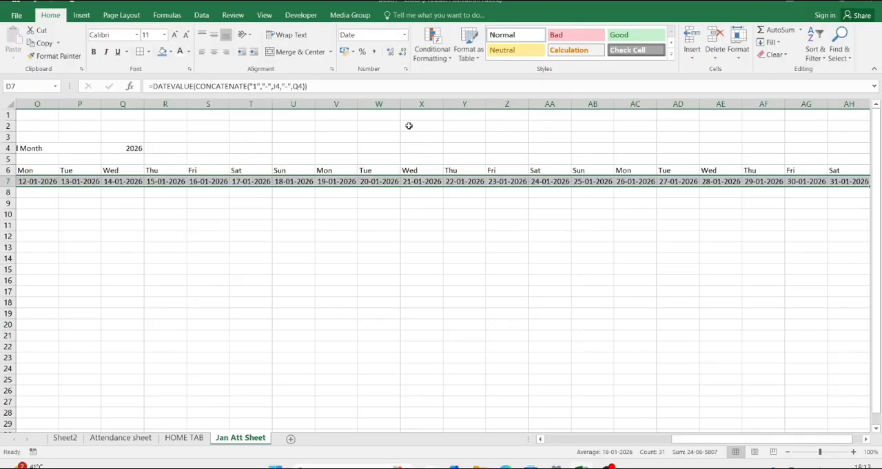
click(406, 70)
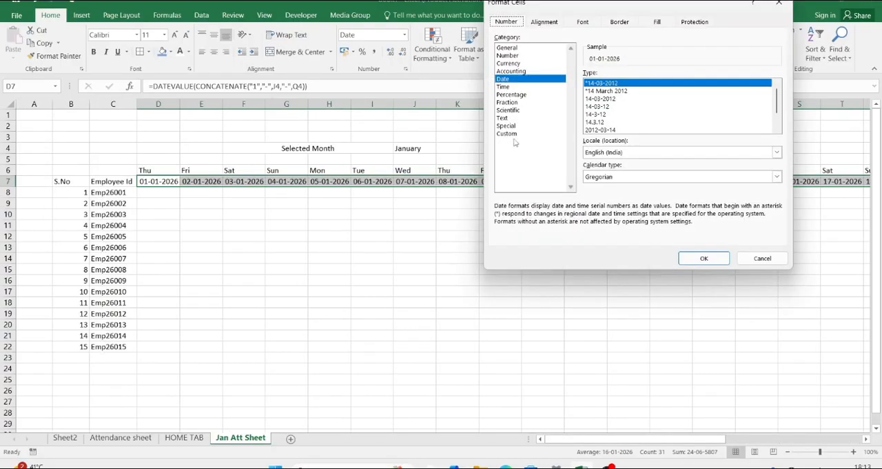
click(508, 135)
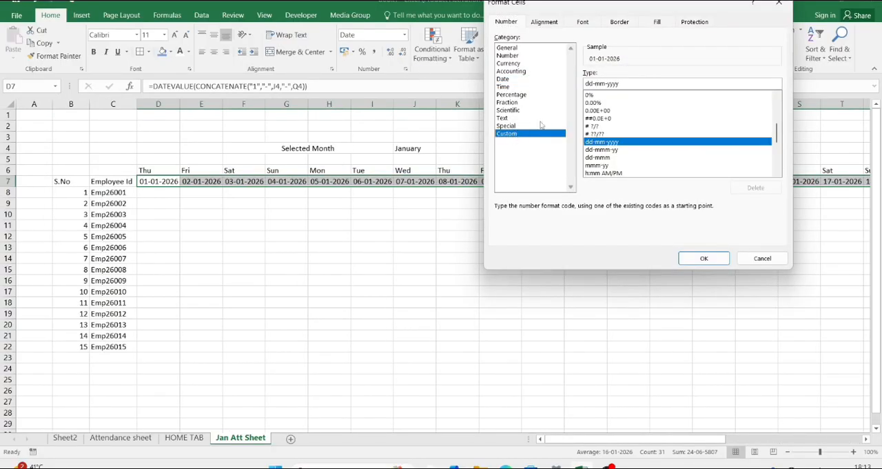
drag(622, 82, 594, 84)
key(BackSpace)
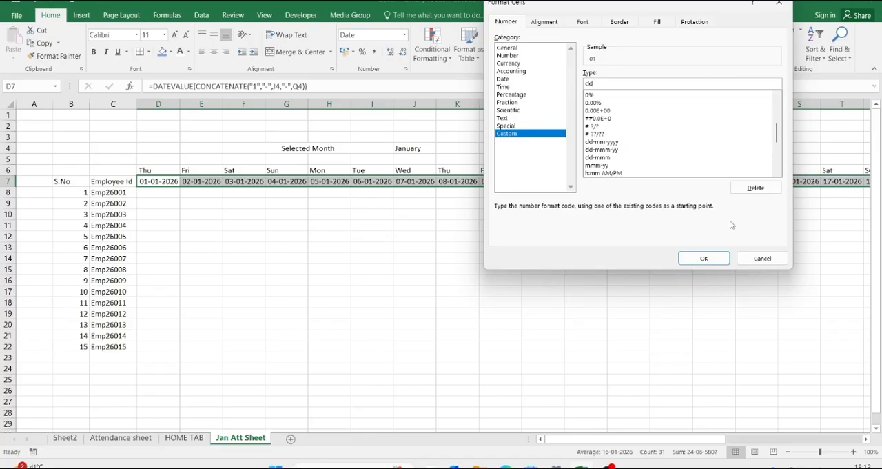
click(710, 257)
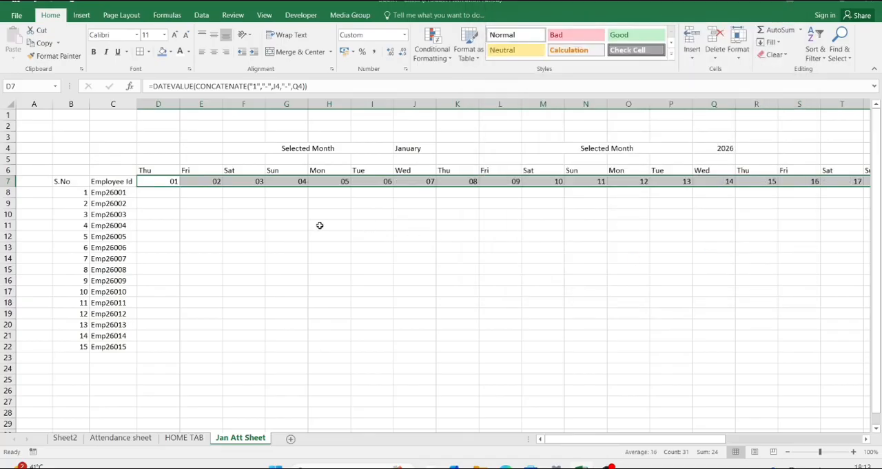
Step: Rotate the weekday names in D6:AH6 upward with Rotate Text Up
click(160, 170)
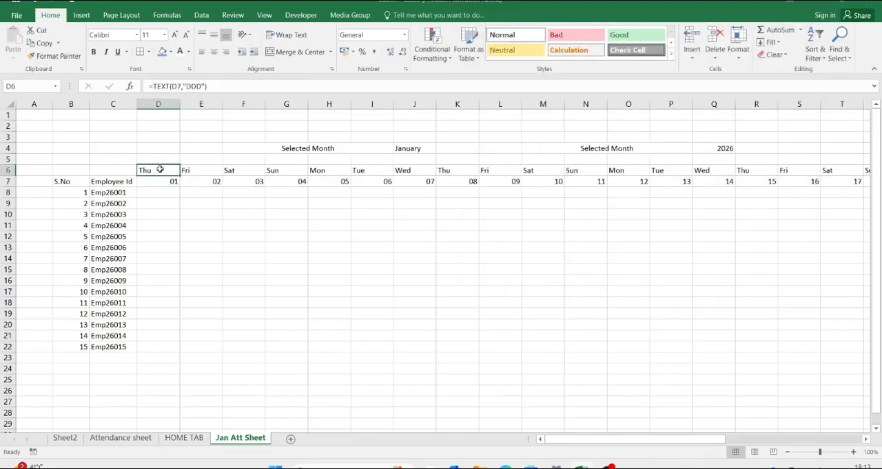
key(ctrl+shift+Right)
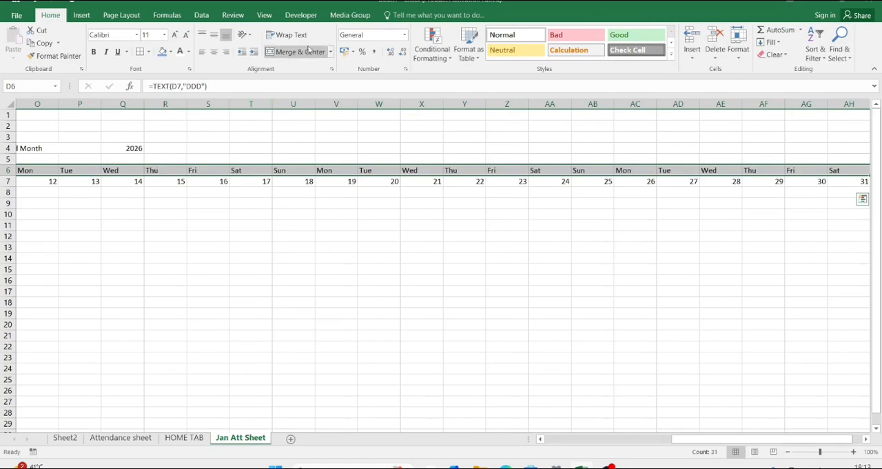
click(246, 35)
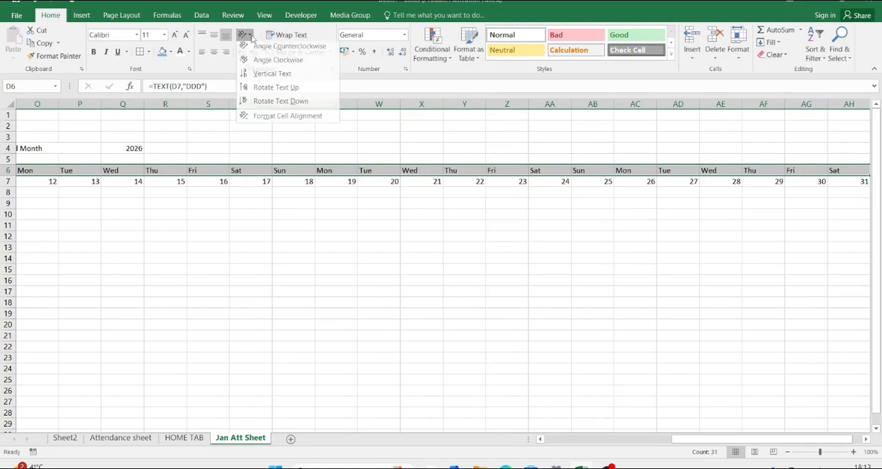
click(265, 90)
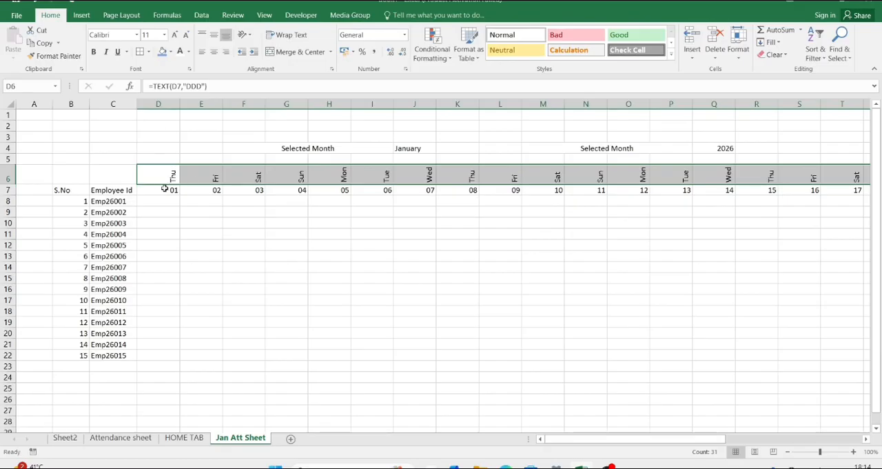
Step: AutoFit the widths of columns D through AH to the weekday and day-number headers in rows 6 and 7
key(shift+Down)
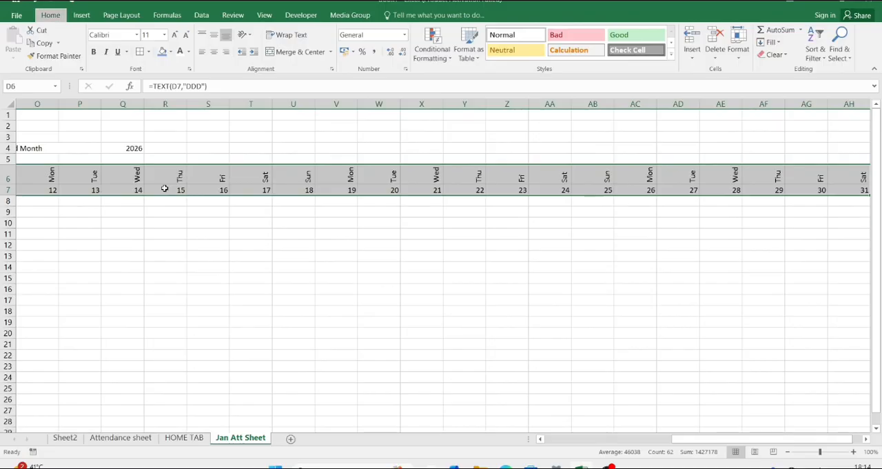
scroll(164, 188, left, 5)
key(alt+h)
key(o)
key(i)
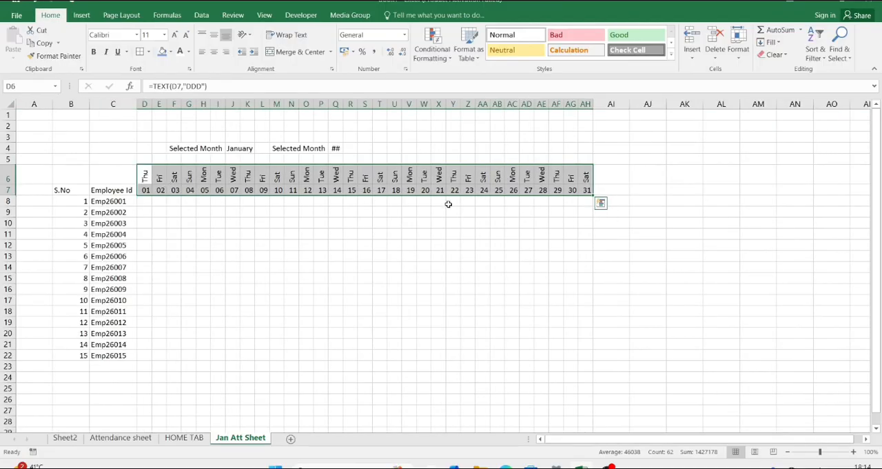
click(408, 213)
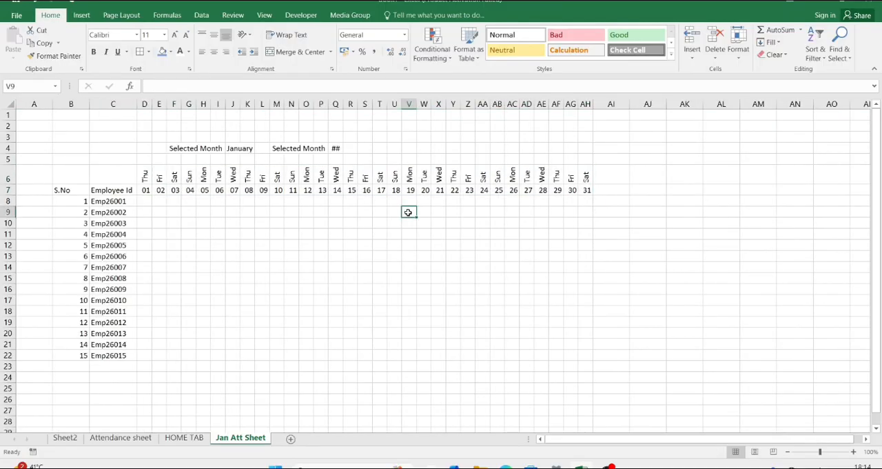
Step: Merge and center the year cell across Q4:S4
click(337, 149)
drag(337, 149, 366, 149)
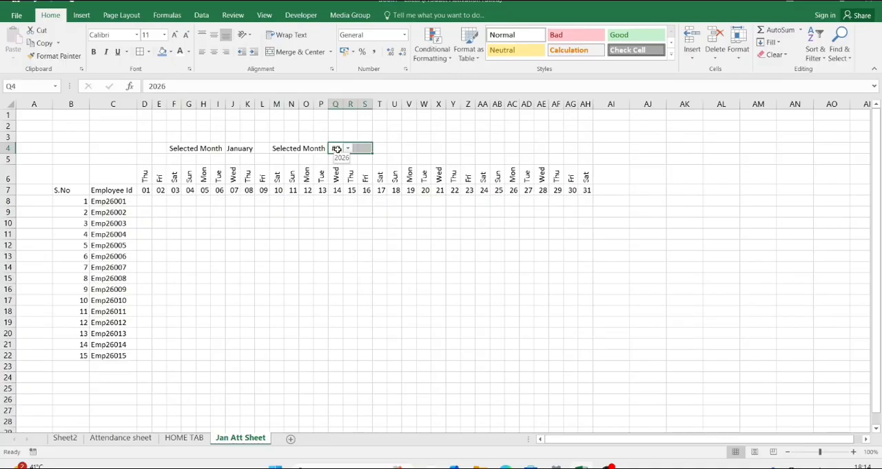
click(310, 55)
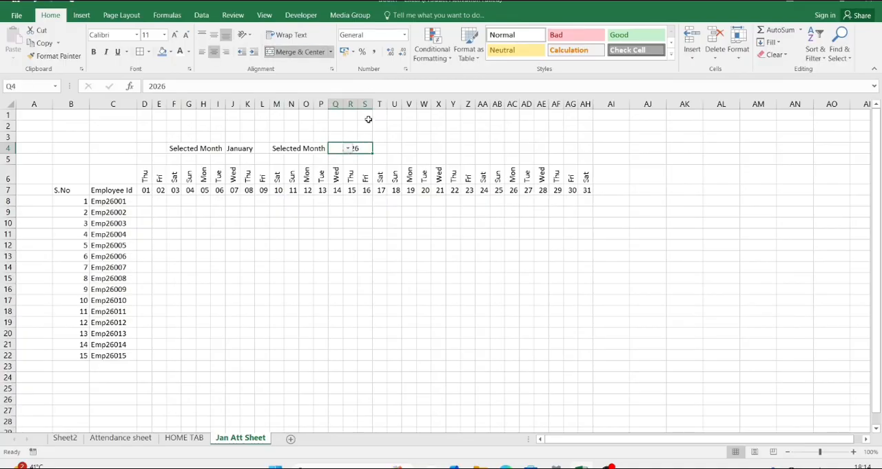
click(391, 147)
click(363, 149)
Step: Make the weekday names in D6:AH6 bold and give them a light blue fill
drag(147, 174, 583, 178)
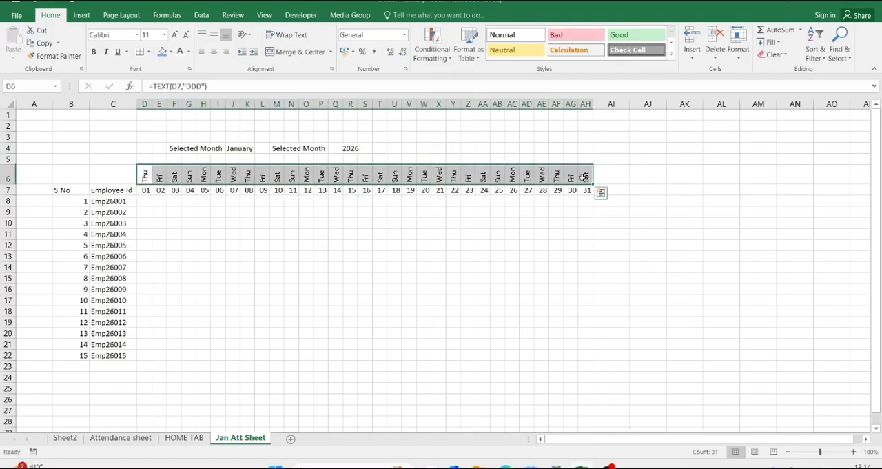
key(ctrl+b)
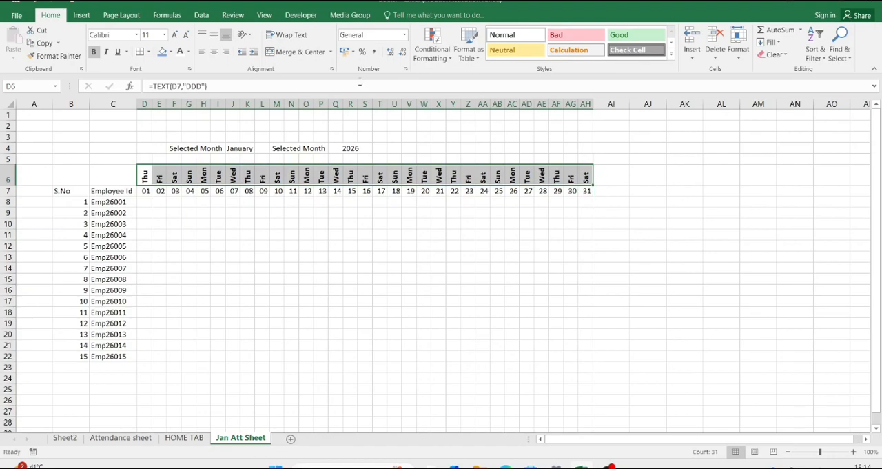
click(170, 51)
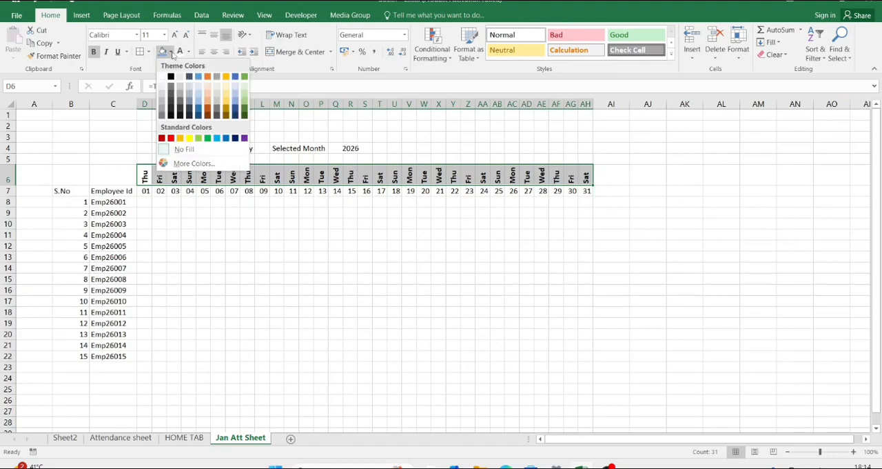
click(238, 102)
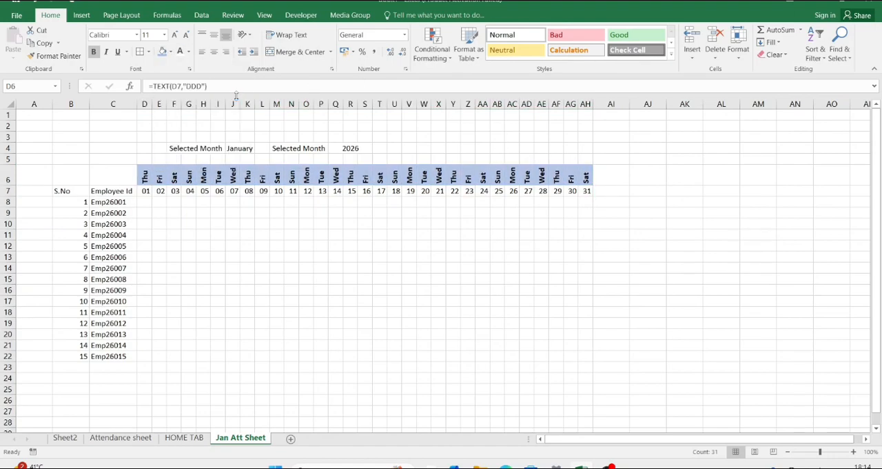
Step: Fill the day-number cells D7:AH7 with light green
click(146, 191)
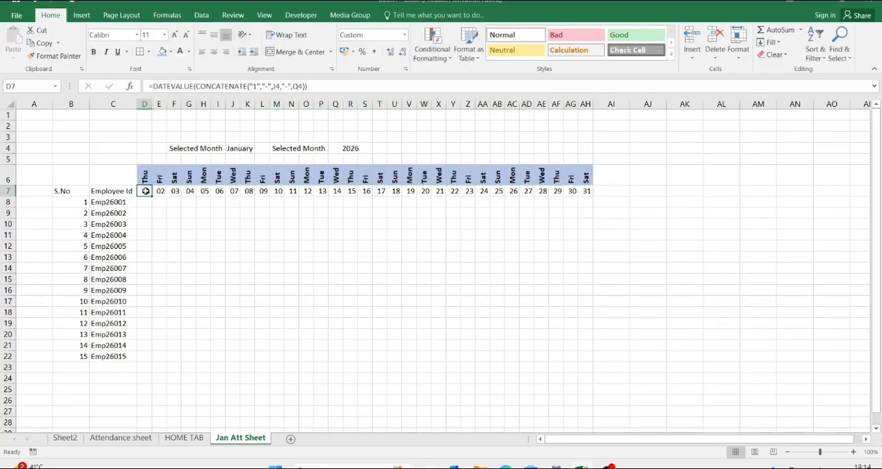
key(shift+Right)
key(shift+Right)
key(shift+Right)
key(shift+Right)
key(shift+Right)
key(shift+Right)
key(shift+Right)
key(shift+Right)
key(shift+Right)
key(shift+Right)
key(shift+Right)
key(shift+Right)
key(shift+Right)
key(shift+Right)
key(shift+Right)
key(shift+Right)
key(shift+Right)
key(shift+Right)
key(shift+Right)
key(shift+Right)
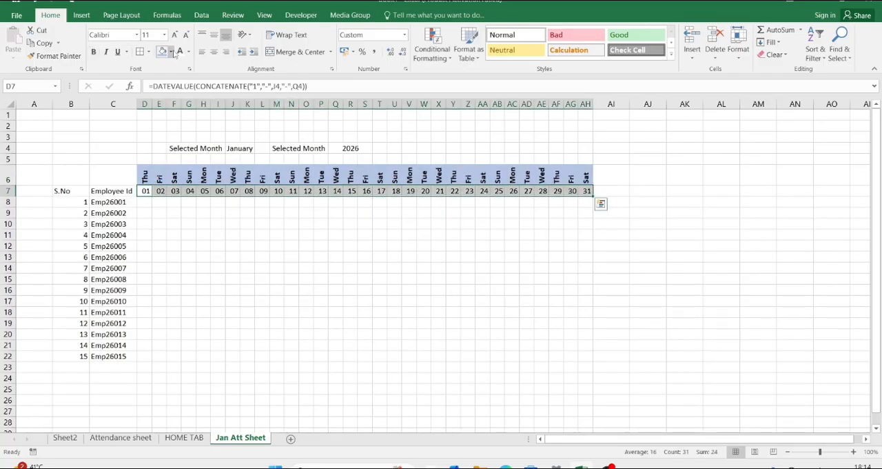
click(171, 52)
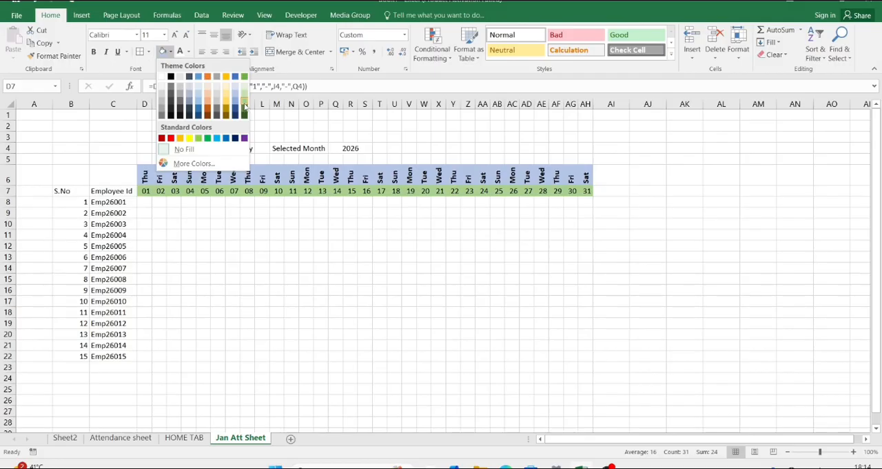
click(244, 107)
click(195, 147)
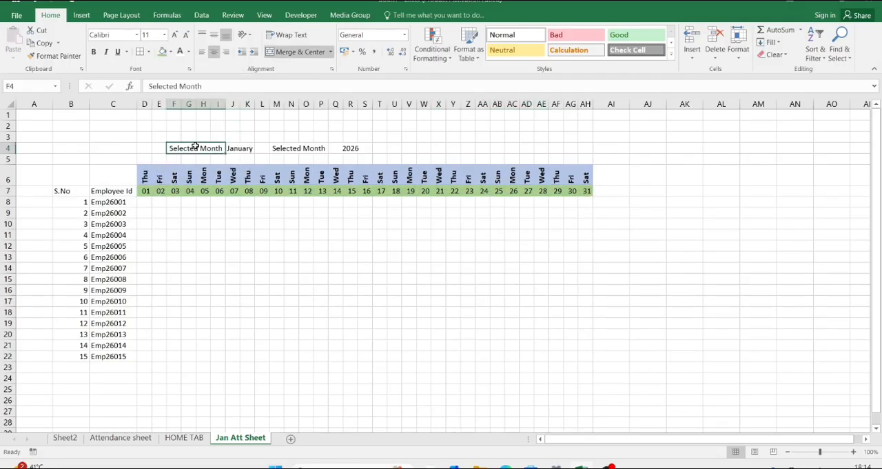
key(shift+Right)
key(shift+Right)
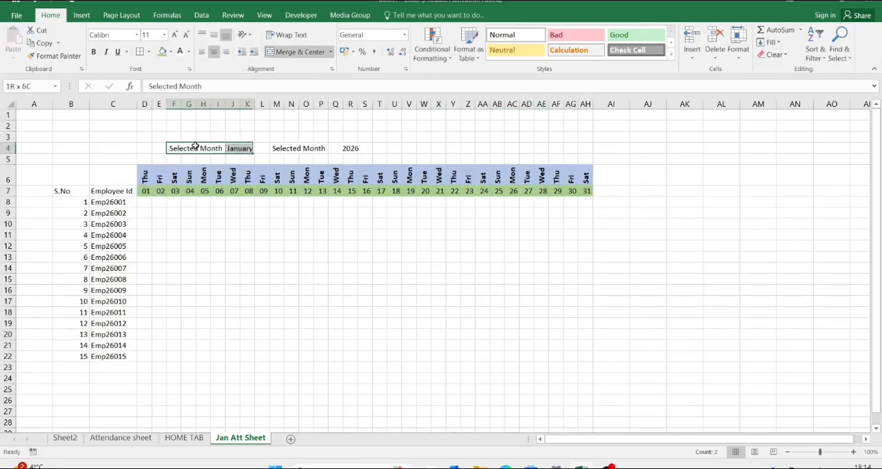
key(shift+Left)
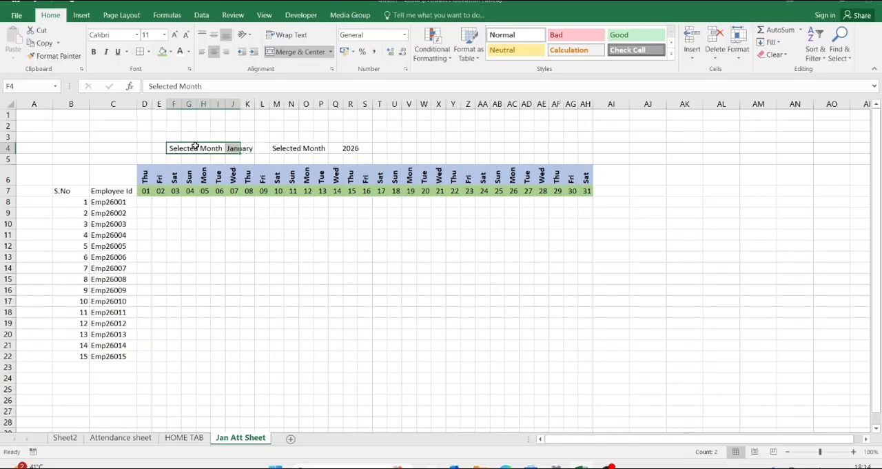
key(shift+Left)
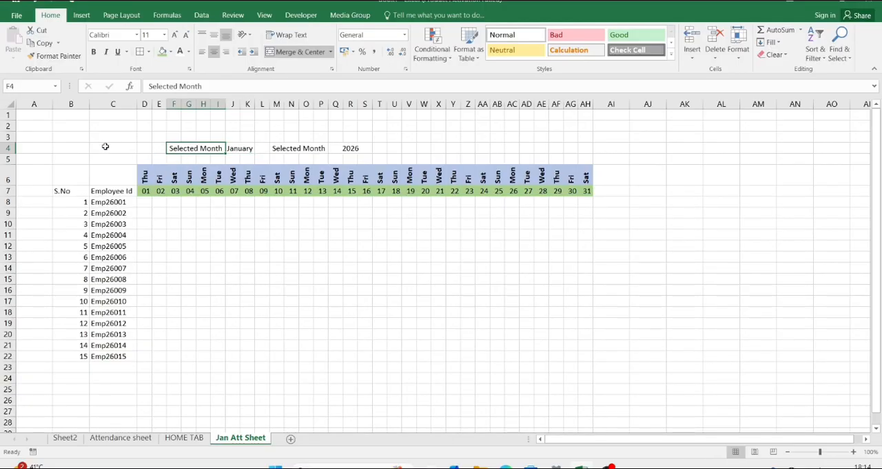
Step: Apply all borders to the attendance table range A4:AH22
click(32, 149)
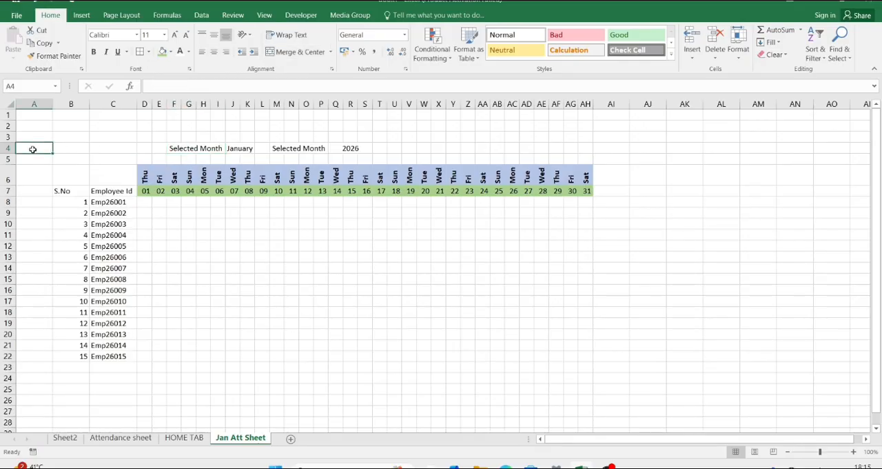
key(shift+Right)
key(shift+Right)
key(shift+Right)
key(shift+Right)
key(shift+Right)
key(shift+Right)
key(shift+Right)
key(shift+Right)
key(shift+Right)
key(shift+Right)
key(shift+Right)
key(shift+Right)
key(shift+Right)
key(shift+Right)
key(shift+Right)
key(shift+Right)
key(shift+Right)
key(shift+Right)
key(shift+Right)
key(shift+Right)
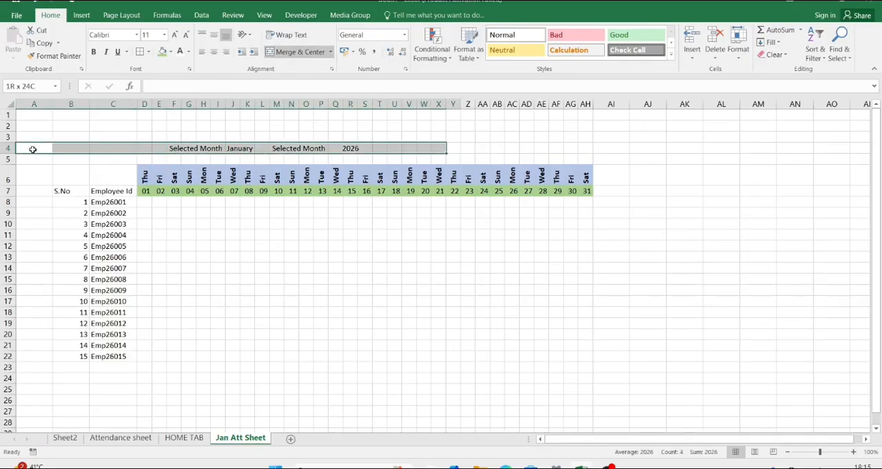
key(shift+Right)
key(shift+Right)
key(shift+Right)
key(shift+Right)
key(shift+Right)
key(shift+Right)
key(shift+Right)
key(shift+Right)
key(shift+Right)
key(shift+Right)
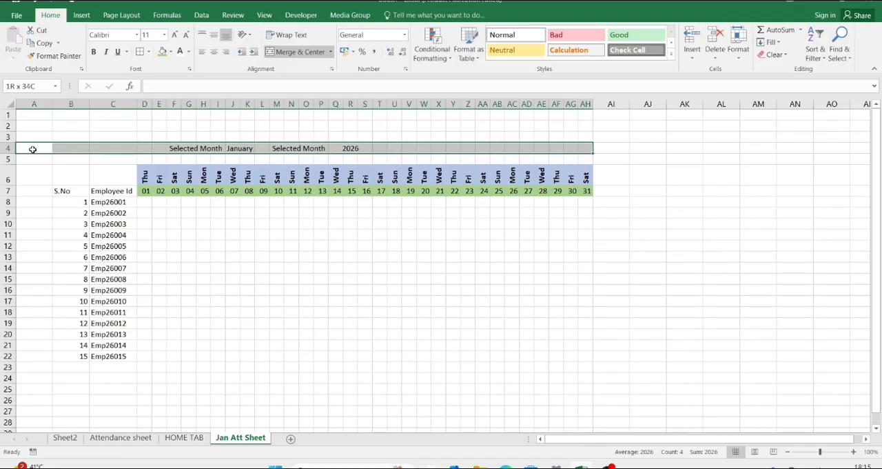
key(shift+Down)
key(shift+Down)
key(shift+Down)
key(shift+Down)
key(shift+Down)
key(shift+Down)
key(shift+Down)
key(shift+Down)
key(shift+Down)
key(shift+Down)
key(shift+Down)
key(shift+Down)
key(shift+Down)
key(shift+Down)
key(shift+Down)
key(shift+Down)
key(shift+Down)
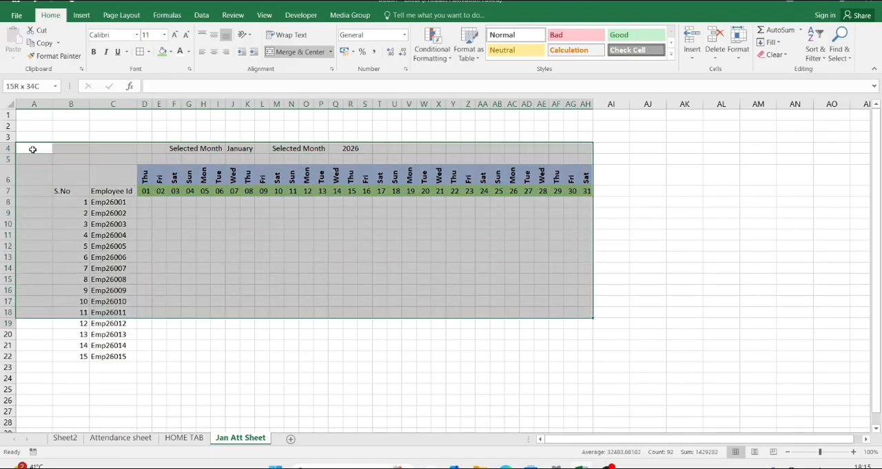
key(shift+Down)
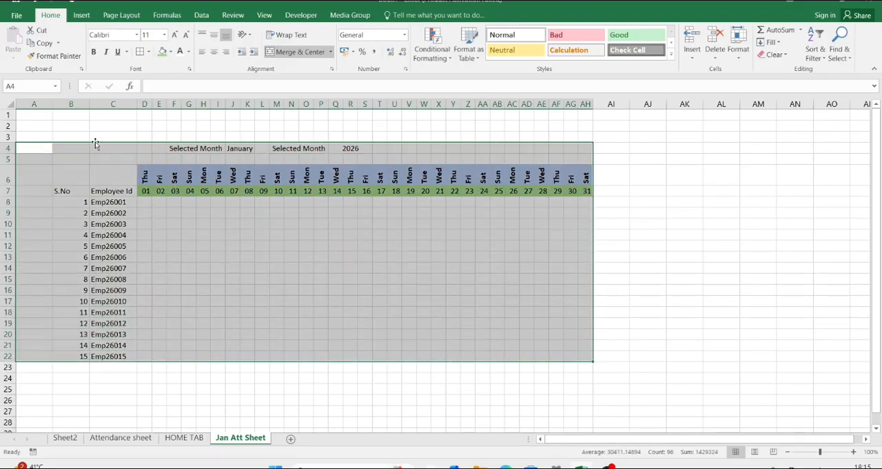
key(shift+Right)
key(shift+Left)
click(148, 52)
click(162, 149)
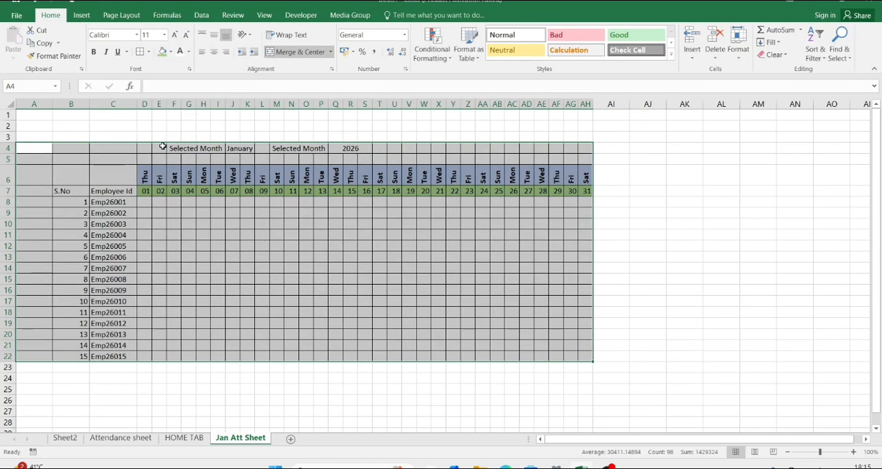
click(176, 223)
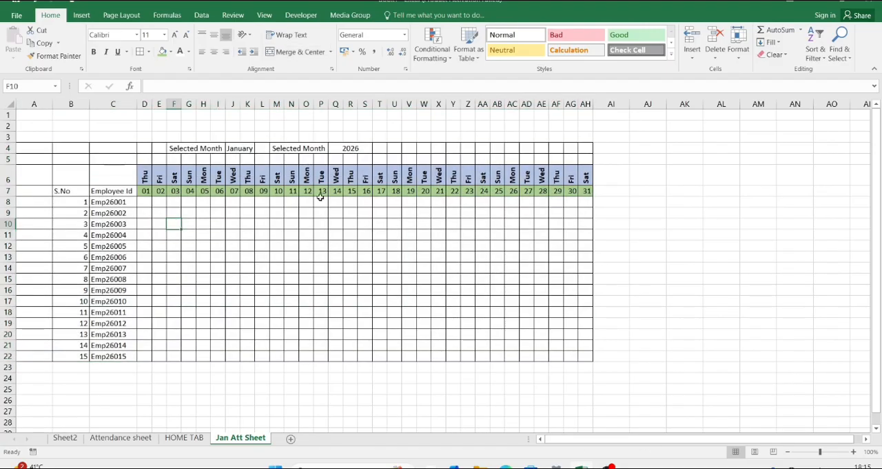
Step: Merge and center the empty row above the weekday names across D5:AH5
click(146, 160)
key(shift+Right)
key(shift+Right)
key(shift+Right)
key(shift+Right)
key(shift+Right)
key(shift+Right)
key(shift+Right)
key(shift+Right)
key(shift+Right)
key(shift+Right)
key(shift+Right)
key(shift+Right)
key(shift+Right)
key(shift+Right)
key(shift+Right)
key(shift+Right)
key(shift+Right)
key(shift+Right)
key(shift+Right)
key(shift+Right)
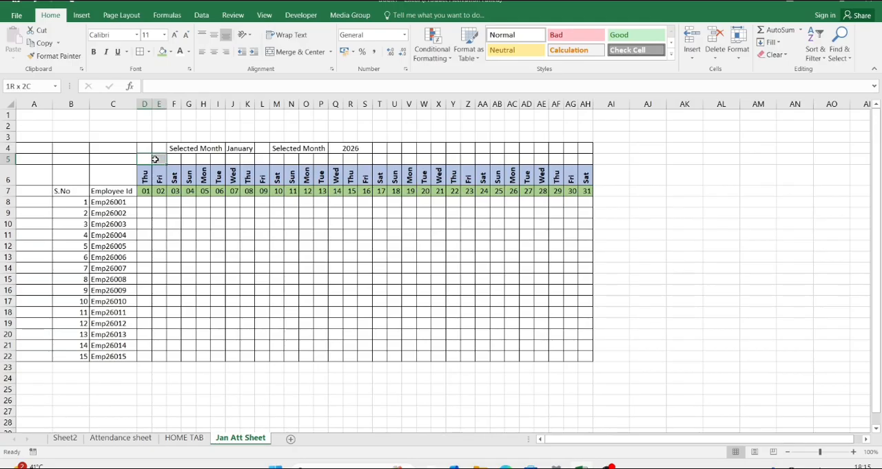
key(shift+Right)
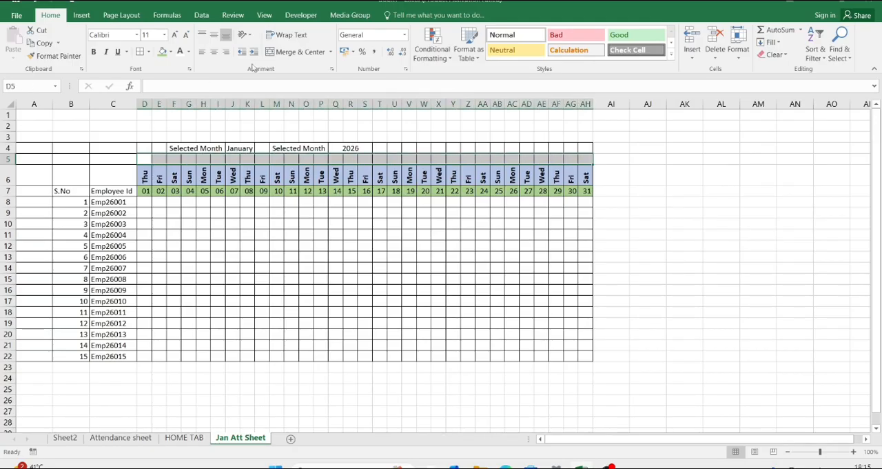
click(299, 52)
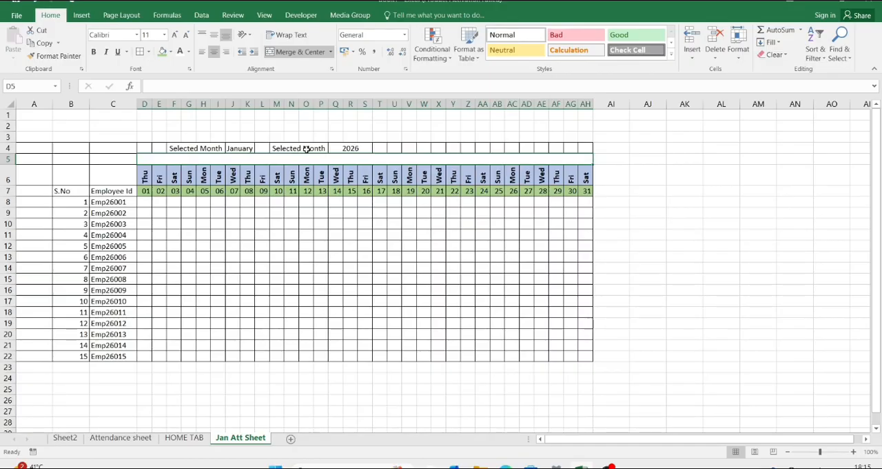
Step: Change the label in M4 beside the year cell to "Selected Year"
click(246, 149)
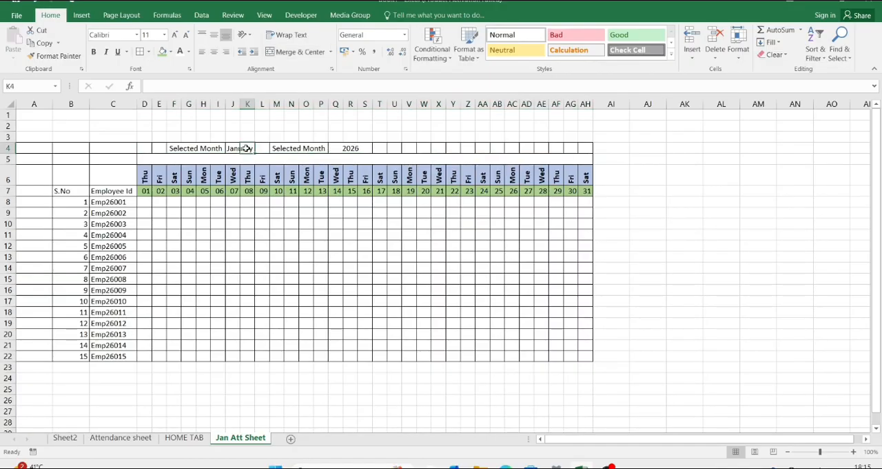
double_click(298, 148)
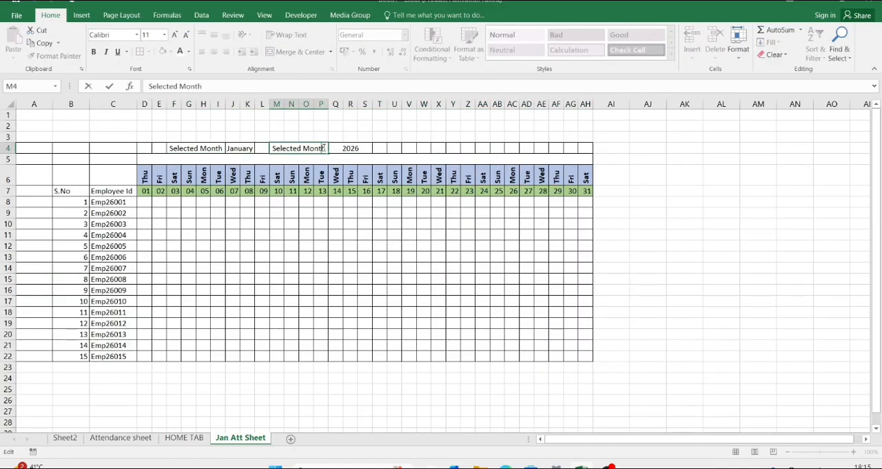
key(BackSpace)
key(BackSpace)
key(BackSpace)
key(BackSpace)
key(BackSpace)
key(BackSpace)
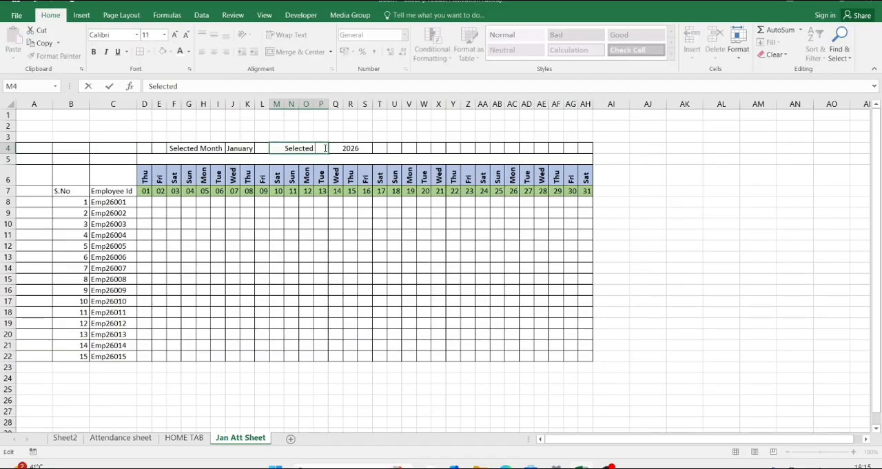
text(Yeasrs)
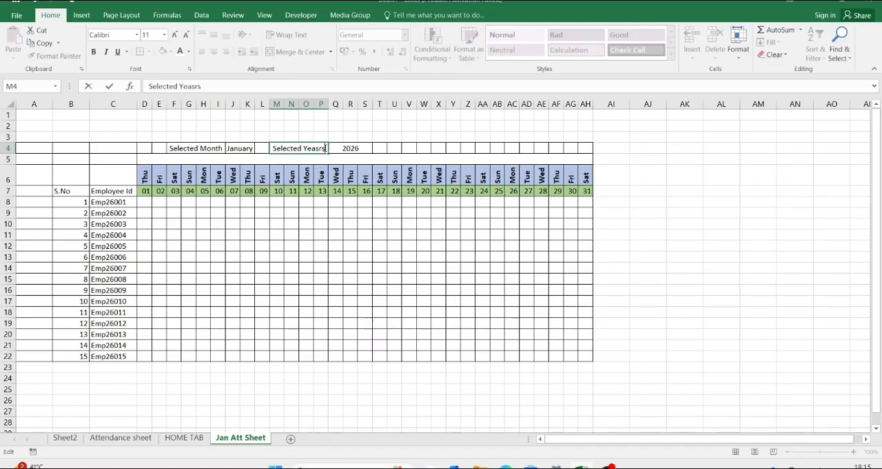
key(BackSpace)
key(BackSpace)
key(BackSpace)
text(rs)
key(BackSpace)
Step: Fill the year cell Q4 with light orange and the Selected Year label with gold
click(332, 148)
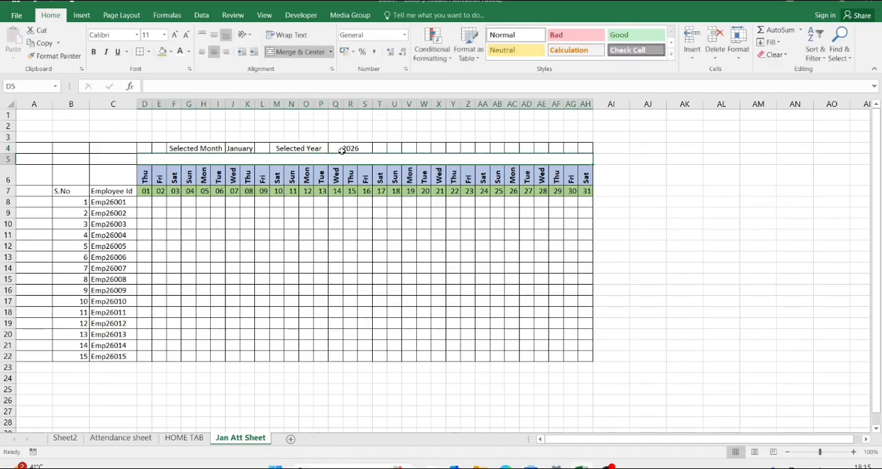
click(171, 54)
click(204, 103)
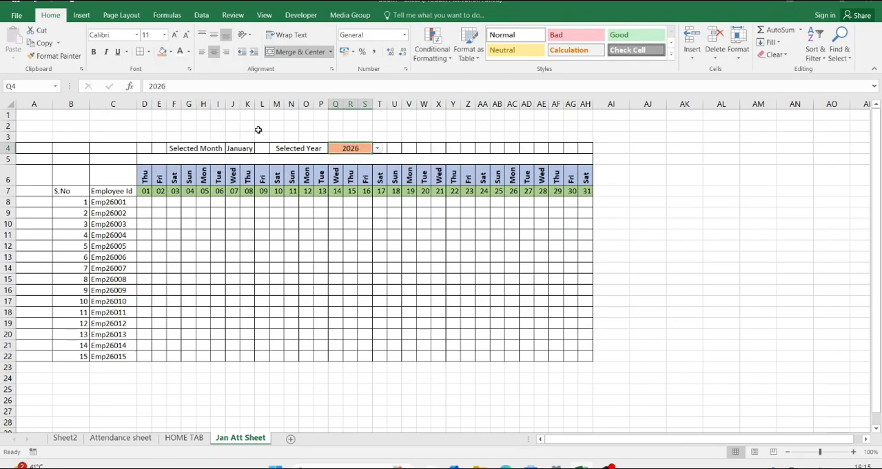
click(295, 151)
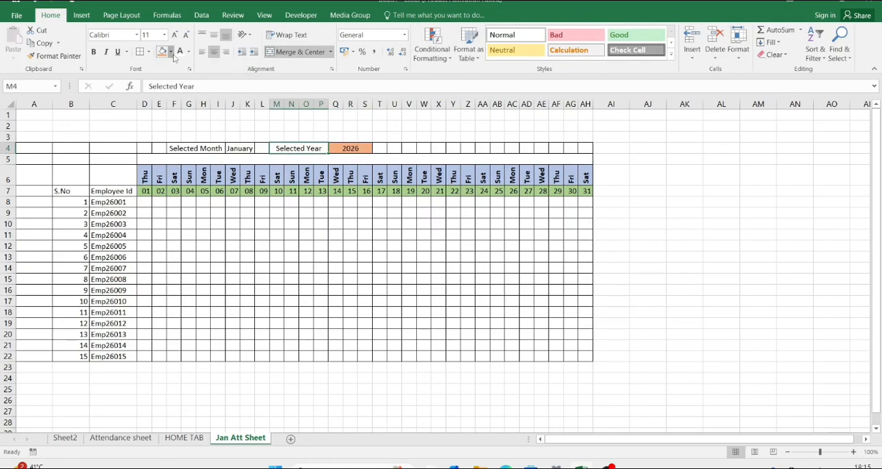
click(172, 53)
click(224, 102)
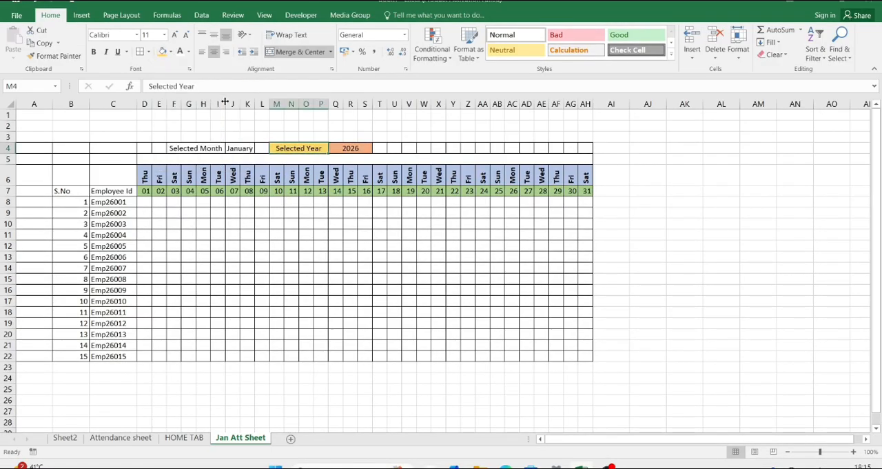
Step: Fill the Selected Month label in F4 with light blue
click(202, 148)
click(171, 52)
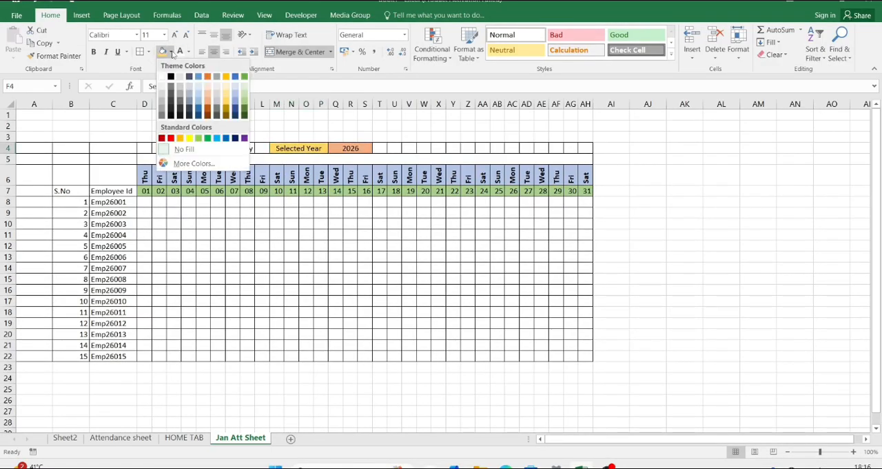
click(236, 95)
Step: Merge and center the month cell across J4:K4 and fill it with dark gray
click(243, 146)
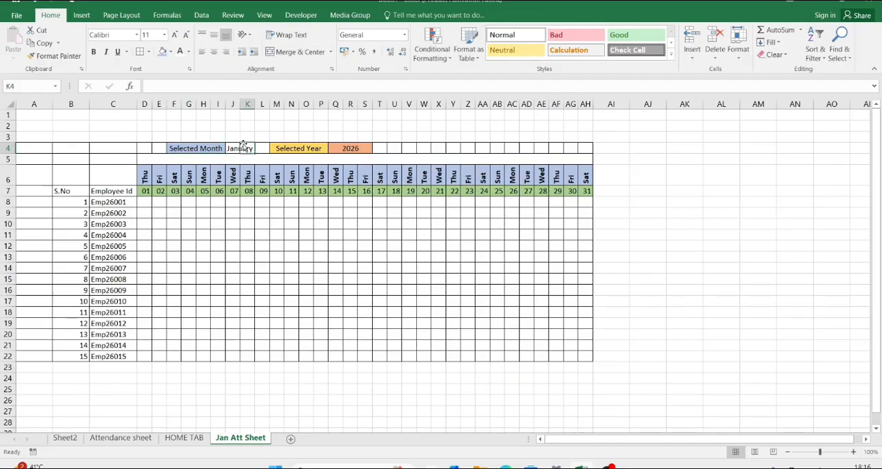
click(233, 149)
key(shift+Right)
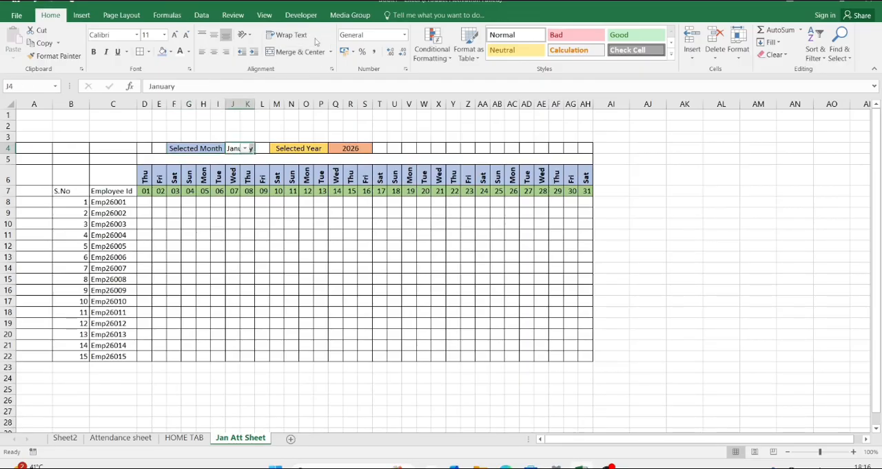
click(297, 51)
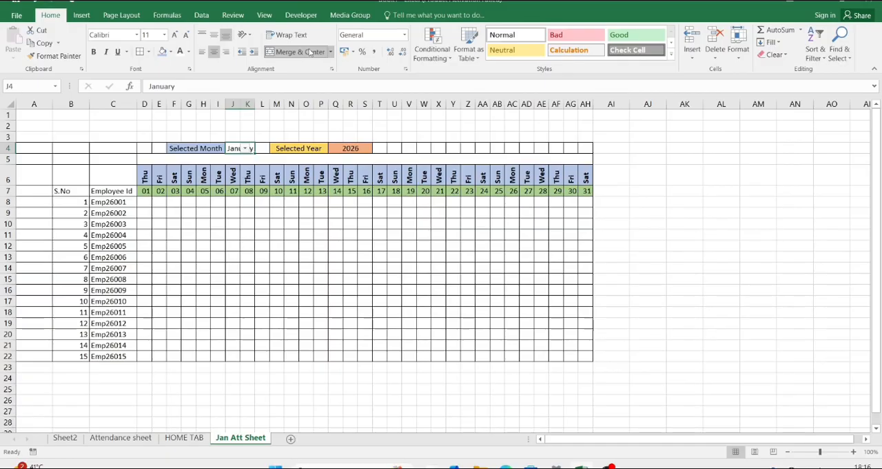
click(170, 51)
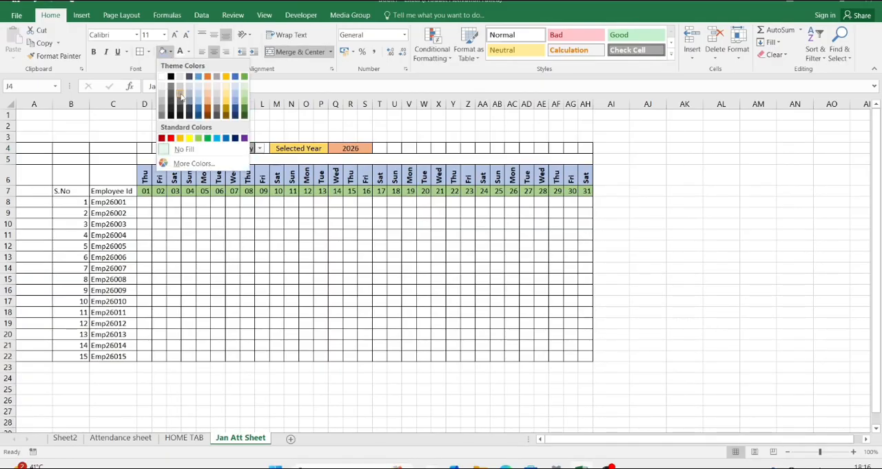
click(180, 96)
Step: Make the month and year selection cells F4:S4 bold with black text
click(187, 149)
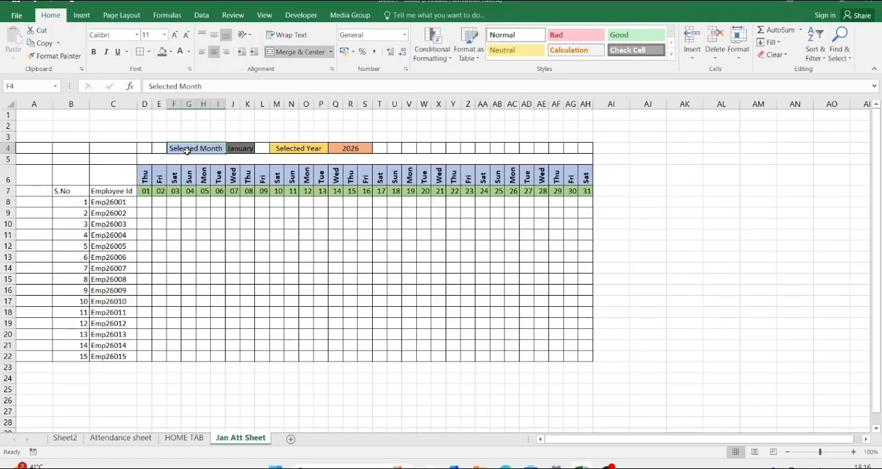
key(shift+Right)
key(shift+Right)
key(shift+Right)
key(shift+Right)
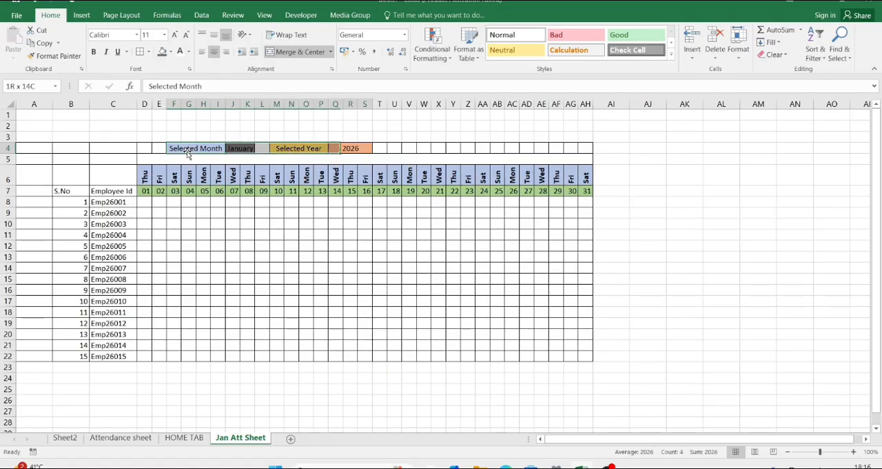
click(188, 51)
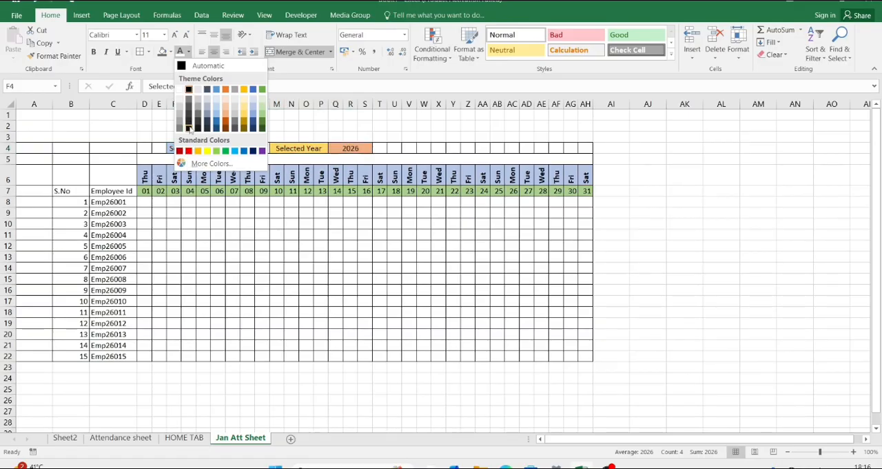
click(189, 129)
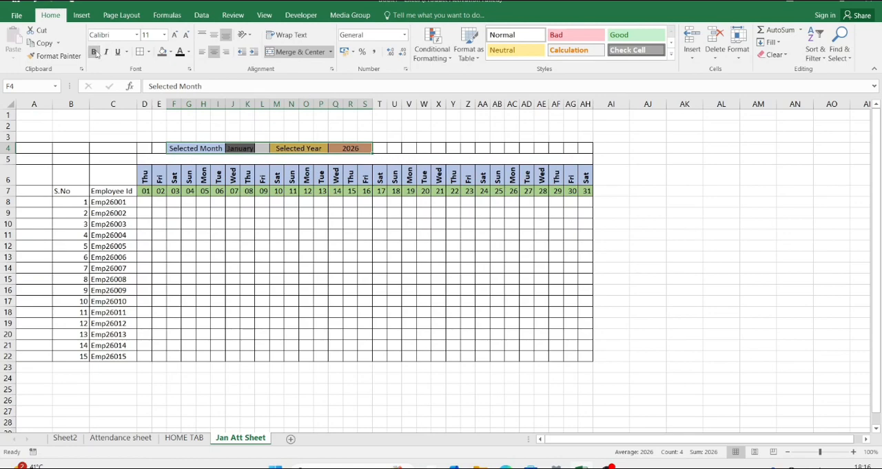
click(447, 140)
Step: Fill the merged month cell J4 with very light green
click(247, 149)
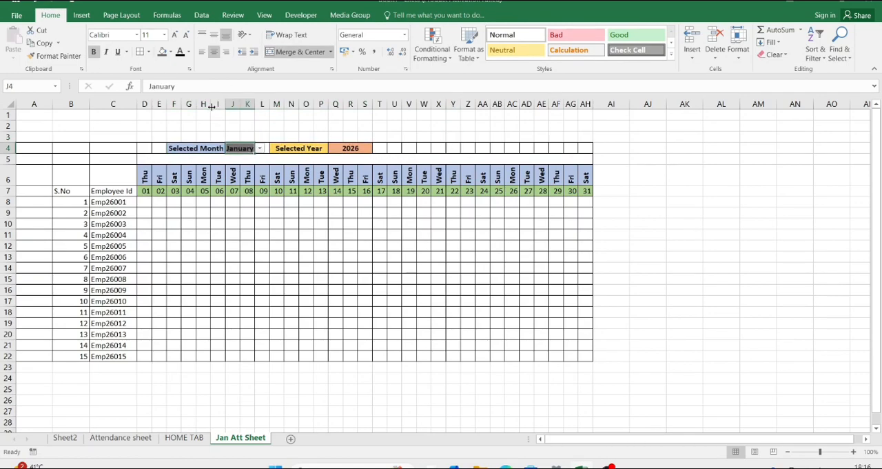
click(170, 52)
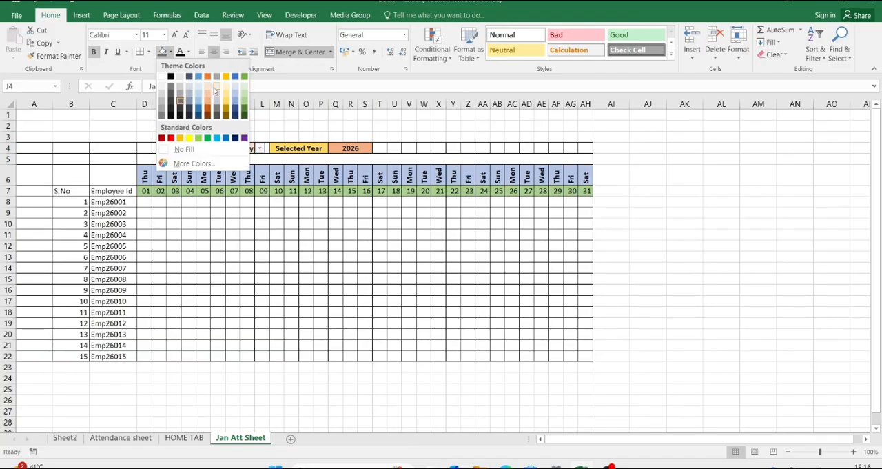
click(244, 88)
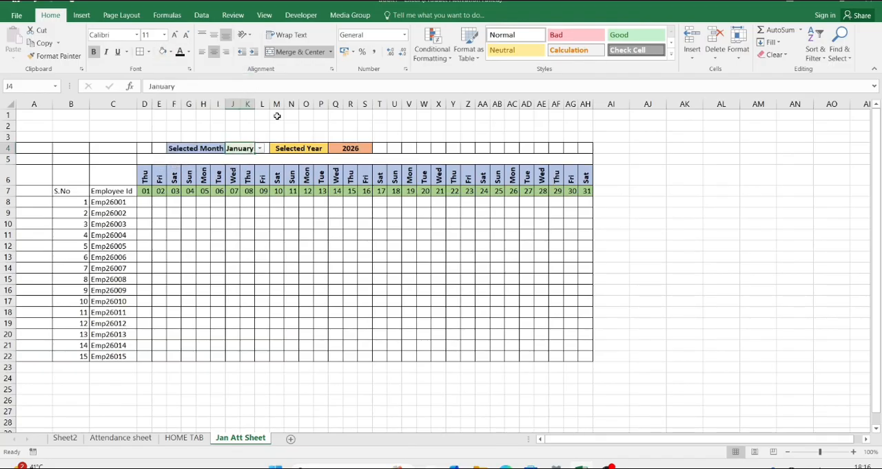
click(310, 135)
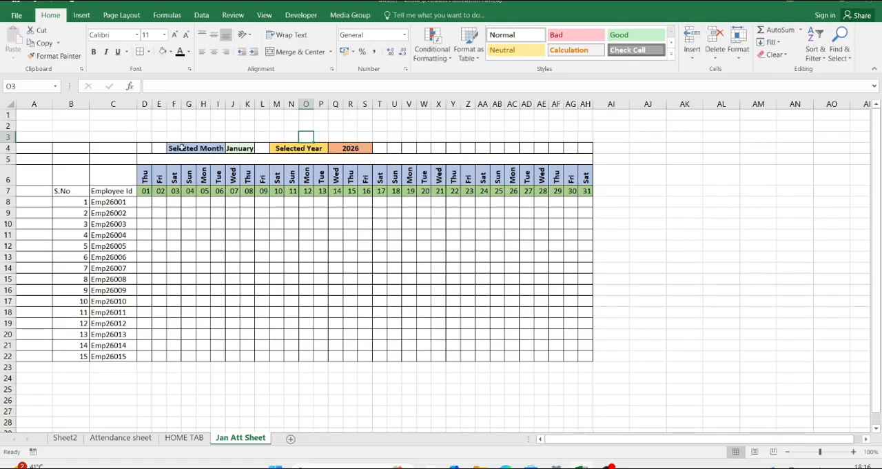
Step: Choose "March April" from the month dropdown in J4
click(244, 148)
click(259, 148)
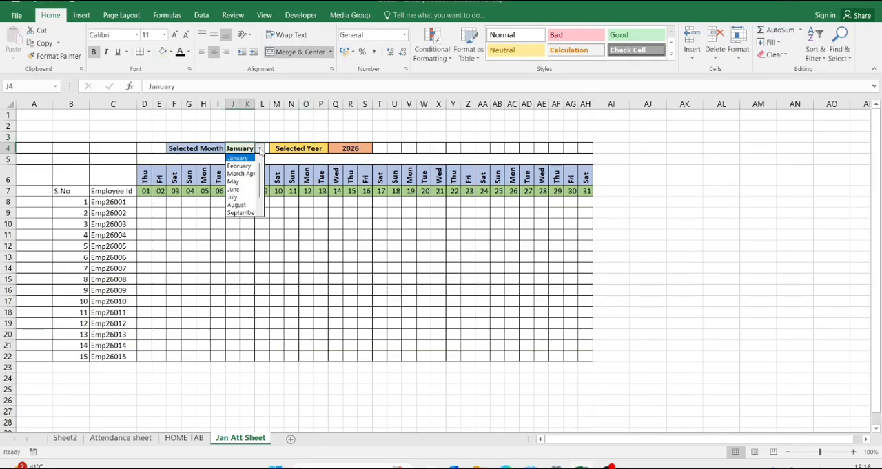
click(241, 174)
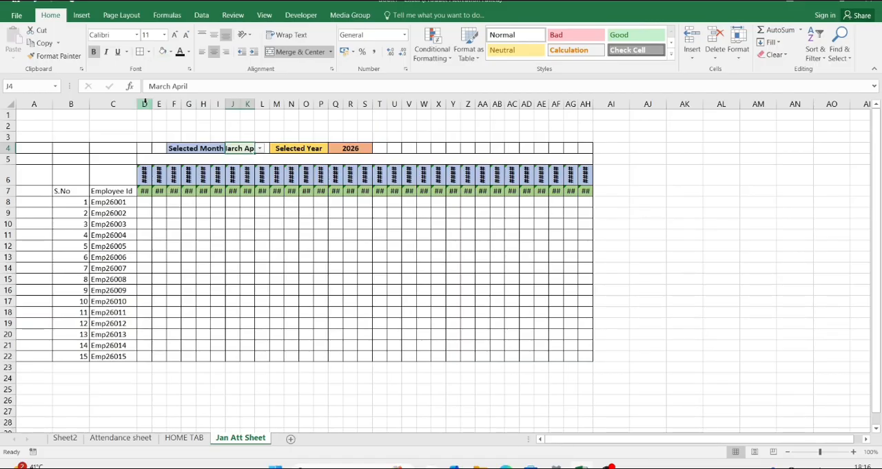
Step: Widen columns D to AH evenly and inspect the formulas in day-number cell D7 and weekday cell D6
drag(144, 104, 591, 100)
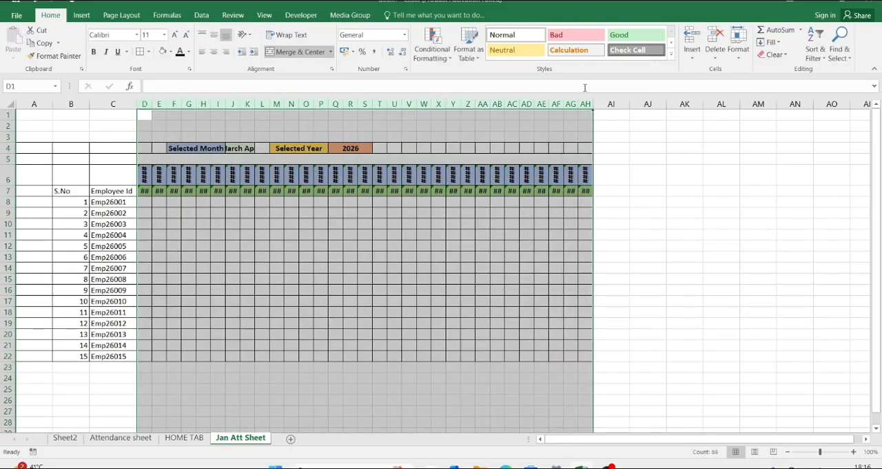
drag(342, 102, 362, 102)
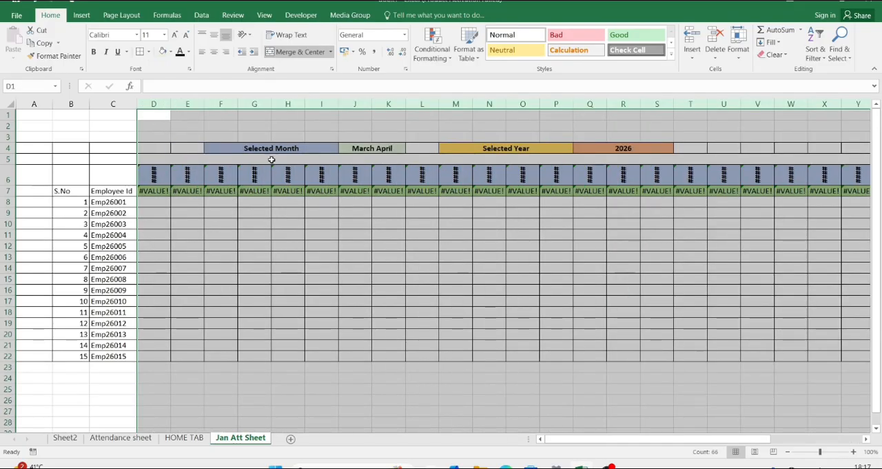
click(157, 193)
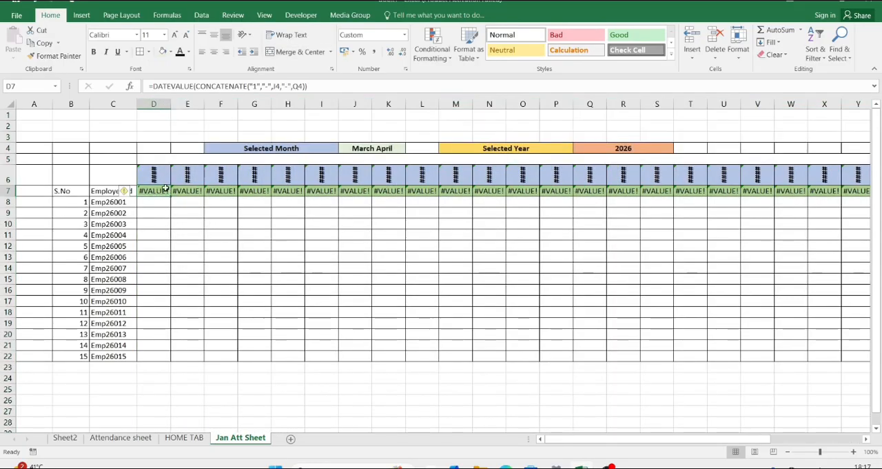
click(164, 180)
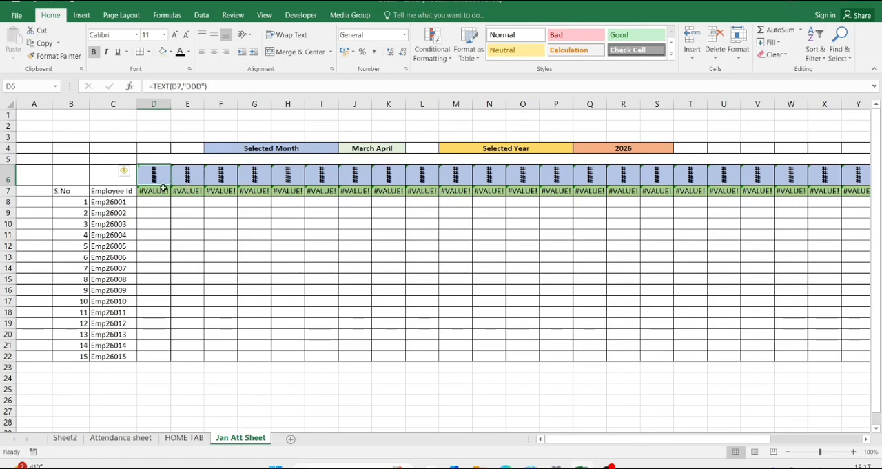
Step: Try to shorten the month entry in J4 to "March" directly in the cell
click(373, 147)
double_click(393, 148)
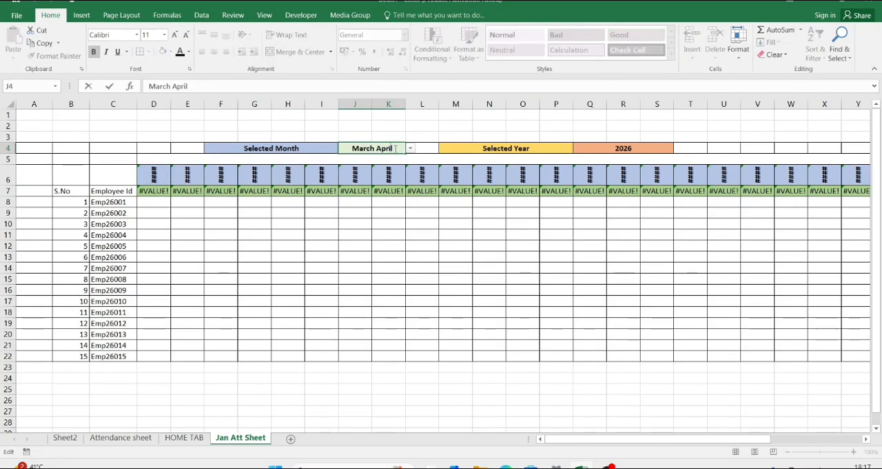
key(BackSpace)
key(BackSpace)
key(BackSpace)
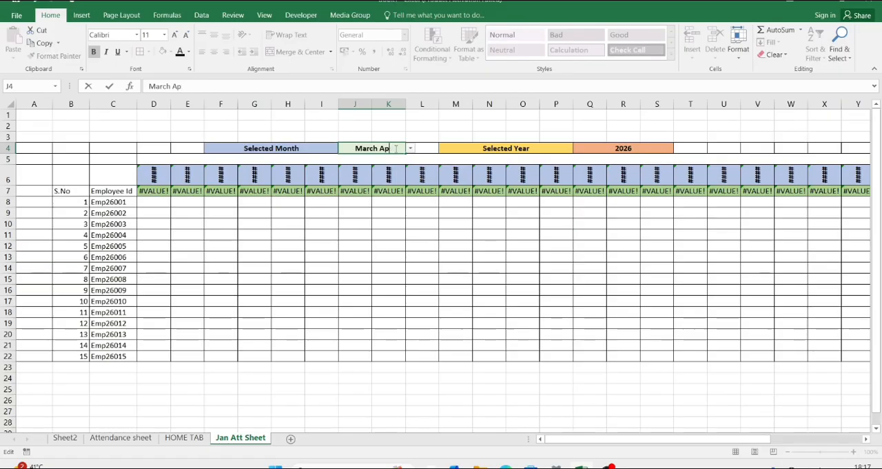
key(BackSpace)
key(BackSpace)
key(BackSpace)
key(Return)
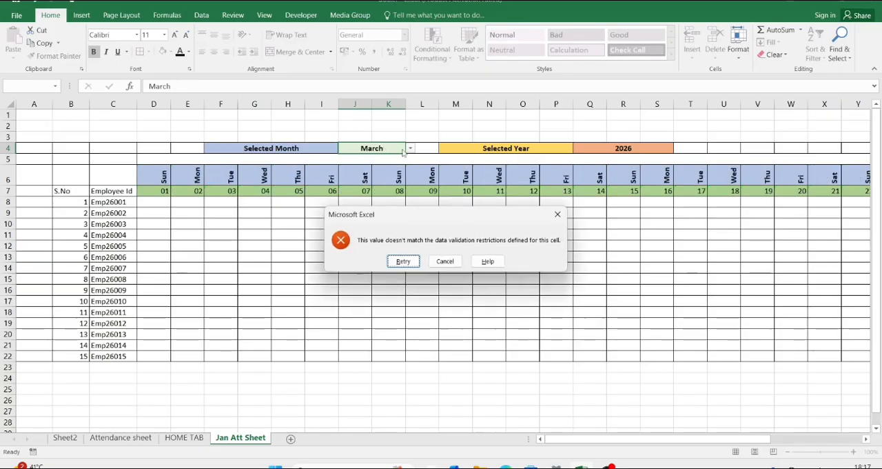
click(441, 261)
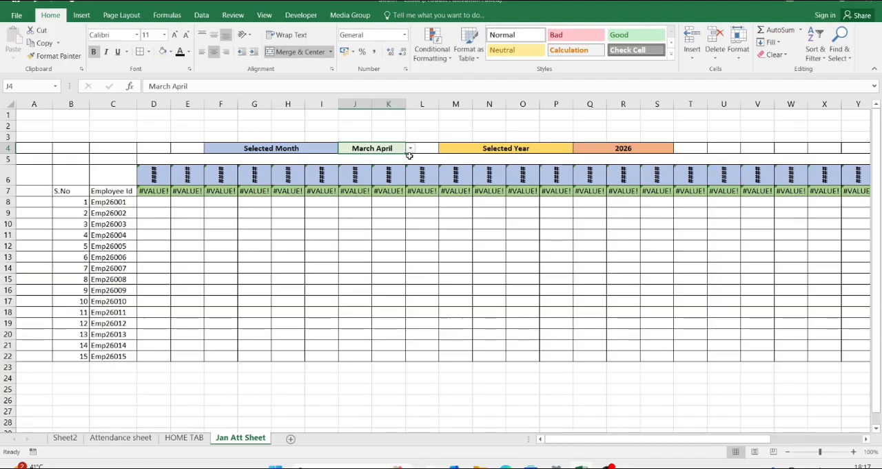
Step: Correct the list source of month cell J4's data validation by separating March and April with a comma, extending the validation to the whole selection
click(202, 16)
click(544, 54)
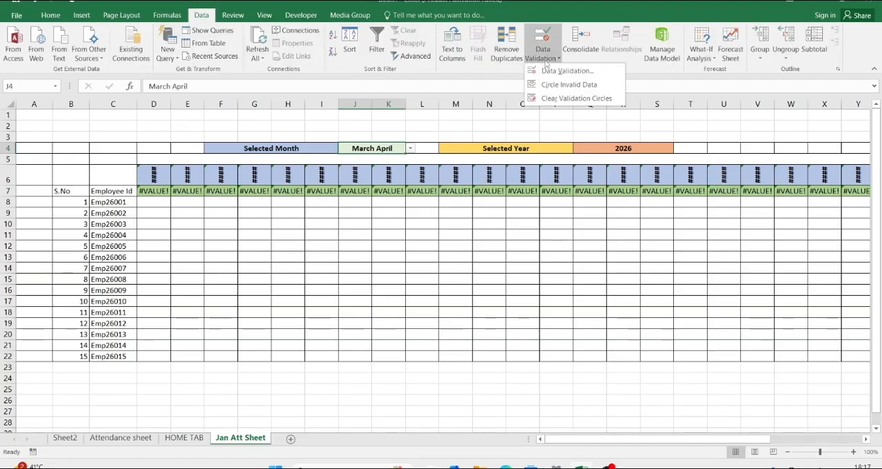
click(567, 71)
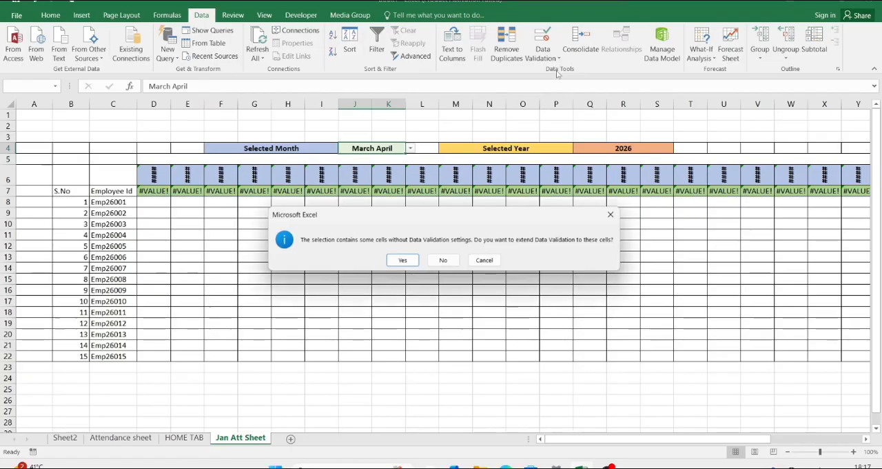
click(402, 260)
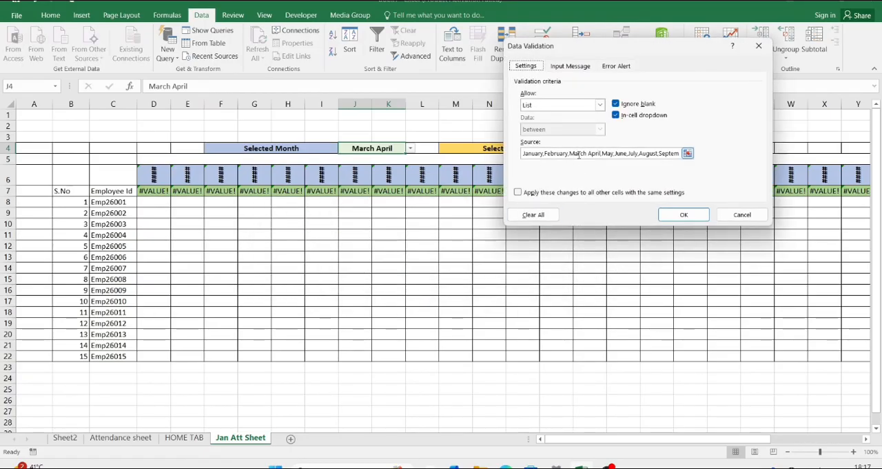
click(587, 155)
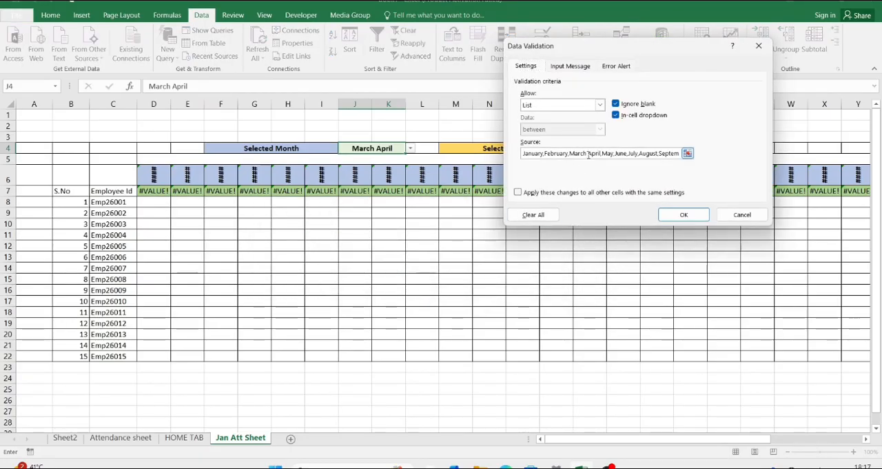
key(BackSpace)
text(,)
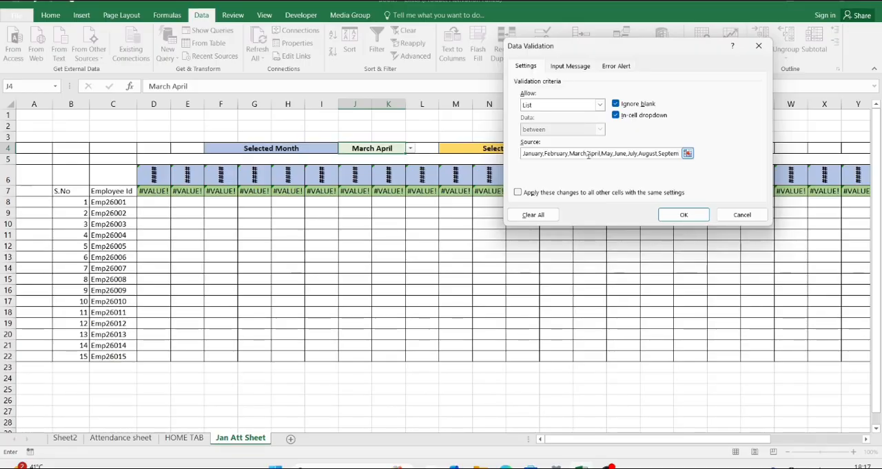
key(Return)
Step: Choose April from the month dropdown in J4 and autofit the widths of columns D to AH
click(410, 149)
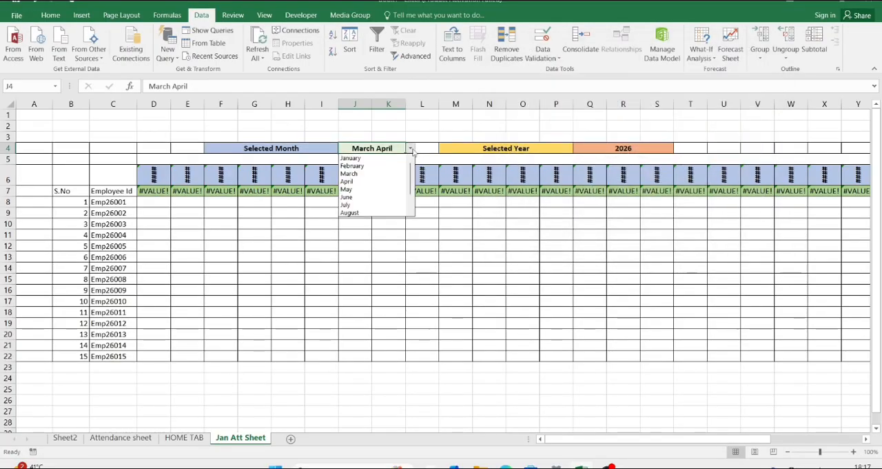
click(365, 181)
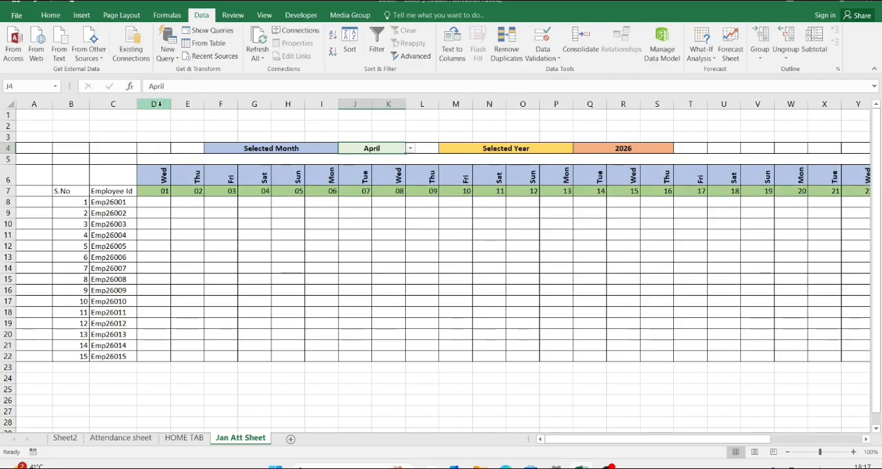
mouse_move(154, 103)
mouse_down()
mouse_move(499, 105)
mouse_move(874, 143)
mouse_move(783, 149)
mouse_up()
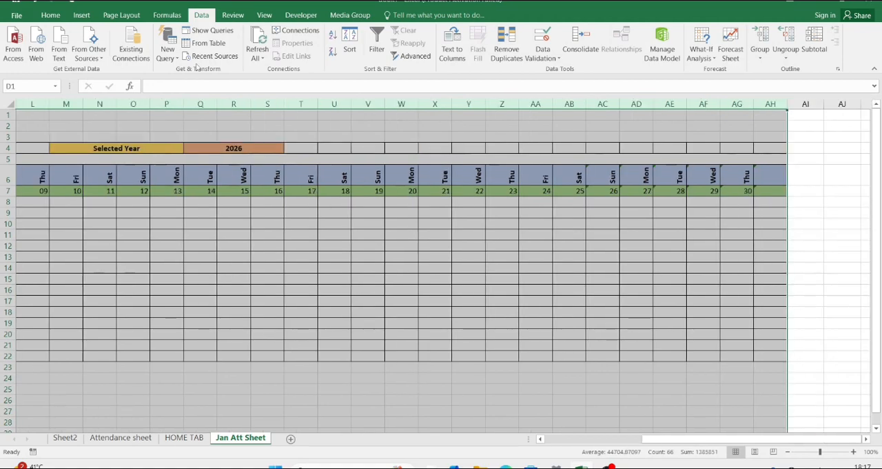
double_click(214, 101)
click(142, 210)
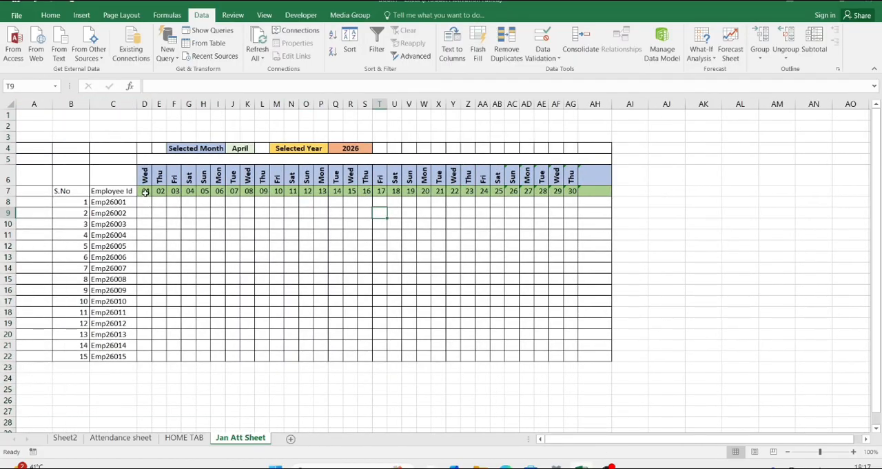
Step: Start a new conditional formatting rule for attendance cells D8:AG22 that uses a formula to determine which cells to format
drag(143, 201, 575, 353)
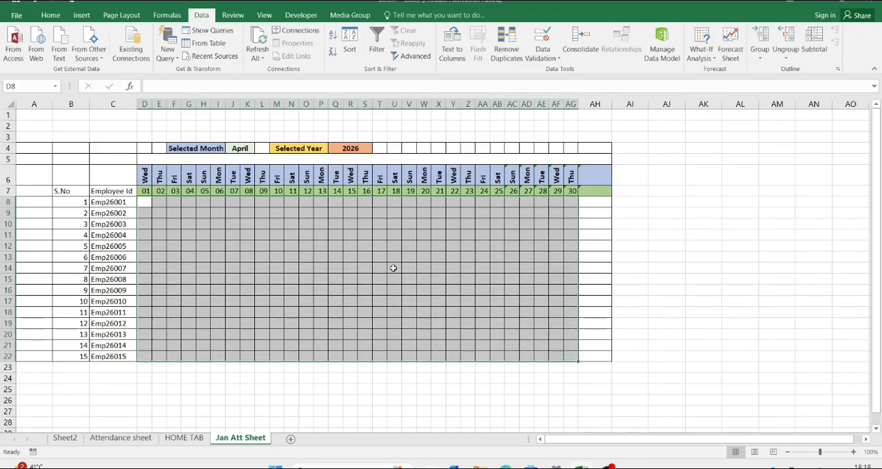
click(60, 17)
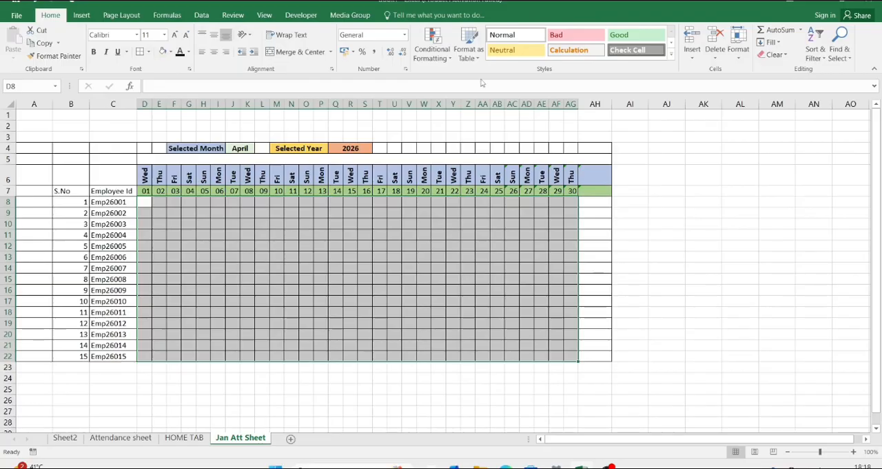
click(451, 59)
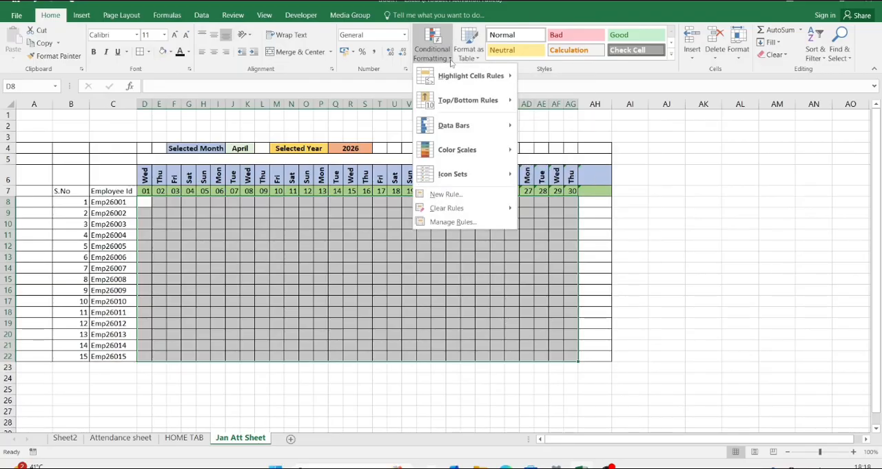
click(452, 195)
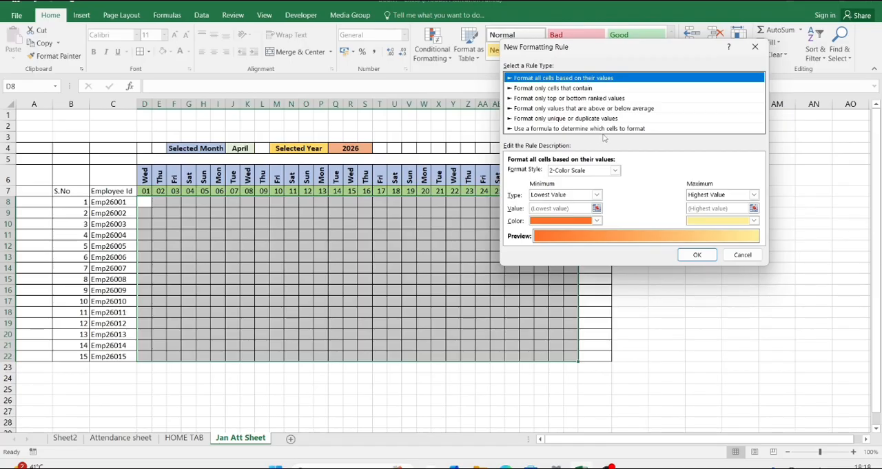
click(587, 129)
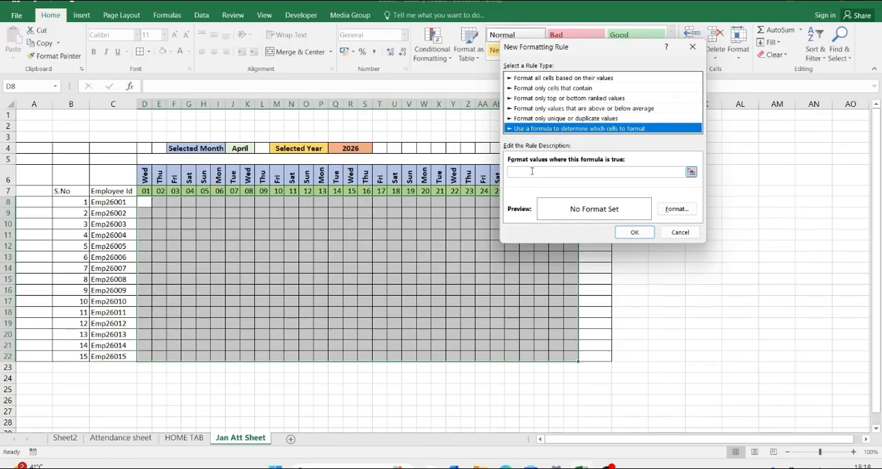
Step: Enter =D$6="Sun" as the rule's formula, with only the row of the weekday reference locked
key(super+plus)
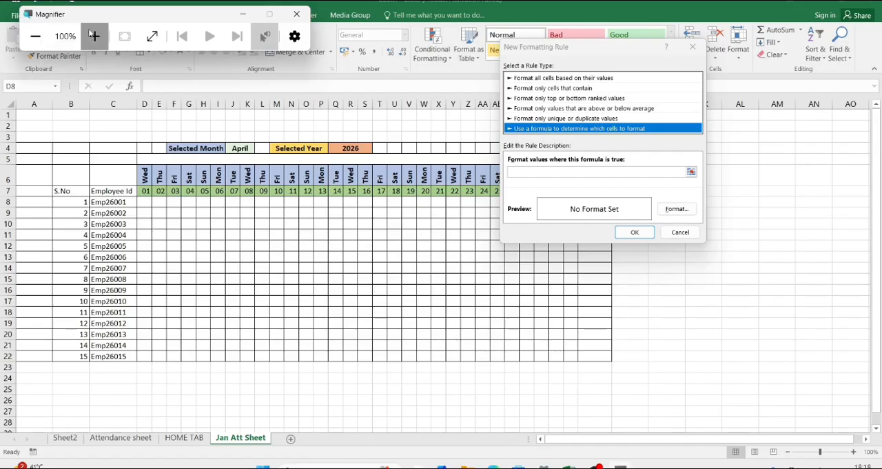
click(94, 36)
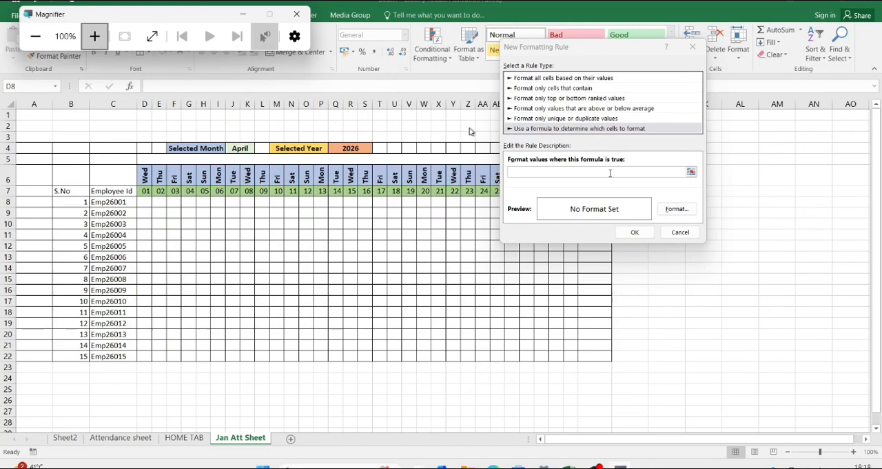
key(super+plus)
key(super+plus)
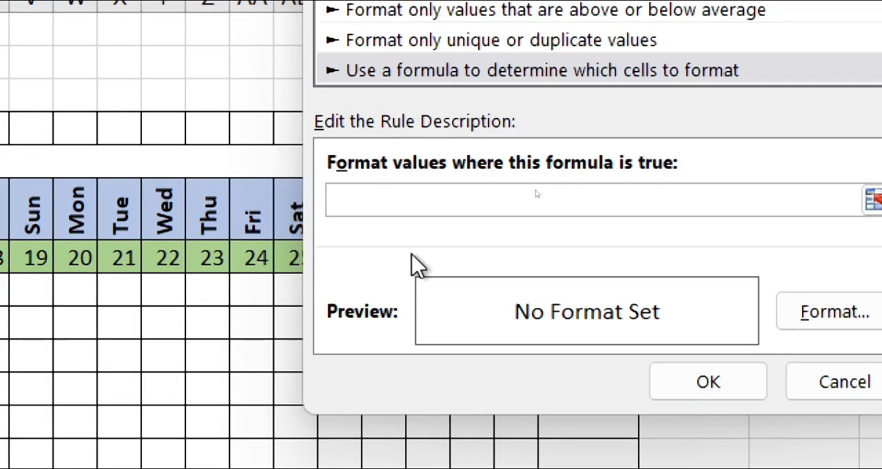
click(365, 196)
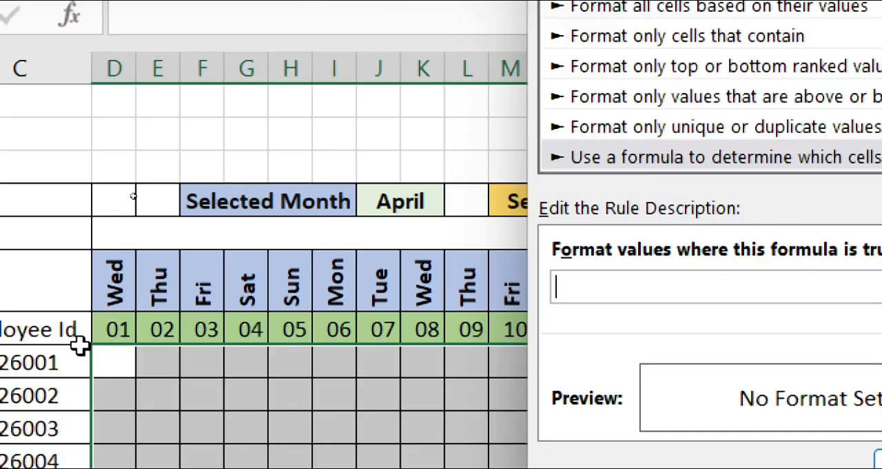
click(115, 288)
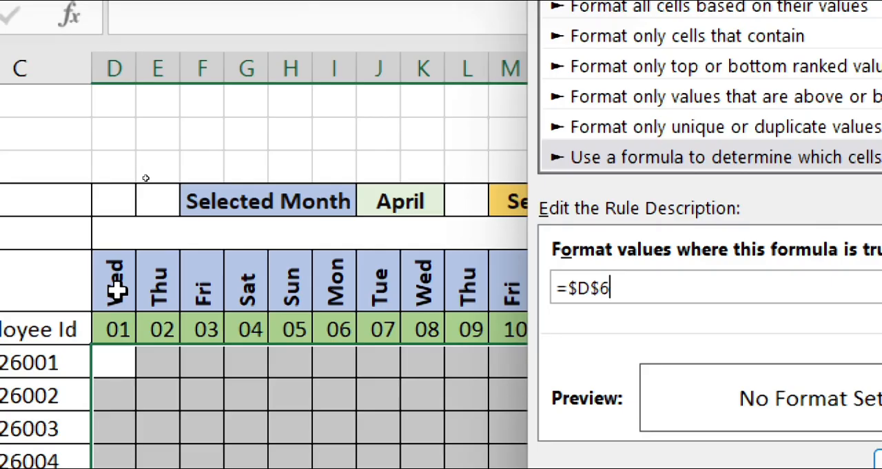
key(F4)
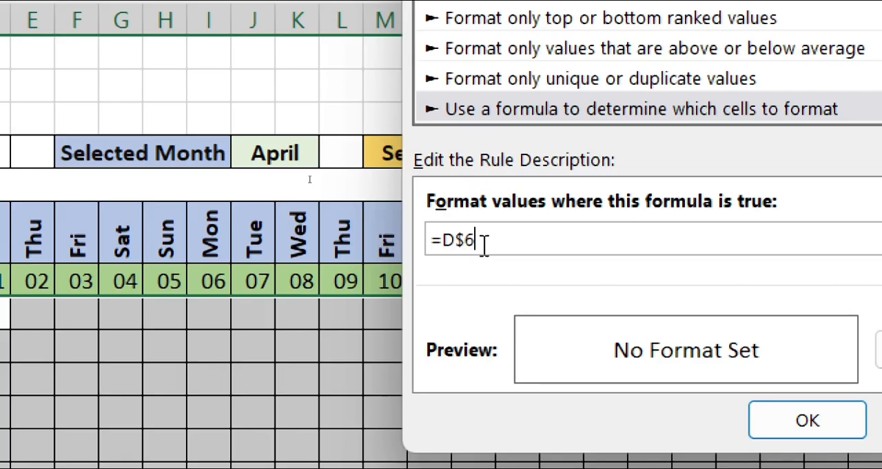
text(="Sun)
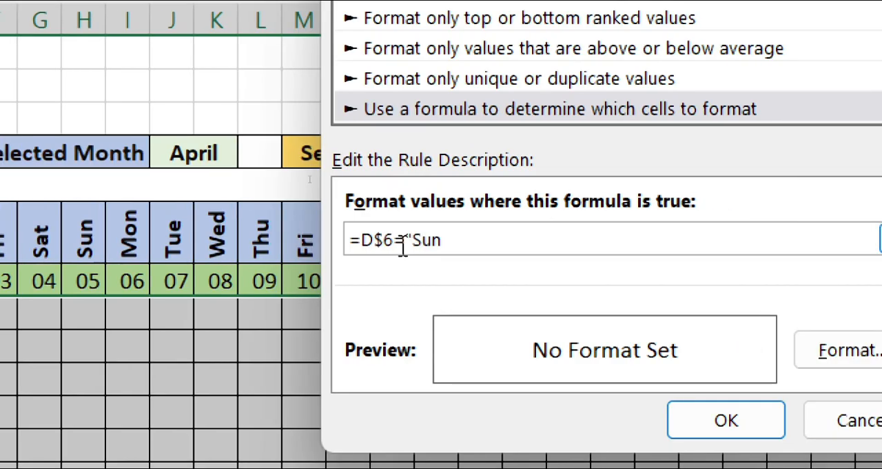
text(")
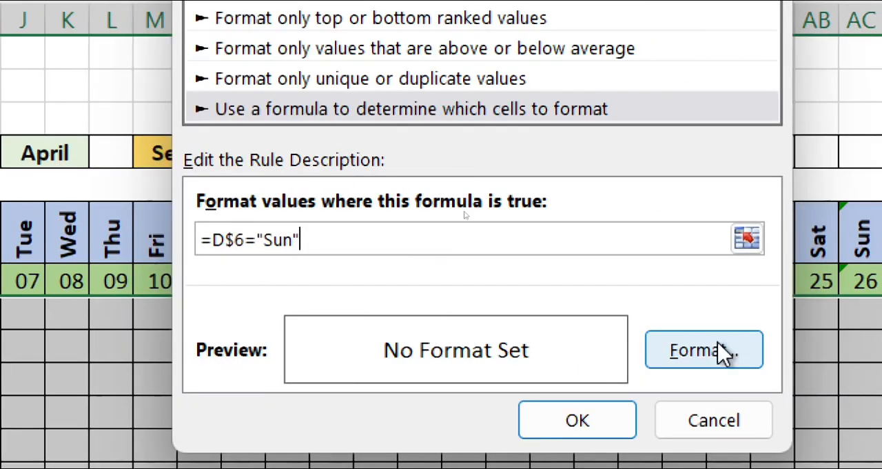
Step: Give the Sunday rule a dark red background fill and apply it to the attendance cells
click(722, 353)
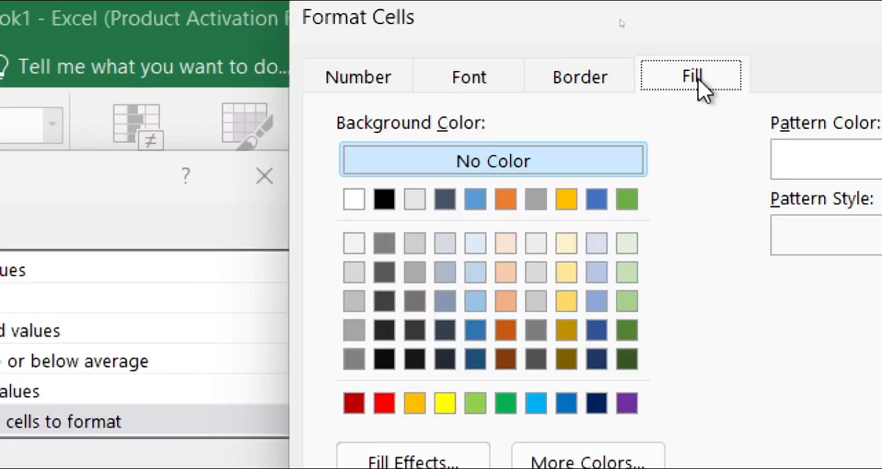
click(366, 404)
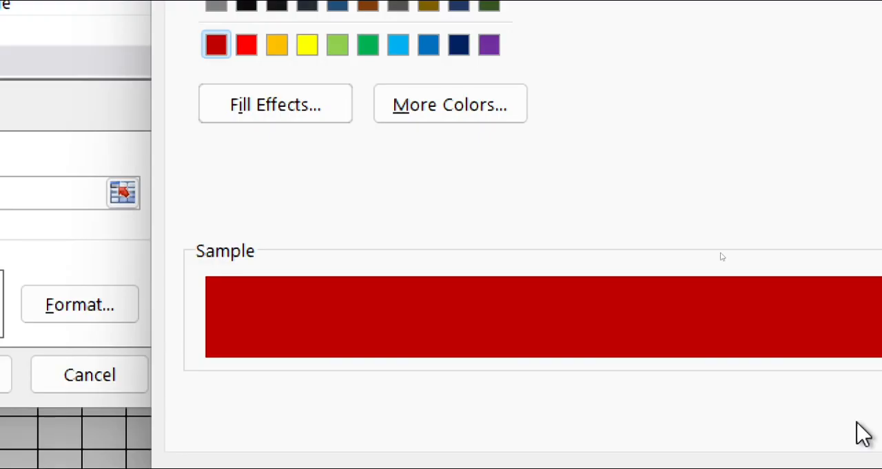
click(856, 465)
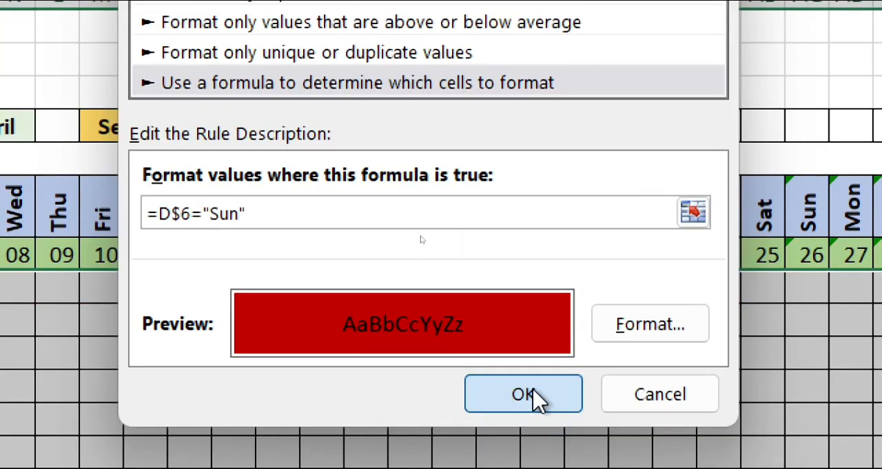
click(523, 394)
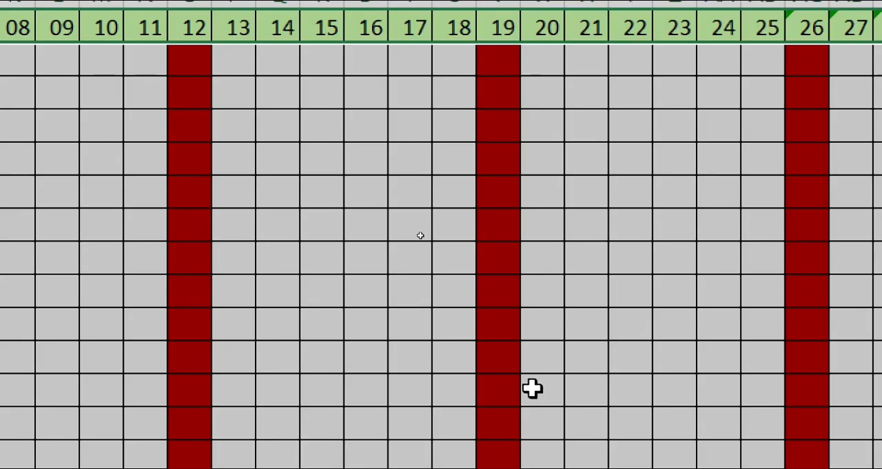
key(super+minus)
key(super+minus)
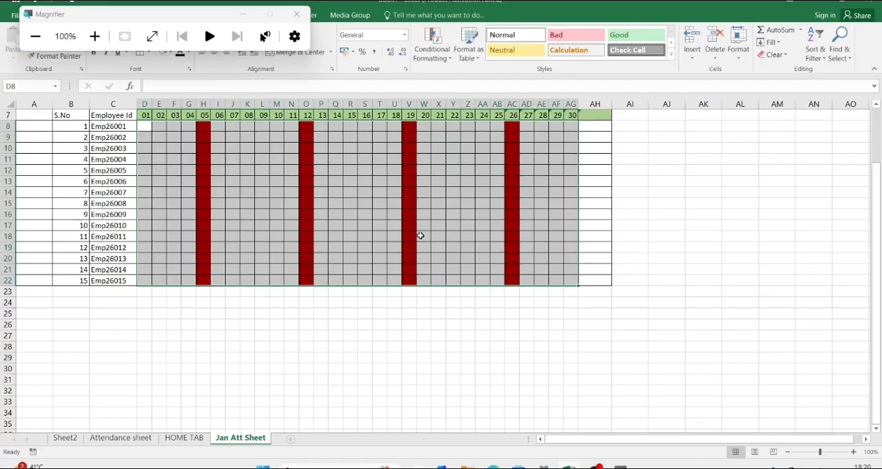
Step: Add a data validation dropdown list with the source P,A,L,HD to attendance cells D8:AG22
key(super+plus)
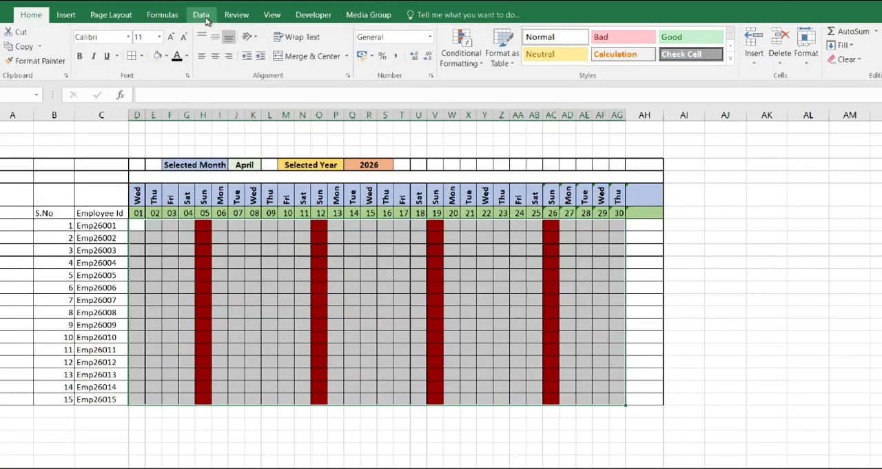
click(205, 21)
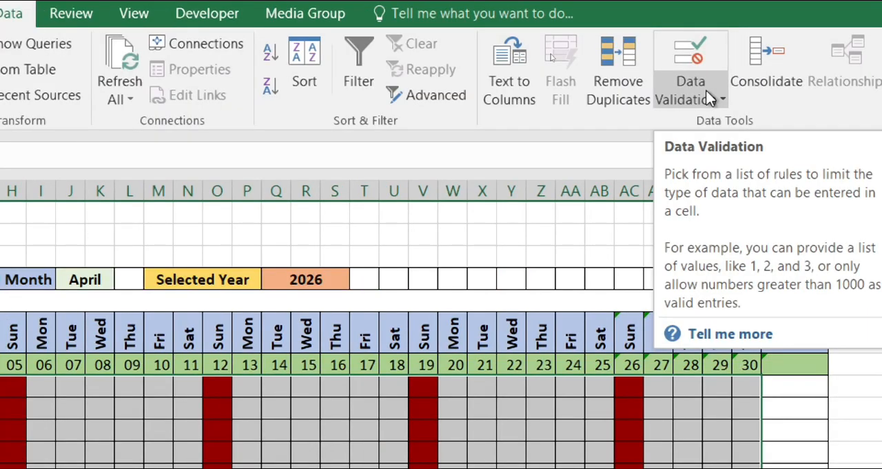
click(707, 97)
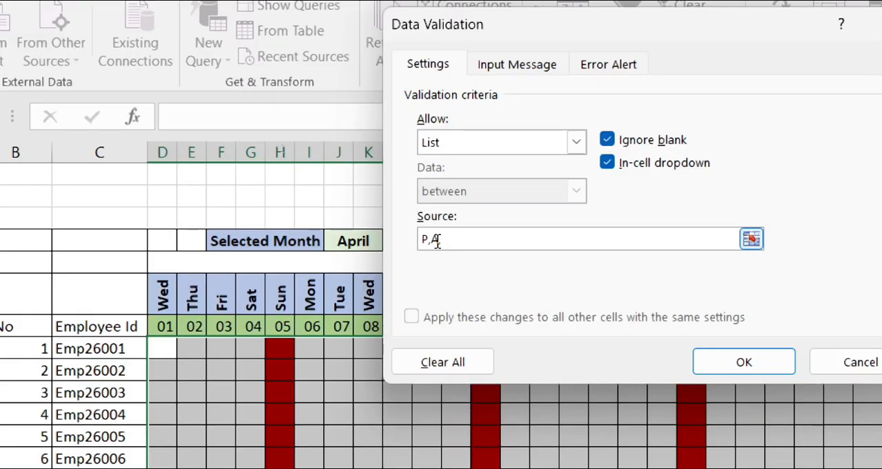
text(,L,)
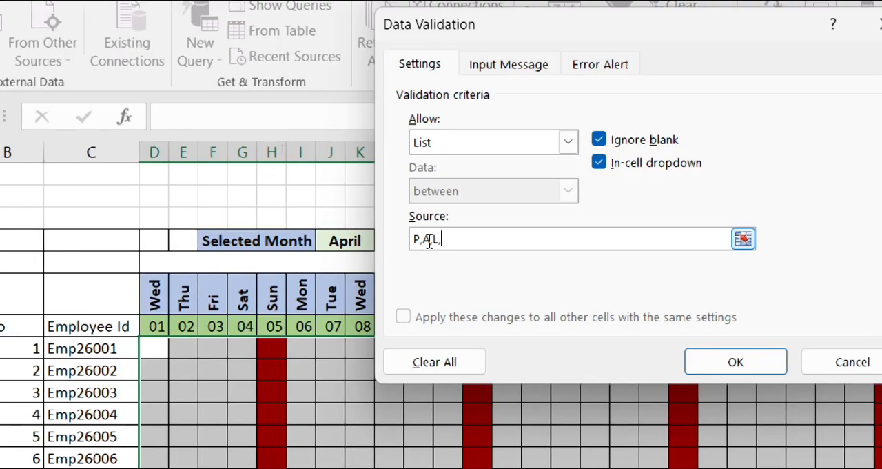
text(HD)
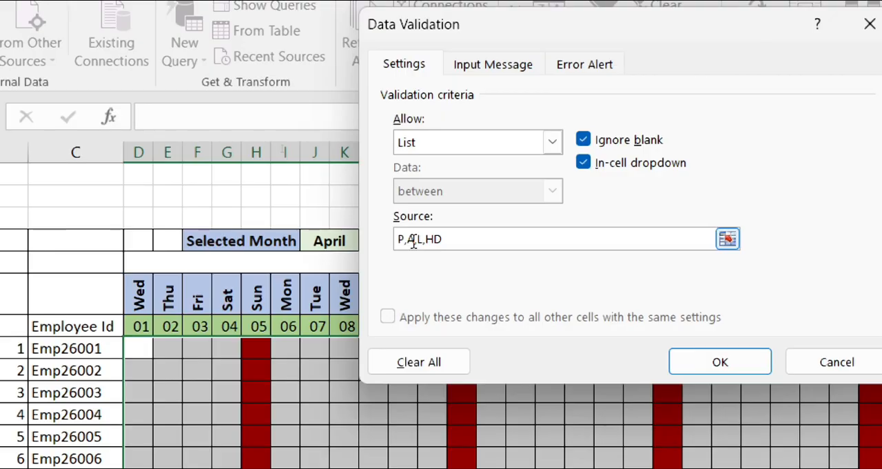
key(Return)
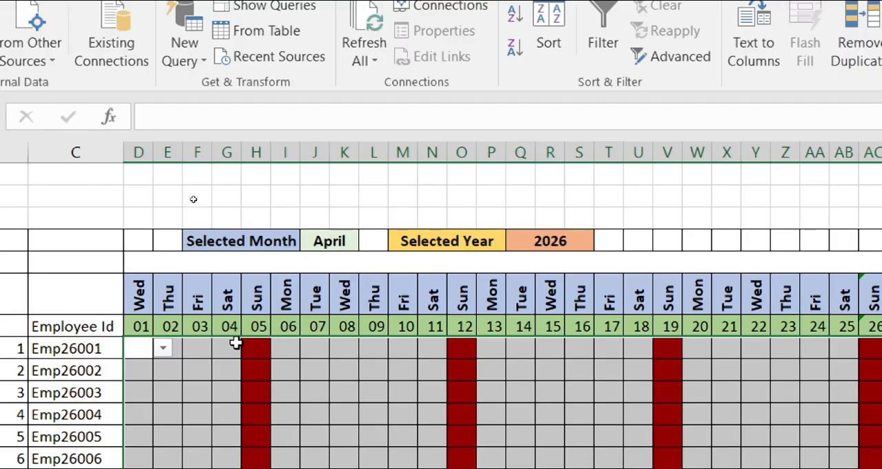
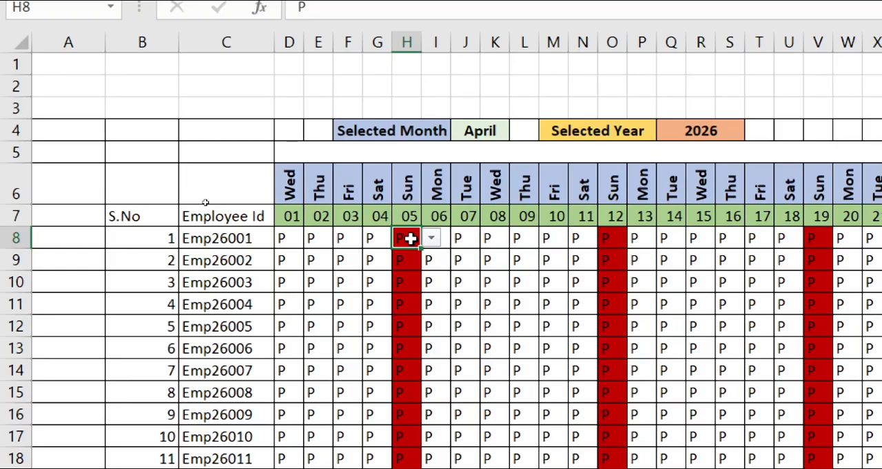
Step: Clear the P entries from rows 8 to 22 of the Sunday columns H, O, V and AC
key(alt+Down)
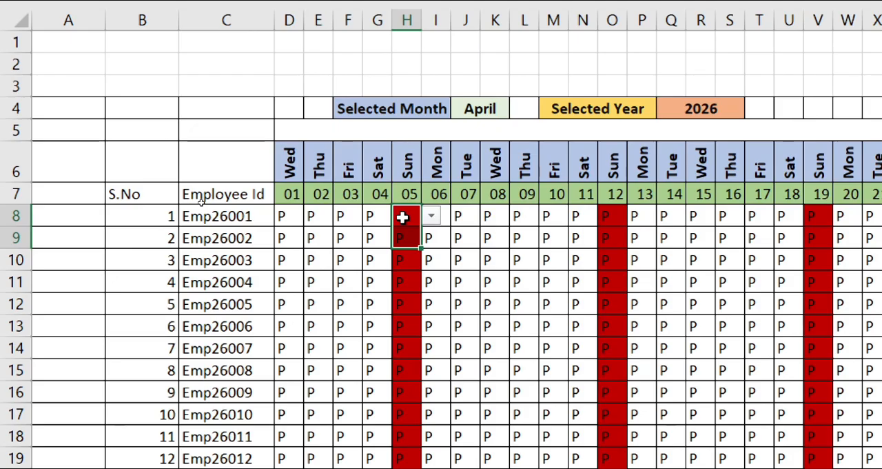
click(613, 217)
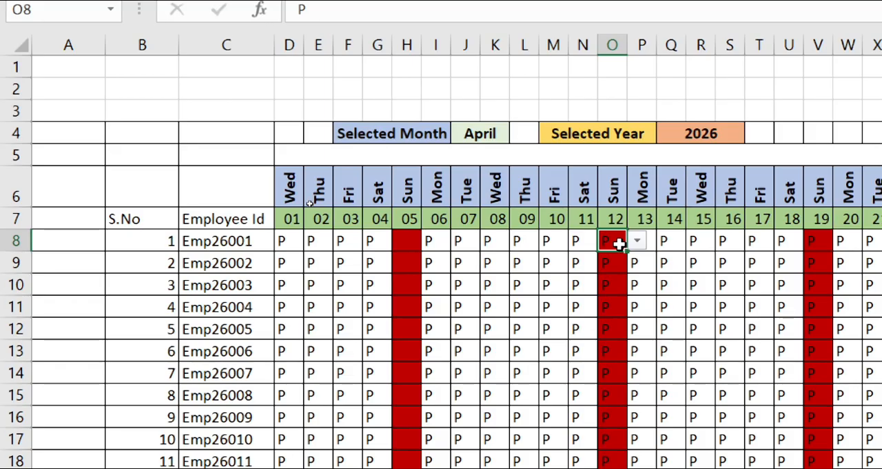
click(818, 240)
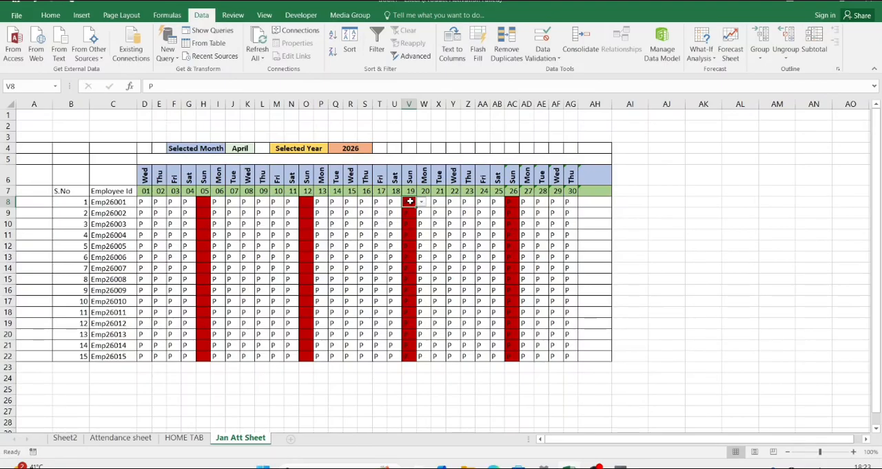
drag(409, 202, 409, 358)
key(BackSpace)
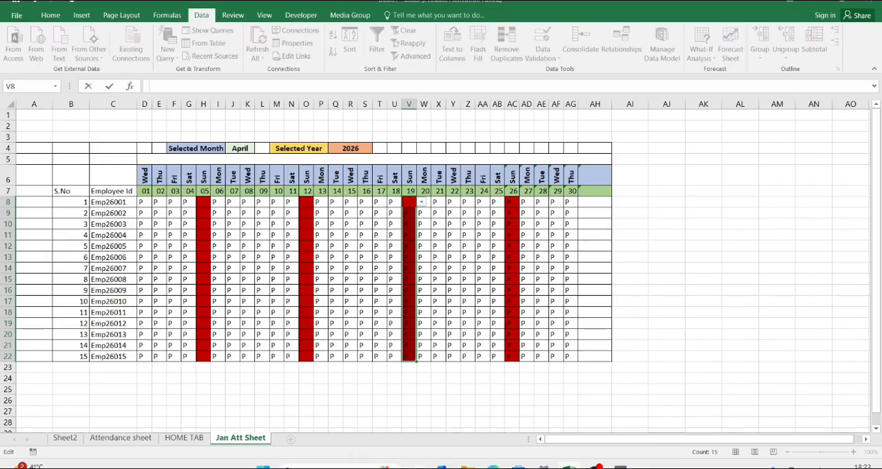
key(ctrl+Return)
click(512, 202)
key(BackSpace)
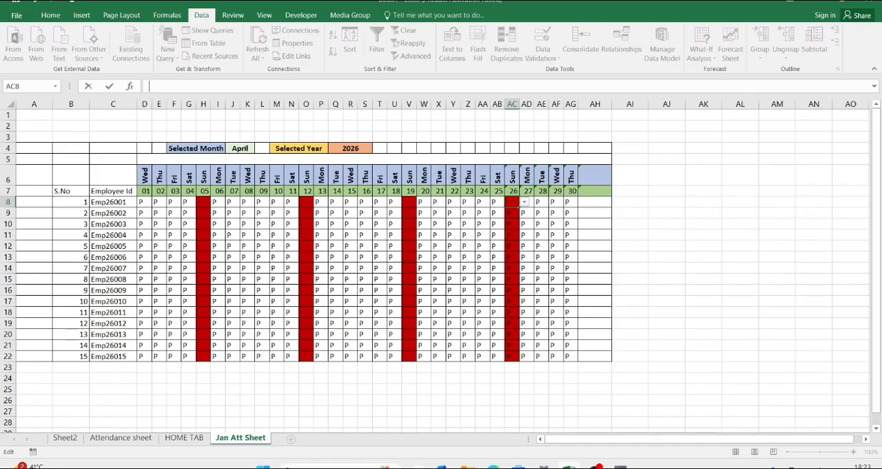
key(Return)
key(ctrl+shift+Down)
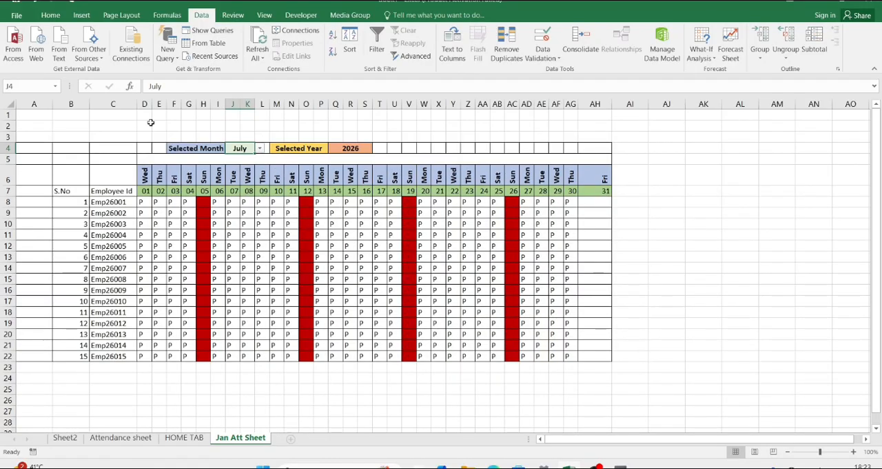
Step: Enter the title COMPANY NAME in cell C2 above the attendance table
click(113, 125)
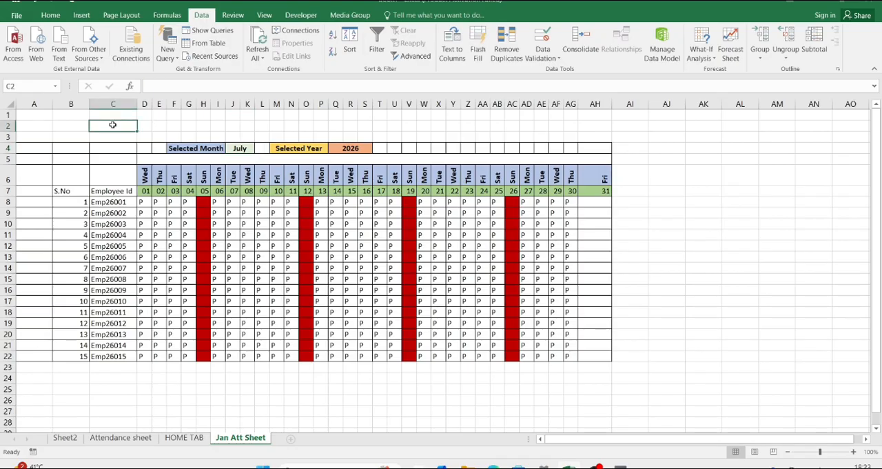
text(COMP)
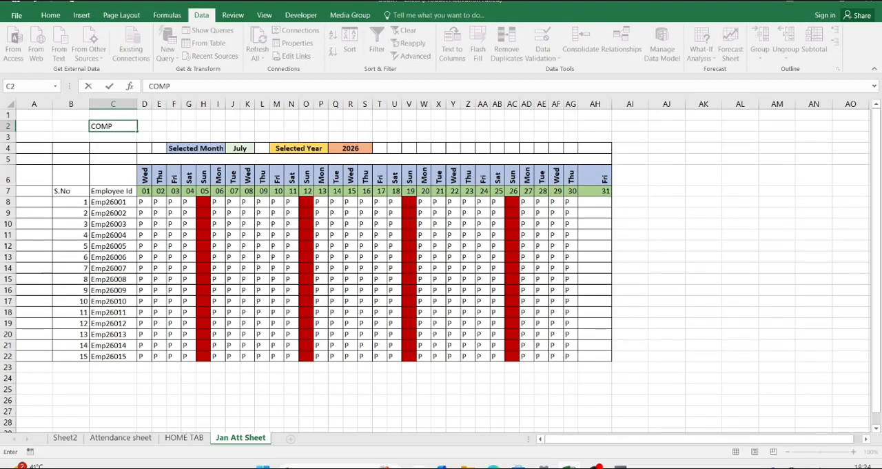
text(ANY NAME)
key(Tab)
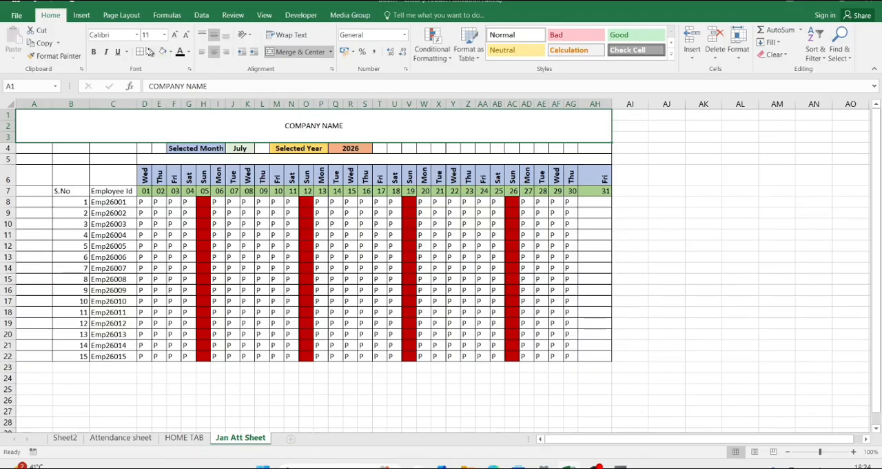
Step: Merge the blank cells A4:E4 and T4:AH4, and set the month and year cells F4:S4 to font size 20
drag(34, 147, 160, 147)
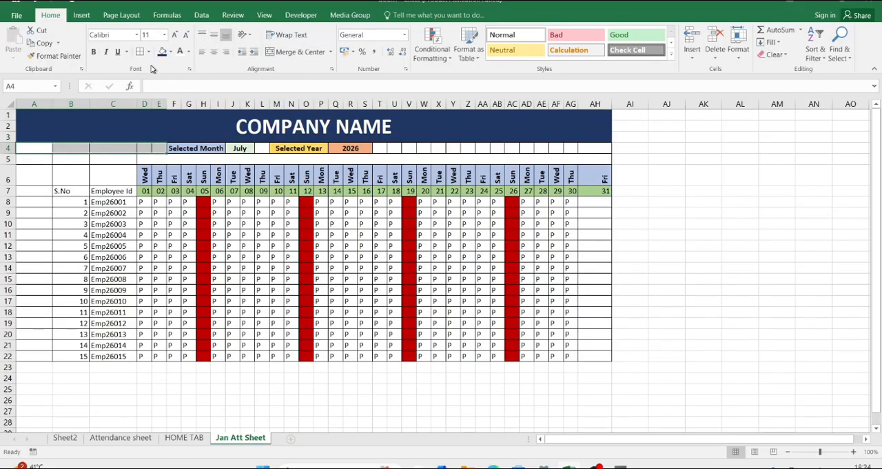
click(301, 52)
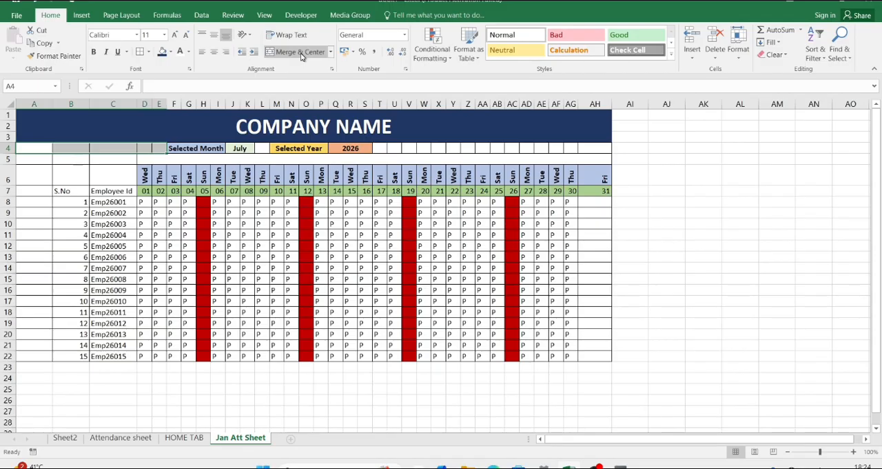
drag(380, 149, 546, 149)
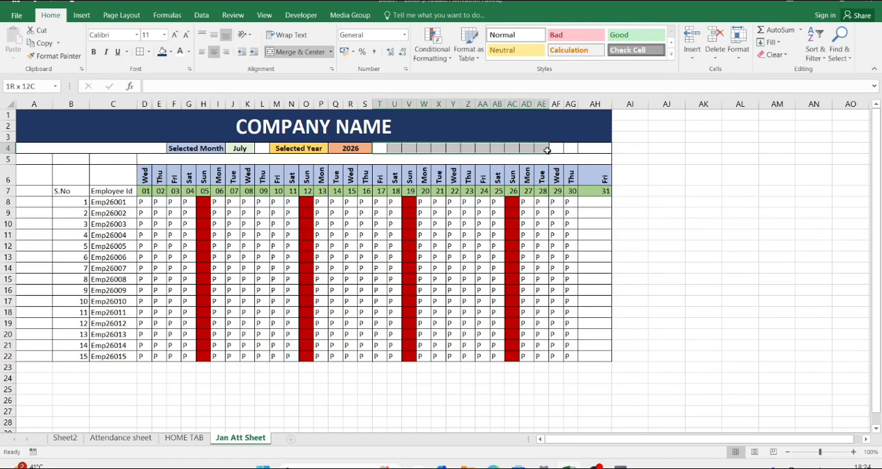
drag(197, 148, 306, 149)
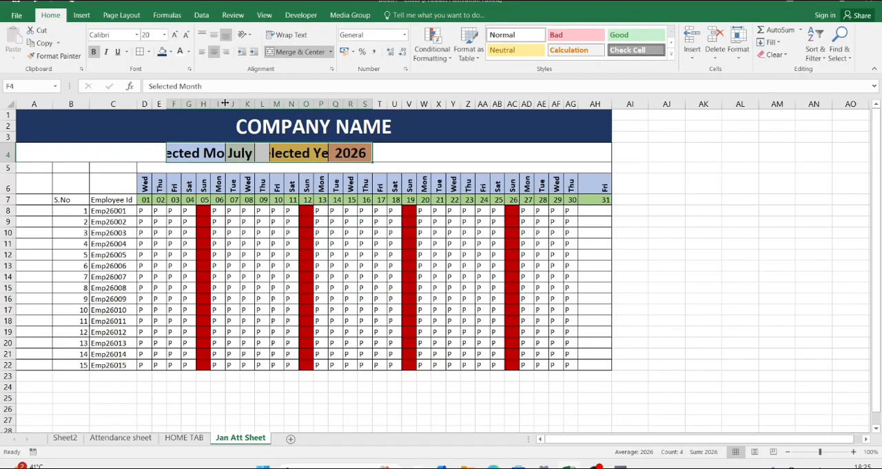
Step: Adjust individual column widths beneath row 4 to make room for the enlarged month and year labels
drag(224, 103, 367, 103)
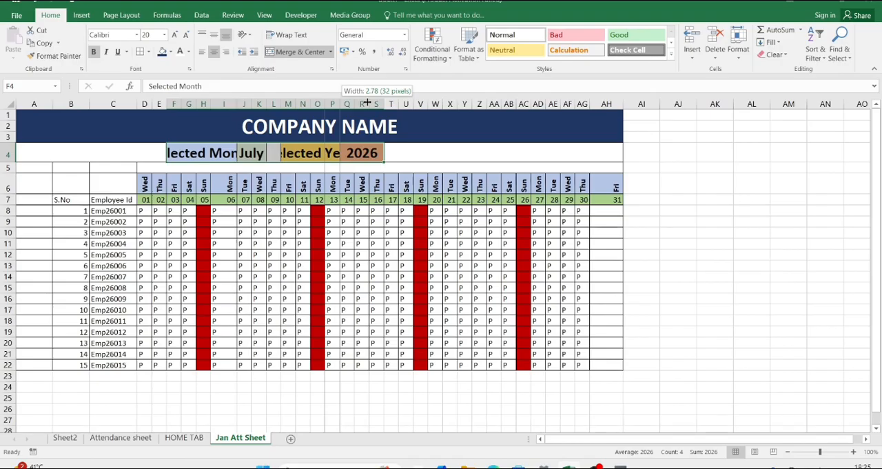
drag(340, 103, 366, 102)
drag(166, 103, 160, 104)
drag(136, 103, 132, 103)
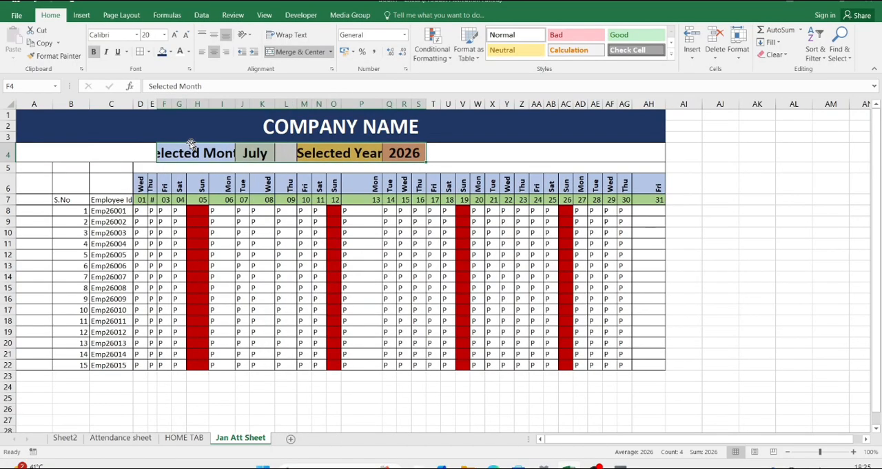
Step: AutoFit the column widths across the attendance table from A4 to AH22
drag(192, 145, 500, 365)
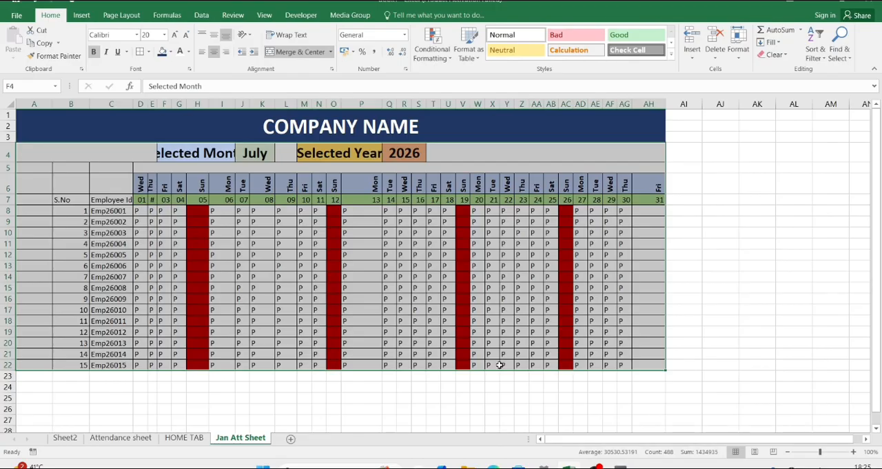
key(alt+h)
key(o)
key(i)
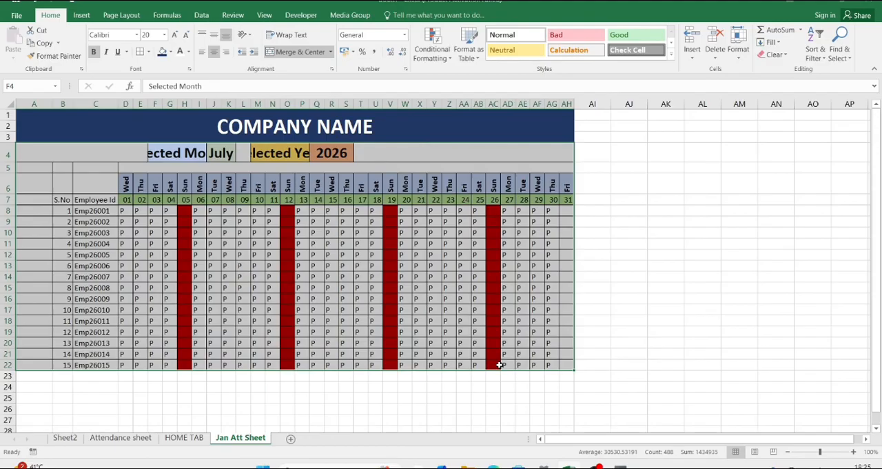
click(177, 153)
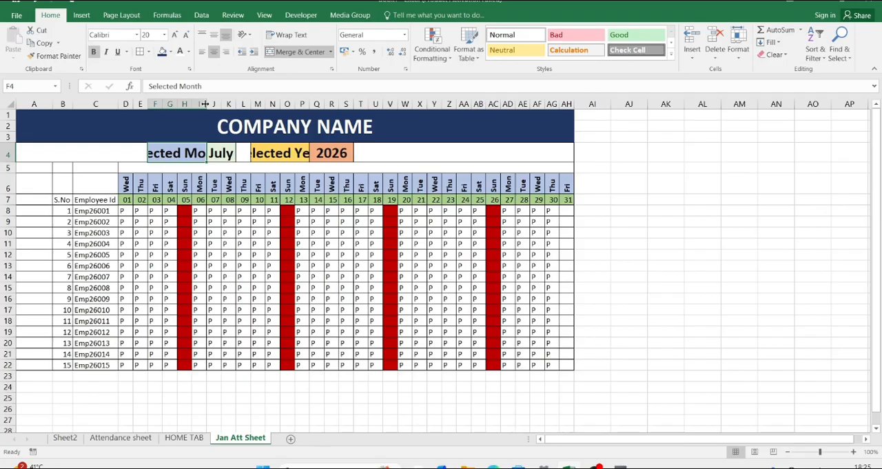
drag(205, 104, 293, 103)
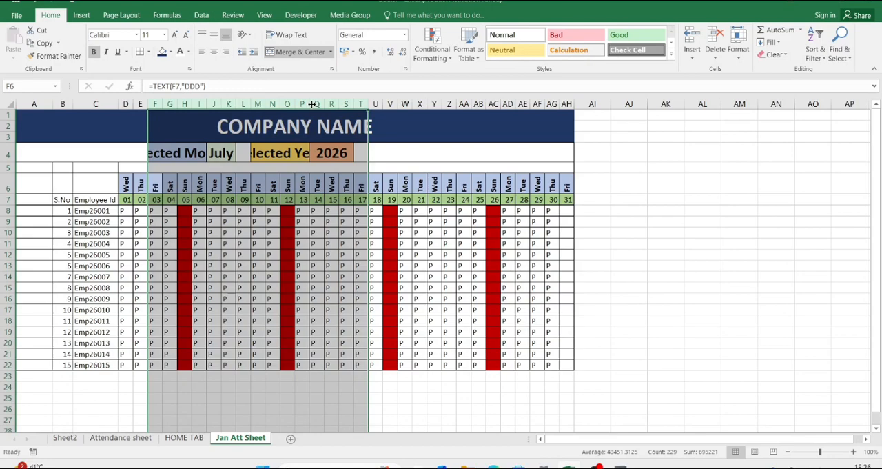
click(180, 153)
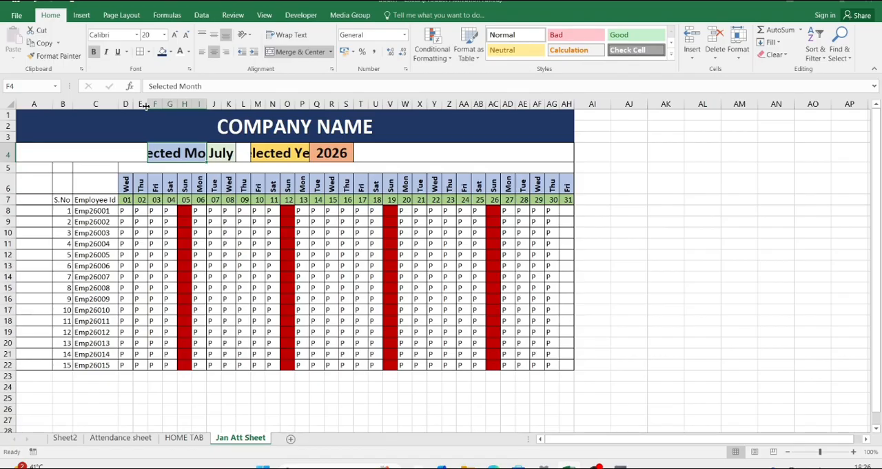
Step: Merge and center the Selected Month label across A4:I4 and the month cell across J4:L4
drag(129, 153, 166, 153)
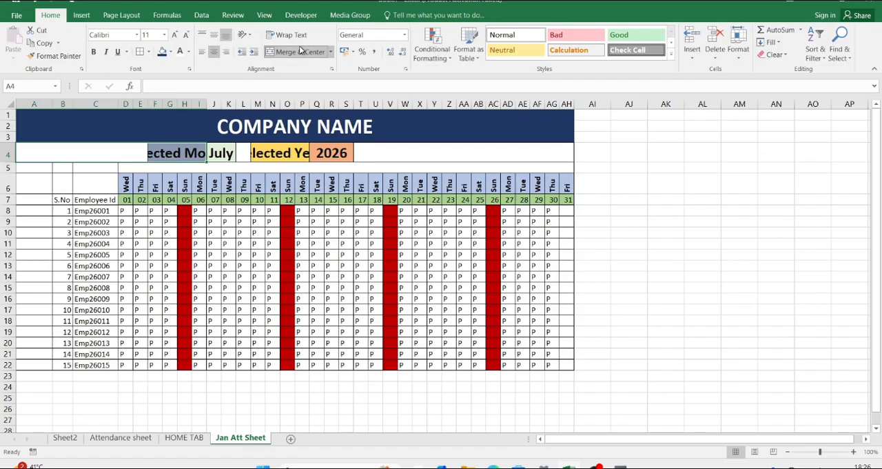
click(300, 51)
key(Right)
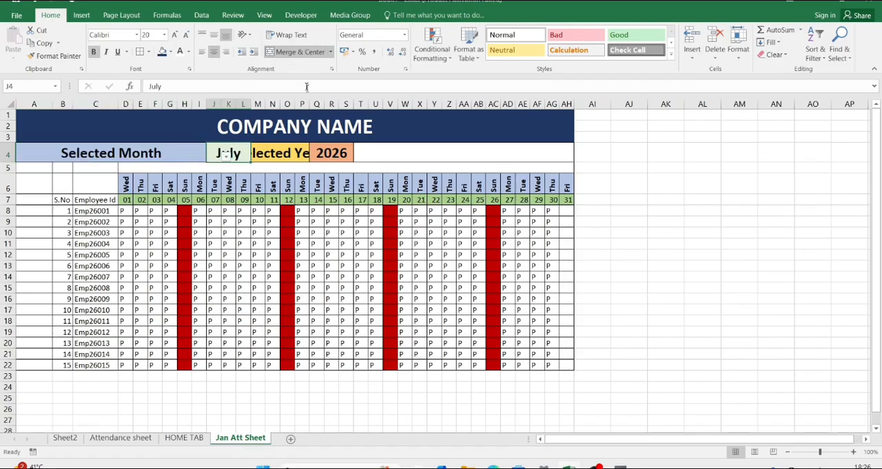
key(Right)
key(Right)
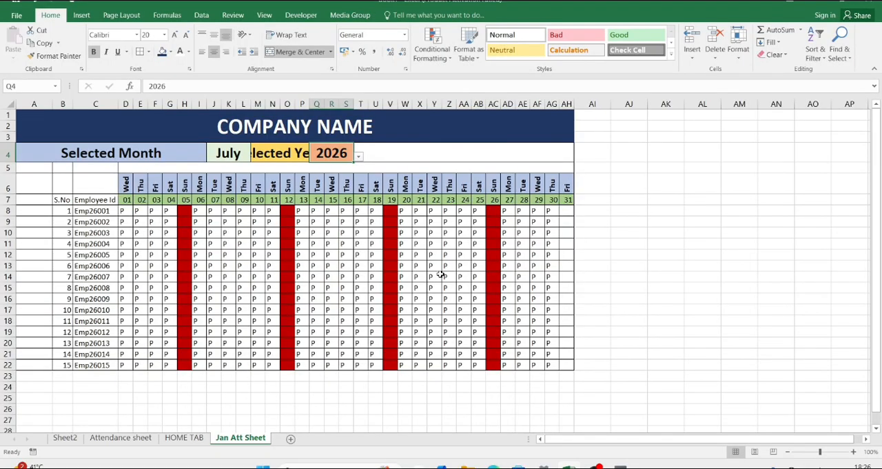
Step: Shorten the year label in M4 to Select Year
click(283, 154)
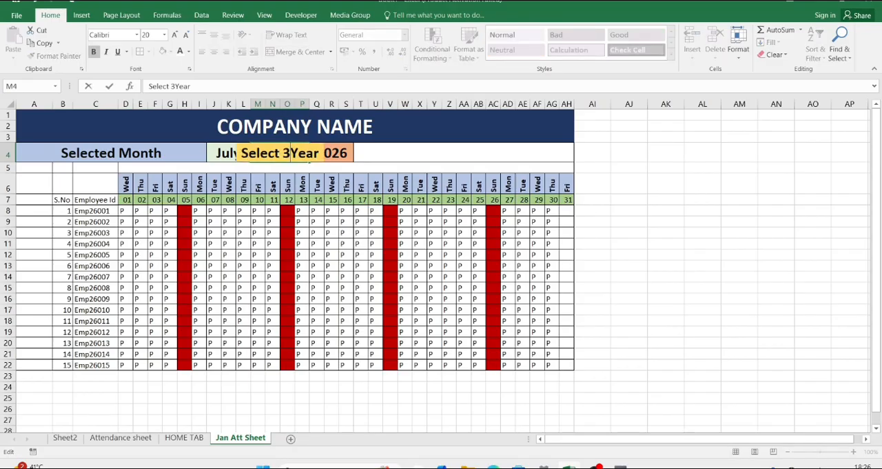
key(Escape)
key(Down)
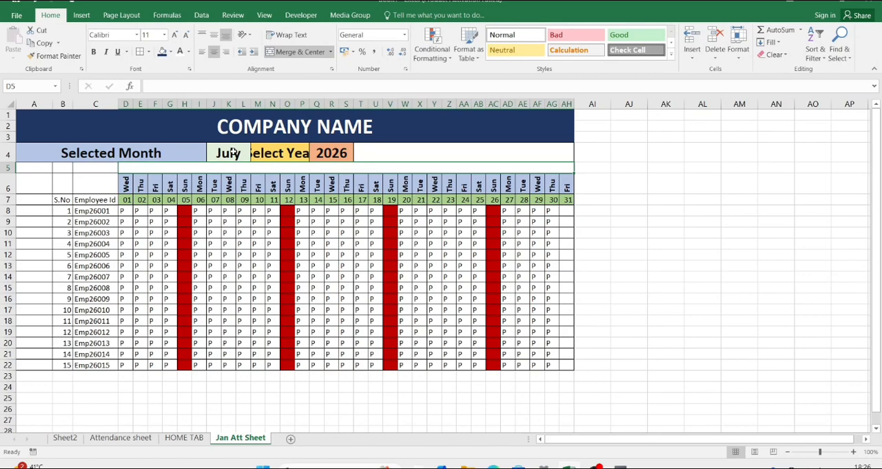
Step: Widen columns P, R and S so the year label and year value in row 4 fit
click(234, 152)
drag(365, 104, 347, 103)
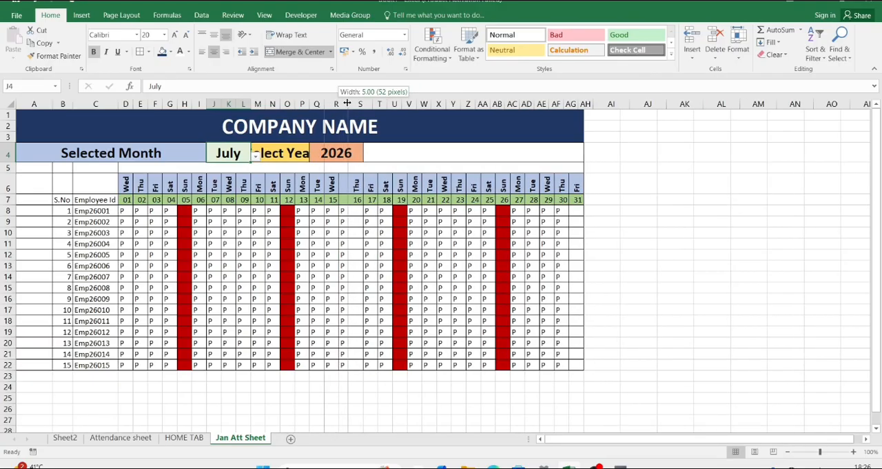
drag(347, 103, 326, 104)
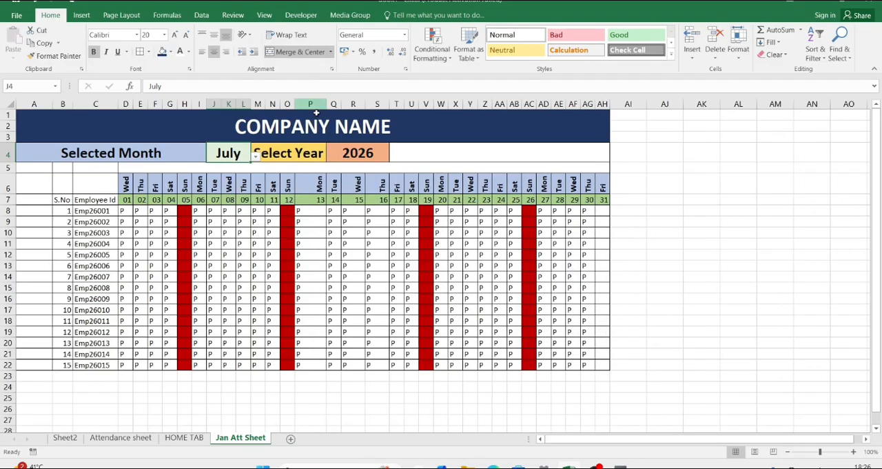
click(429, 150)
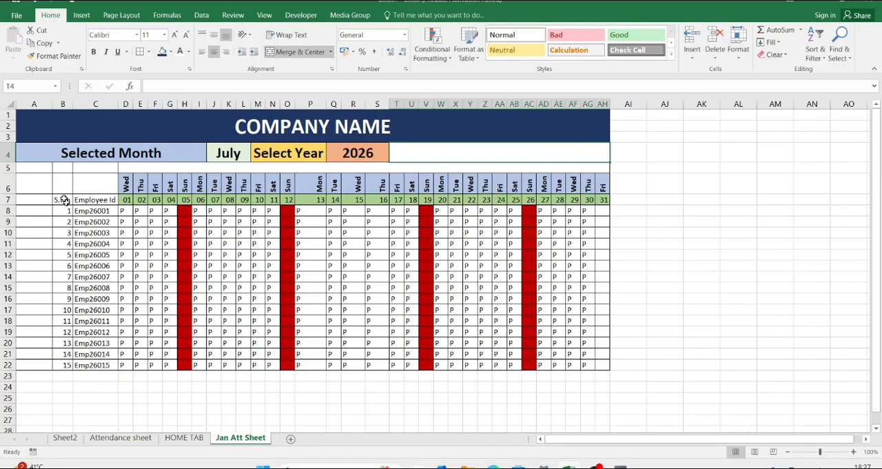
Step: Merge and center the blank cells A5:C6 above the S.No and Employee Id headers
drag(35, 168, 97, 186)
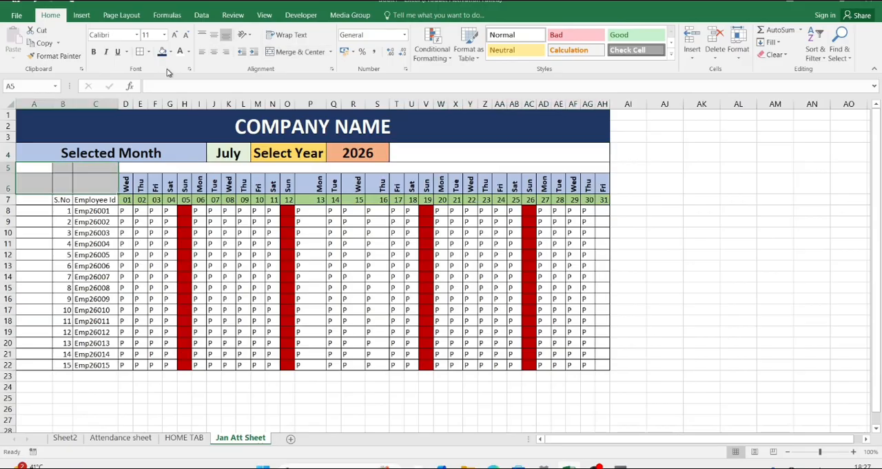
click(296, 52)
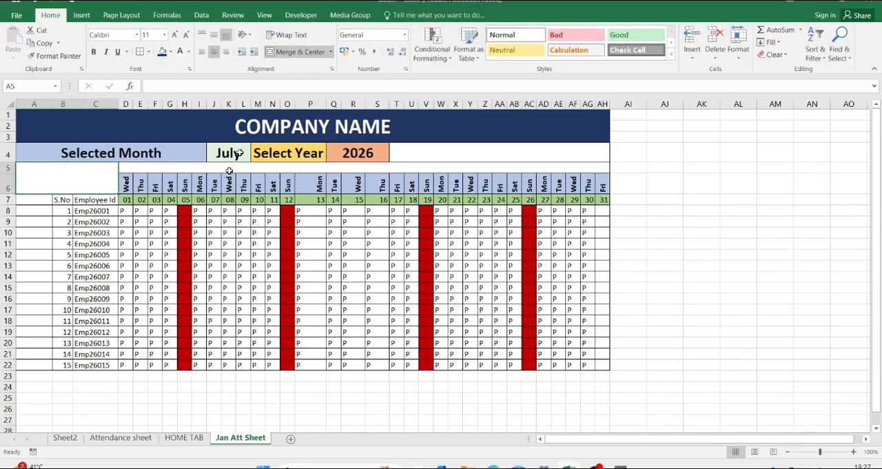
click(628, 254)
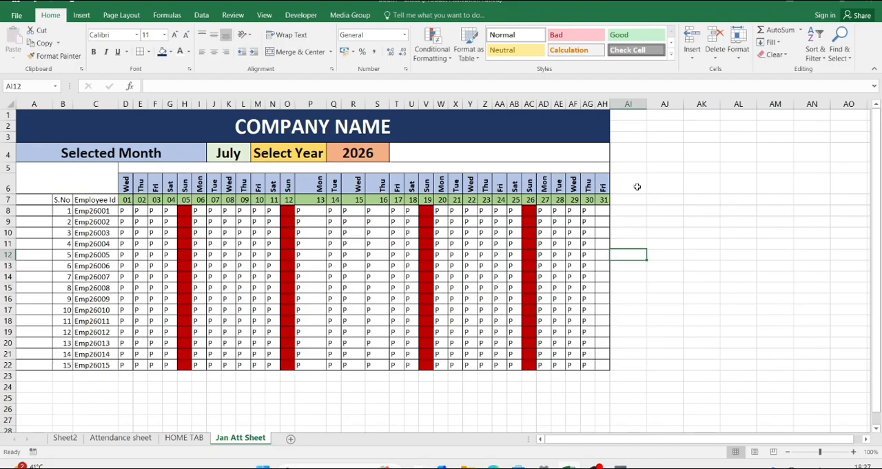
Step: Enter the summary header PRESENT DAYS in AI6, beside the last date column
click(637, 187)
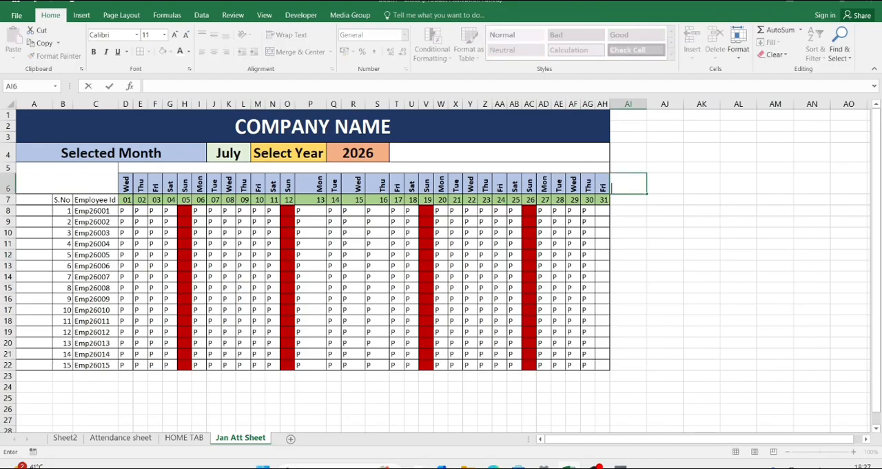
text(pRESE)
key(BackSpace)
key(BackSpace)
key(BackSpace)
key(BackSpace)
key(BackSpace)
text(PRESENT DAYS)
key(Tab)
Step: Enter the summary header ABSENDT DAYS in AJ6
text(a)
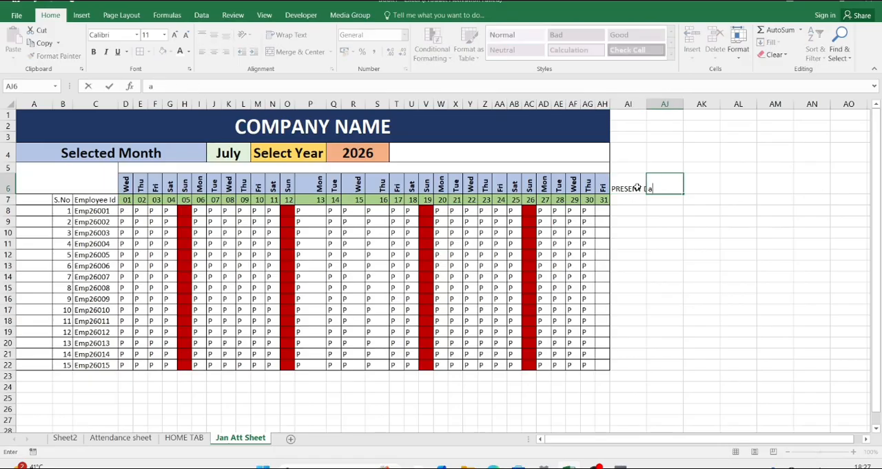
key(BackSpace)
text(ABSENDT DAYS)
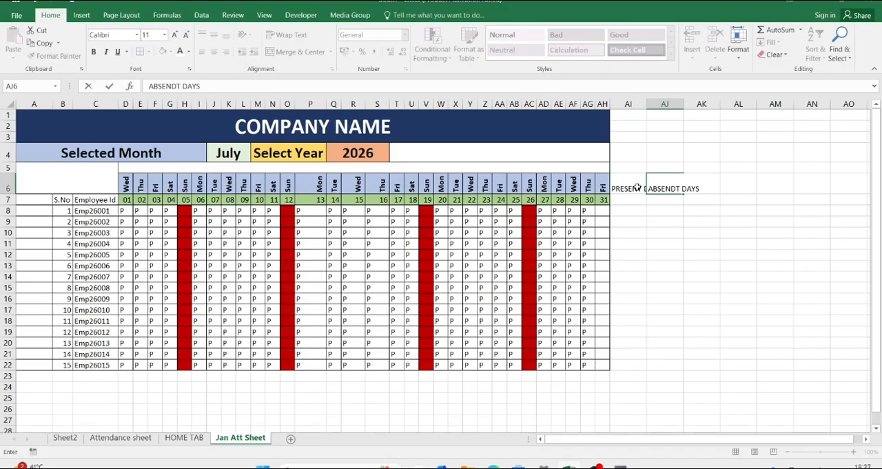
key(Tab)
Step: Enter the summary headers LEAVE in AK6 and HALF DAYS in AL6
text(LEAVE)
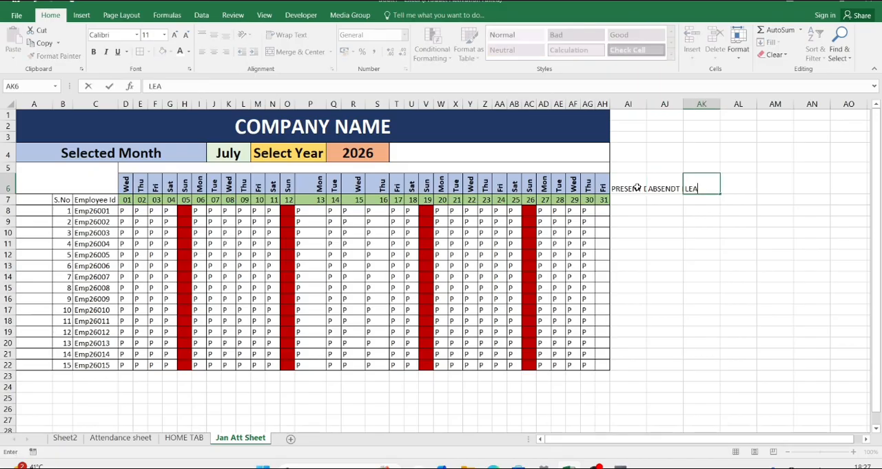
key(Tab)
text(H)
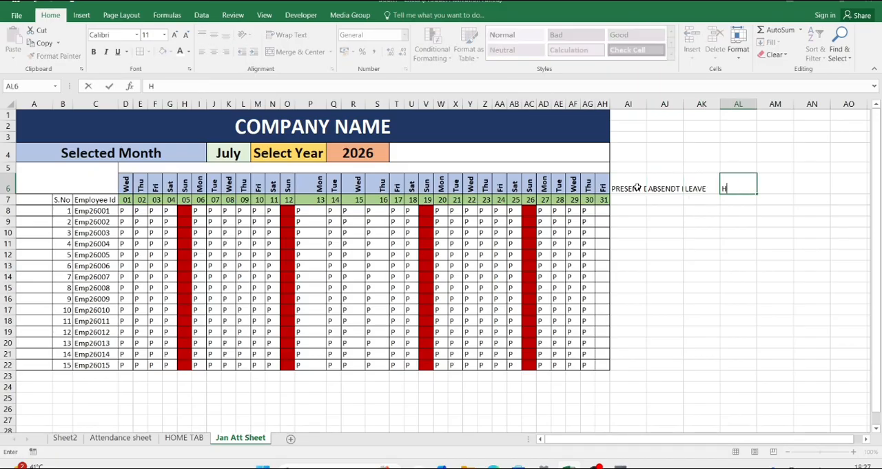
text(ALF DAYS)
key(Tab)
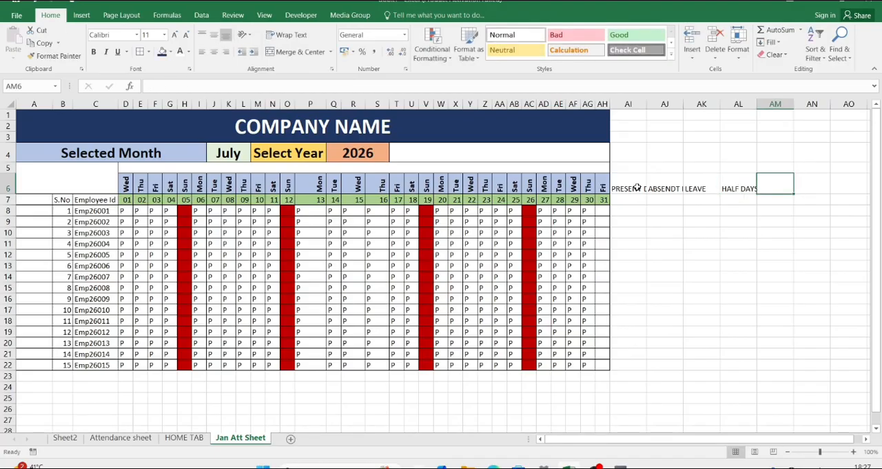
Step: Auto-fit columns AI:AL and format the headers in AI6:AL6 as bold white text on a dark blue fill
drag(647, 105, 748, 102)
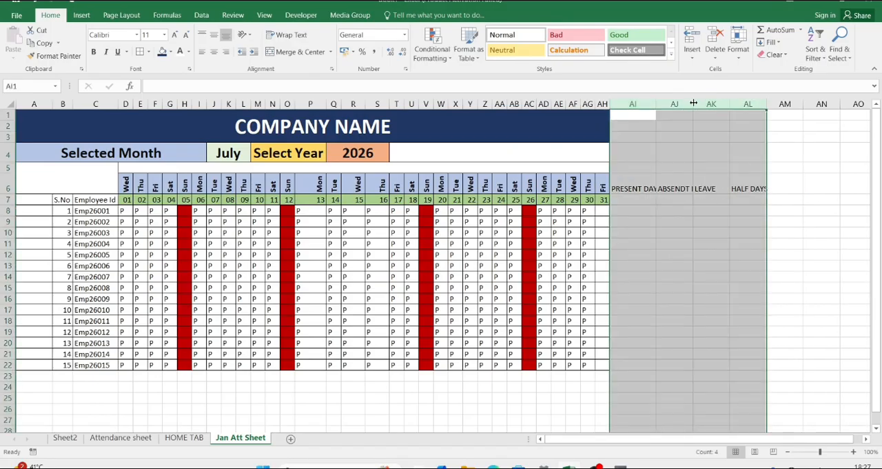
double_click(694, 103)
click(641, 181)
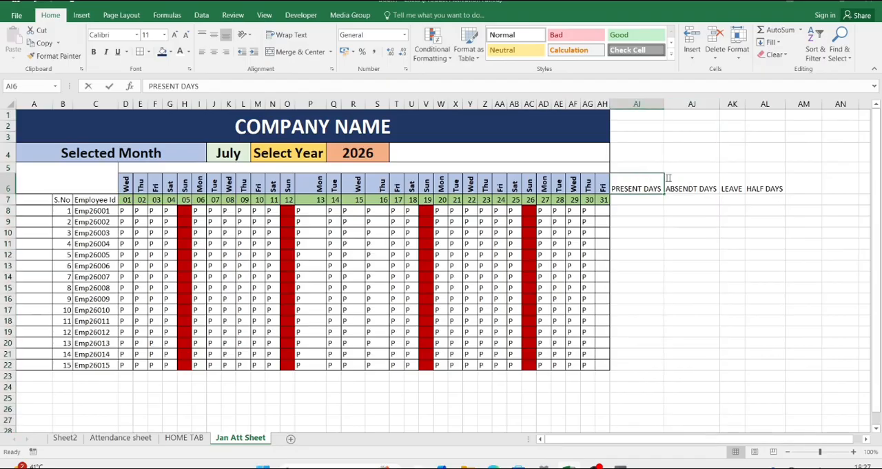
key(F2)
drag(645, 188, 760, 191)
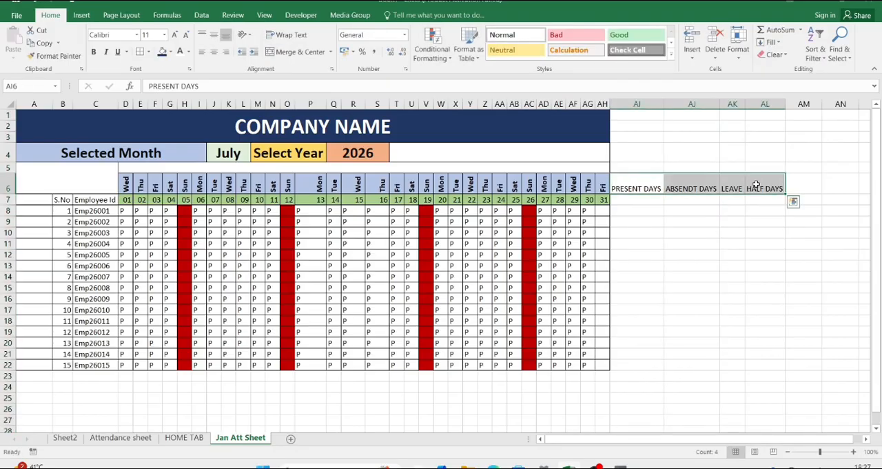
click(162, 53)
click(179, 52)
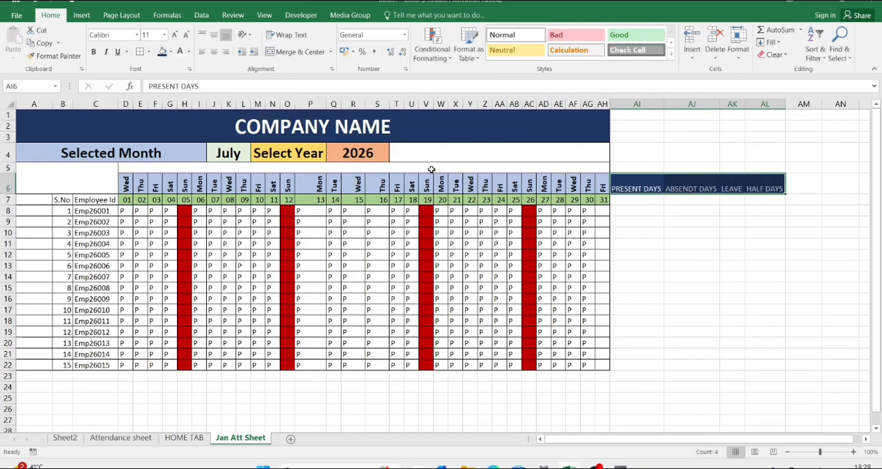
Step: Enter =COUNTIF(D8:AG8,"p") in AI8 to count the first employee's present days
click(637, 203)
click(635, 212)
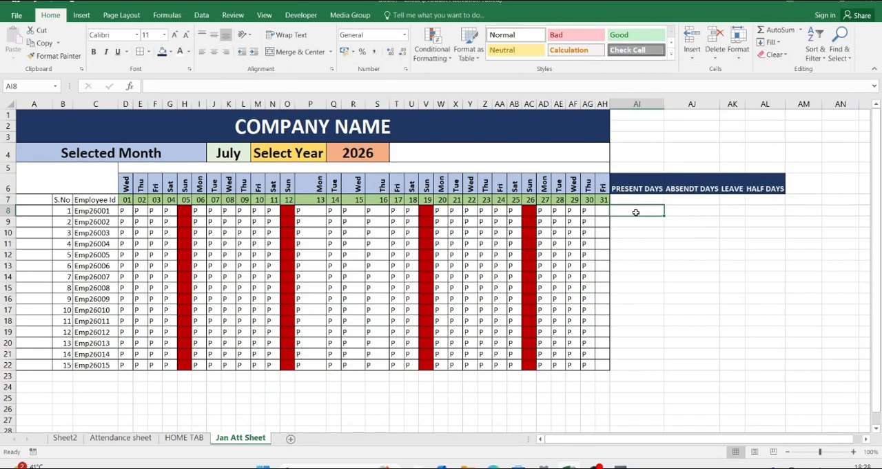
text(=COUNT)
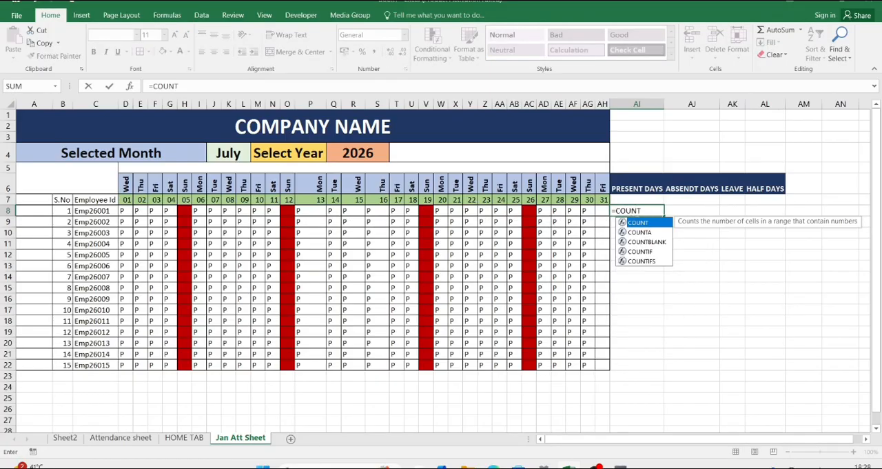
text(IF()
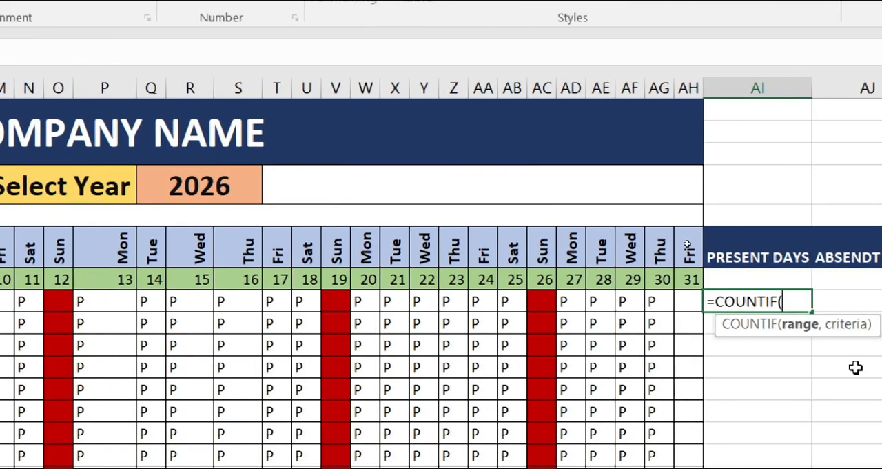
text(d)
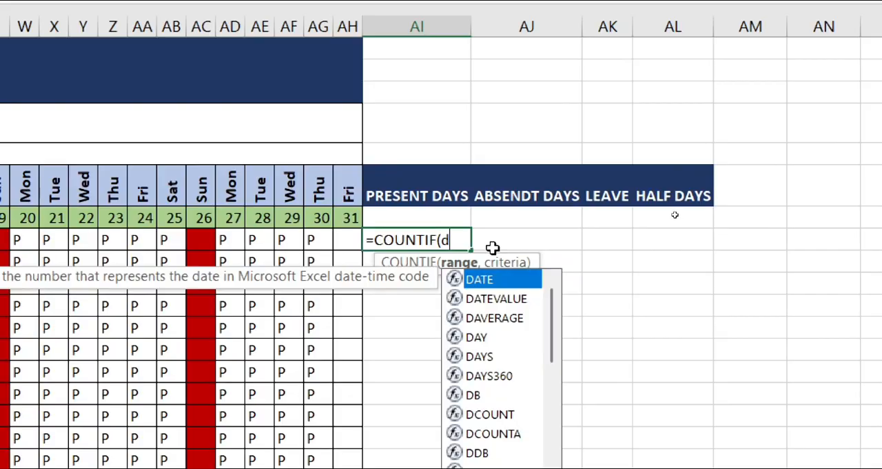
text(8)
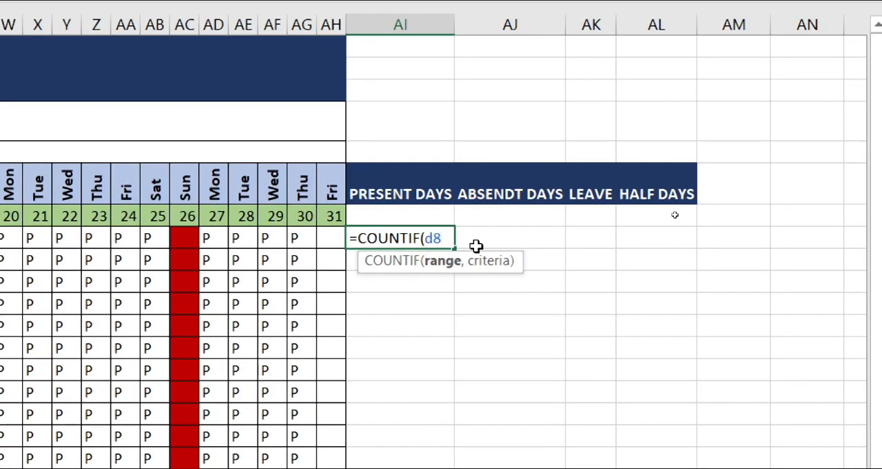
text(:ag)
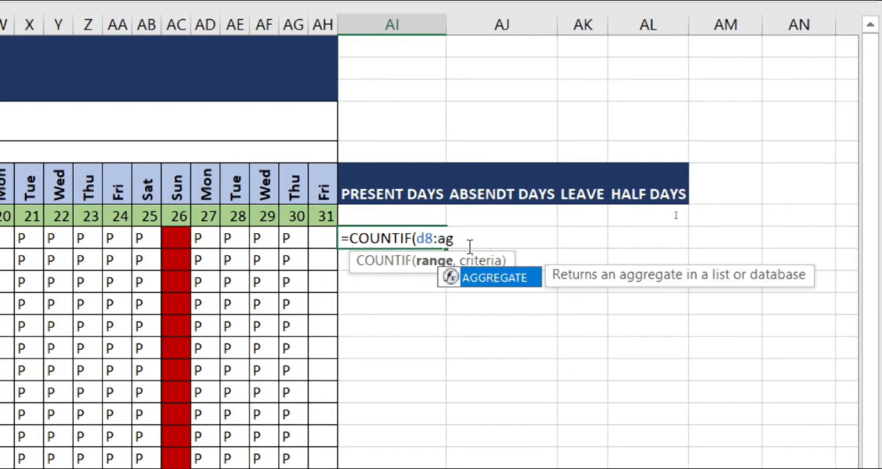
text(8)
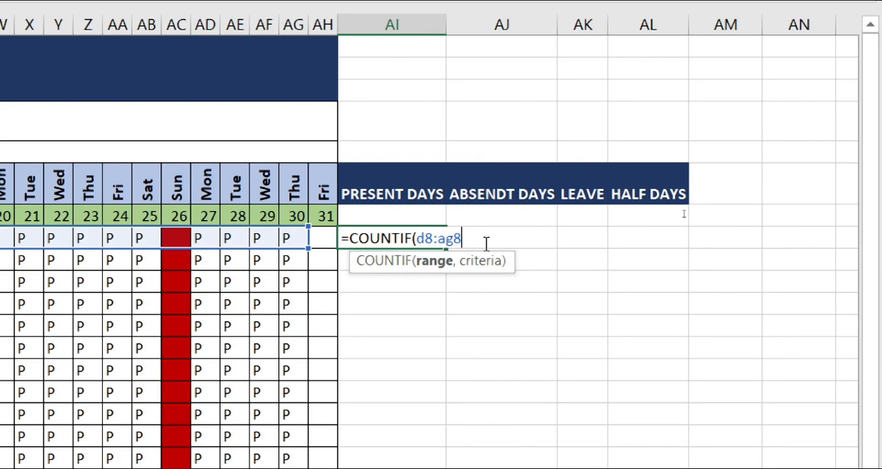
text(,")
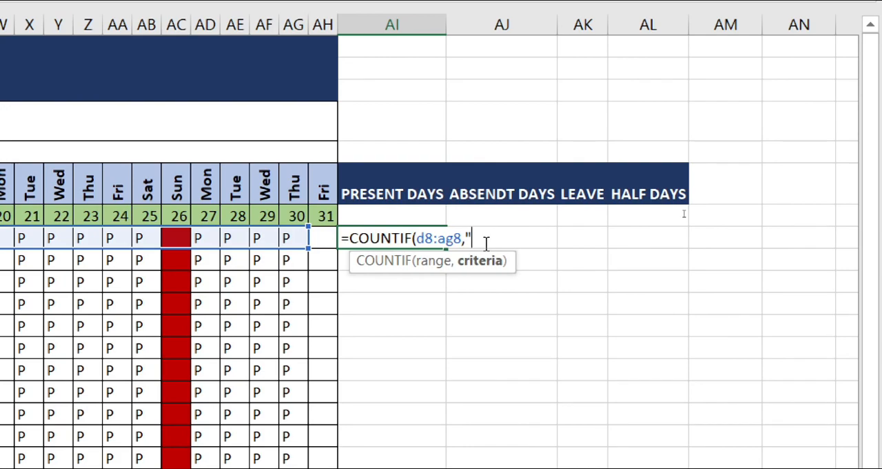
text(p"))
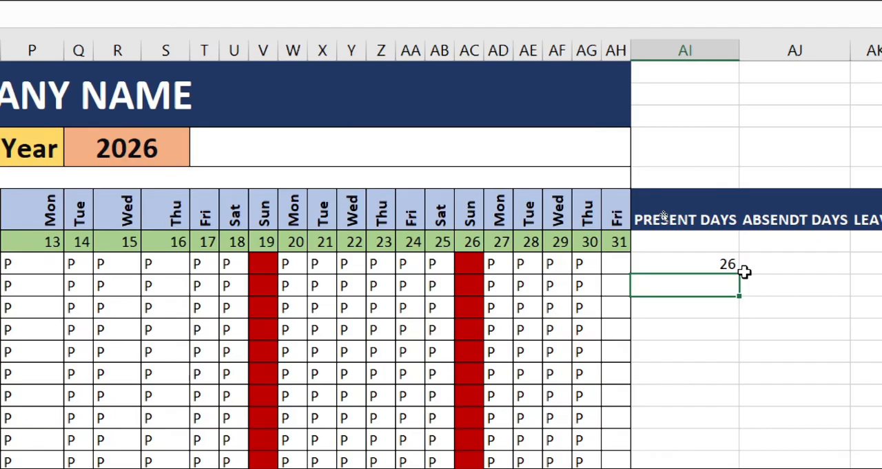
Step: Lock the row references in the AI8 formula so its range is D$8:AG$8
click(691, 259)
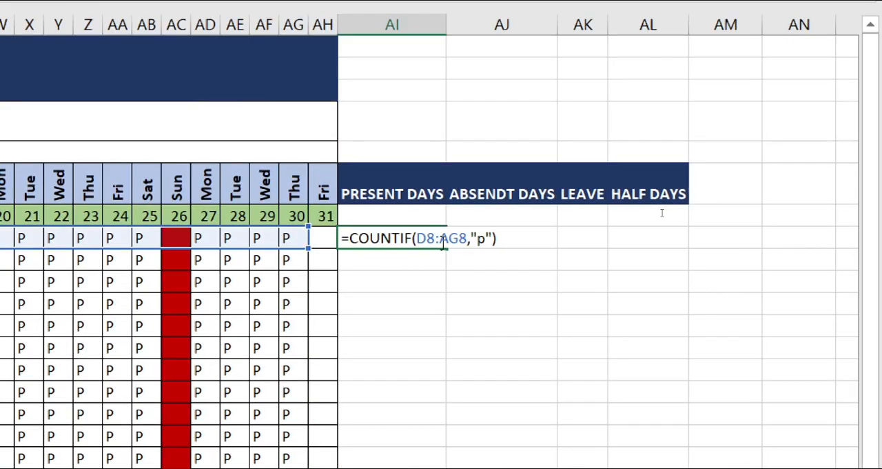
click(429, 237)
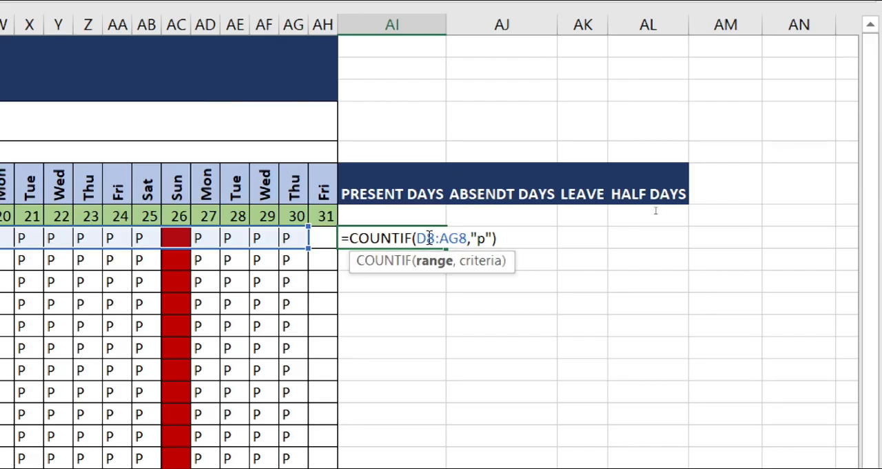
key(F4)
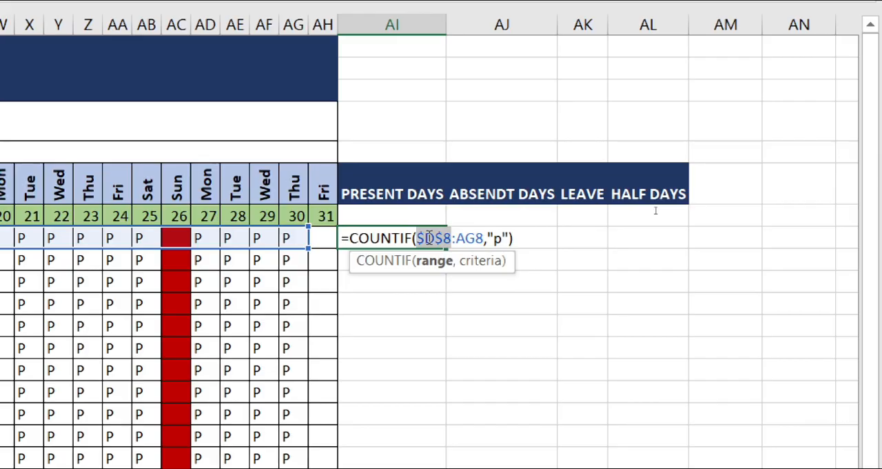
key(F4)
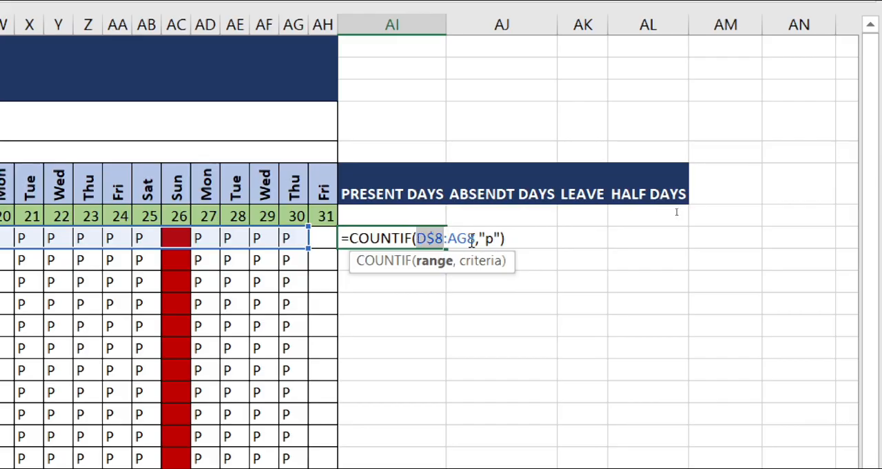
click(472, 240)
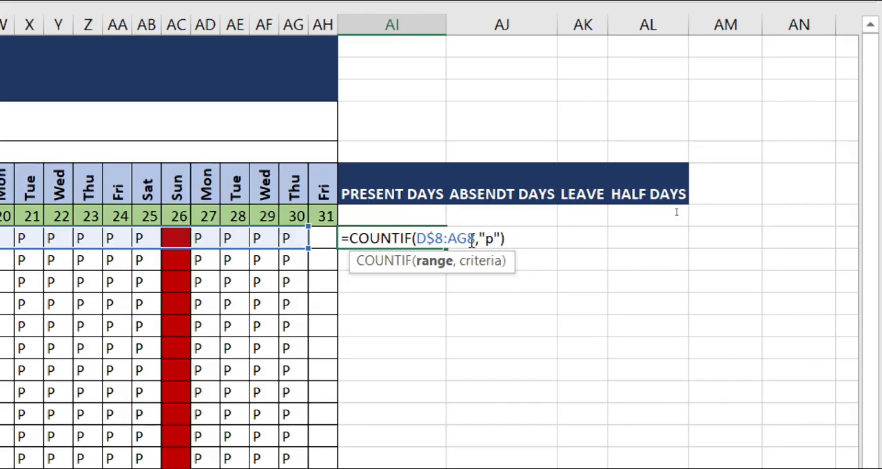
key(F4)
key(F4)
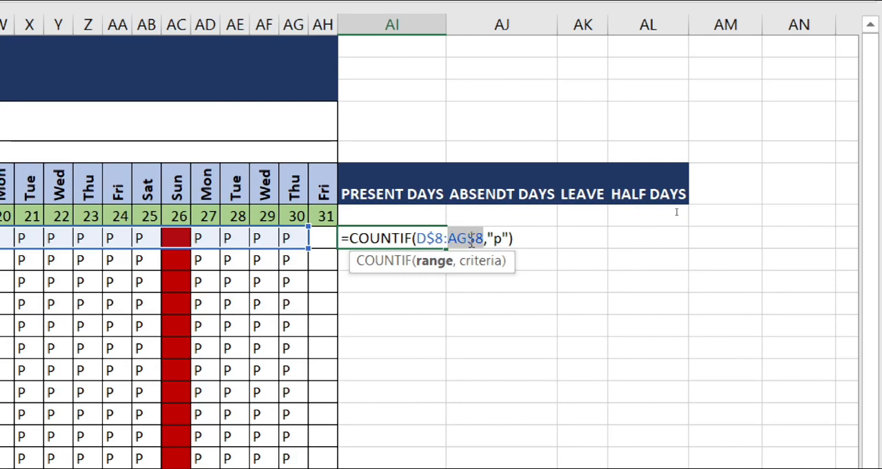
click(513, 238)
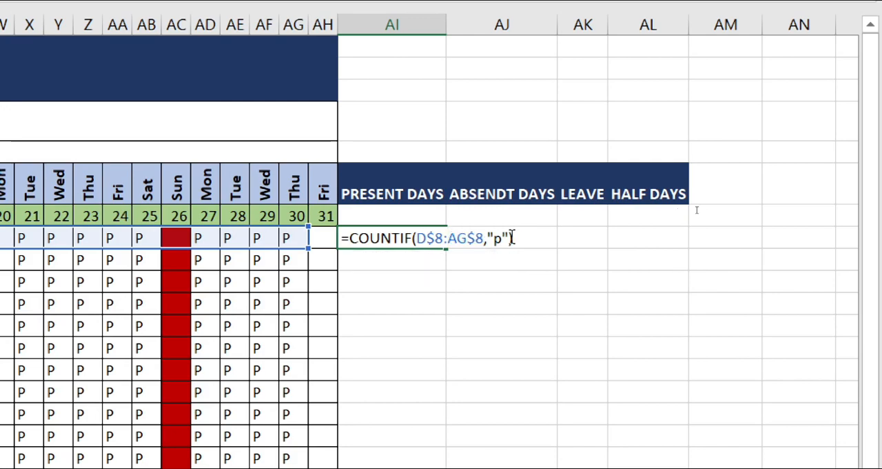
key(Return)
key(Up)
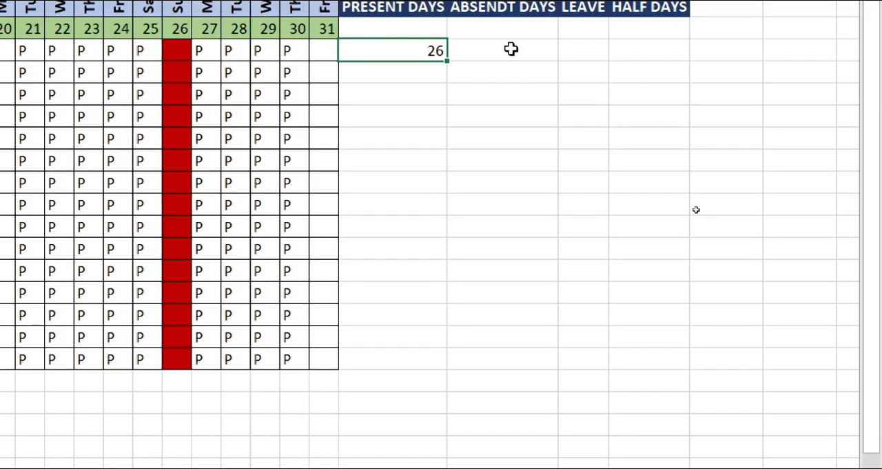
Step: Fill the COUNTIF formula from AI8 across into AJ8
shift+click(511, 48)
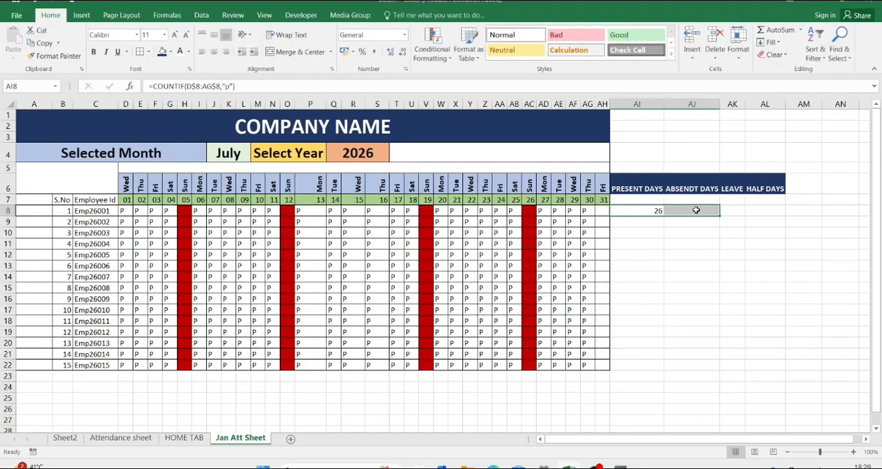
key(ctrl+r)
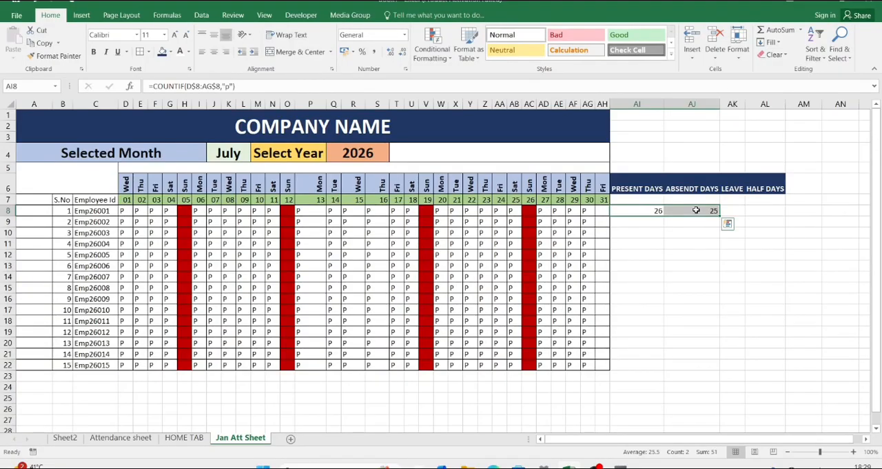
click(703, 210)
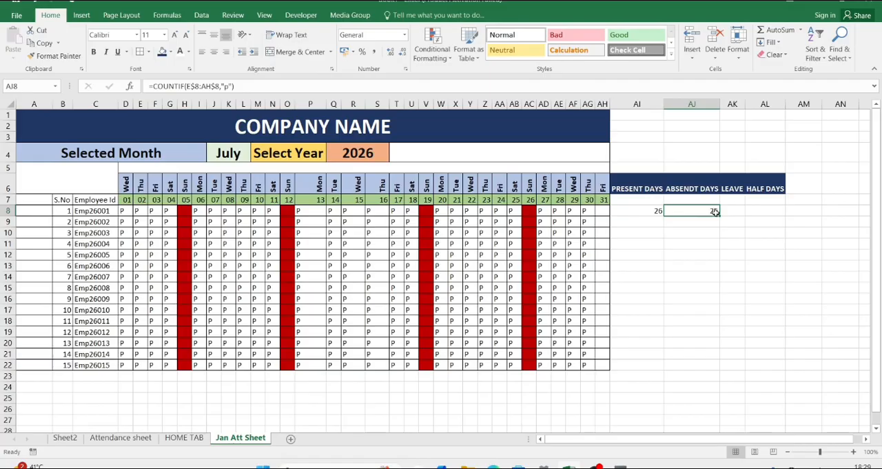
Step: Try to edit the criterion of the COUNTIF formula in AJ8, accepting the suggested formula correction
key(F2)
key(BackSpace)
key(BackSpace)
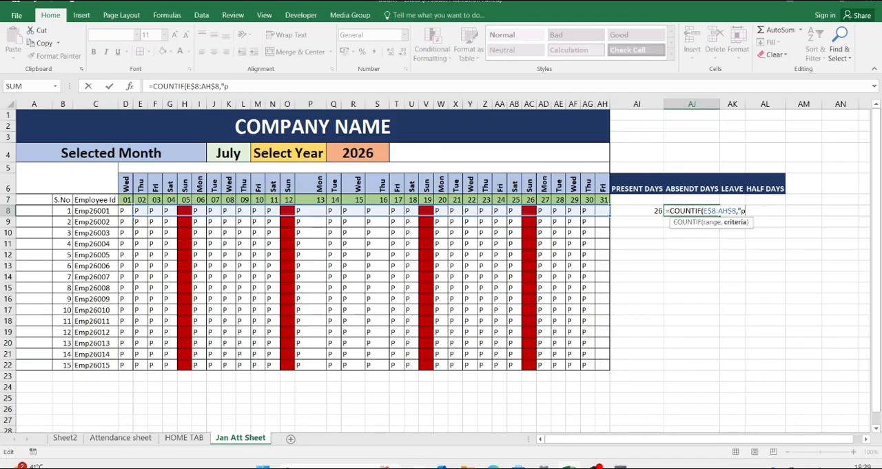
key(Return)
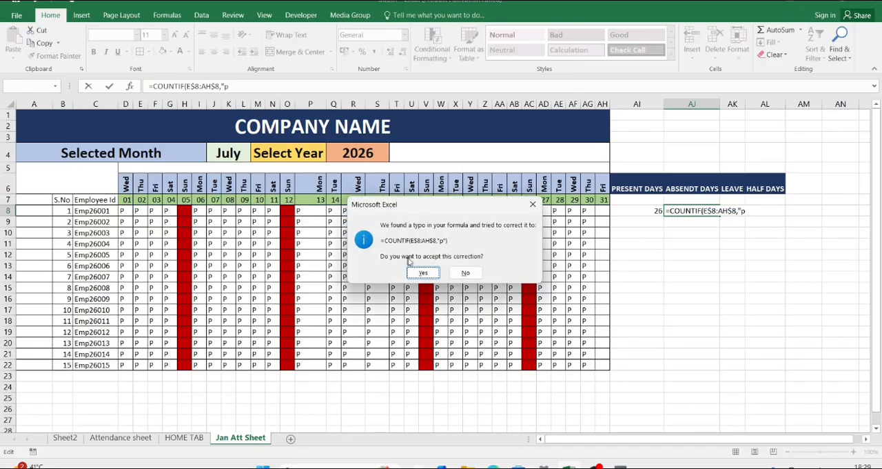
click(421, 272)
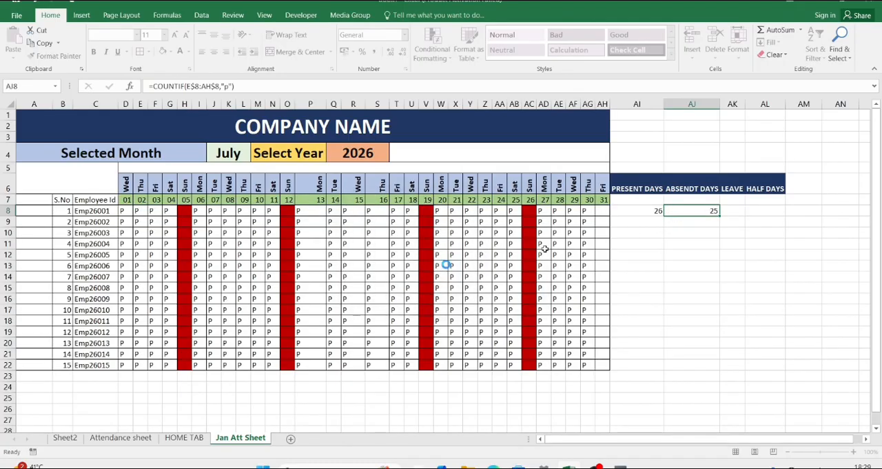
Step: Change the range in the AI8 COUNTIF formula to $D8:$AG8, locking only the column references
click(634, 208)
key(F2)
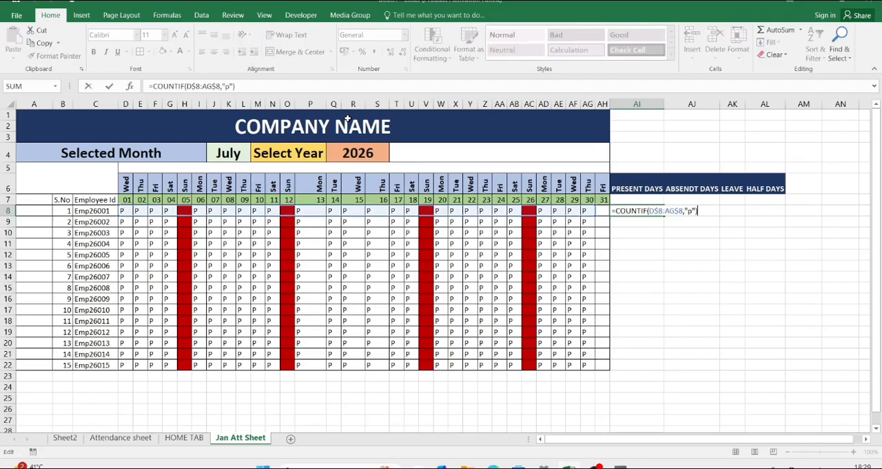
text(+)
key(BackSpace)
click(650, 210)
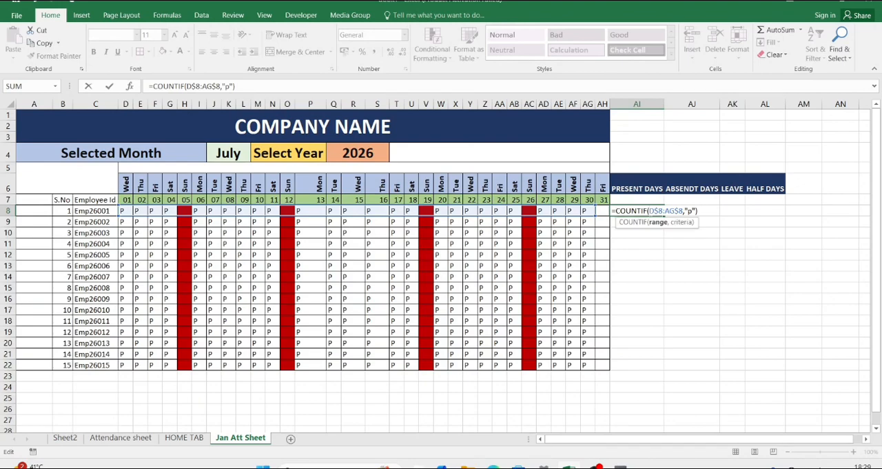
key(F4)
key(F4)
key(F4)
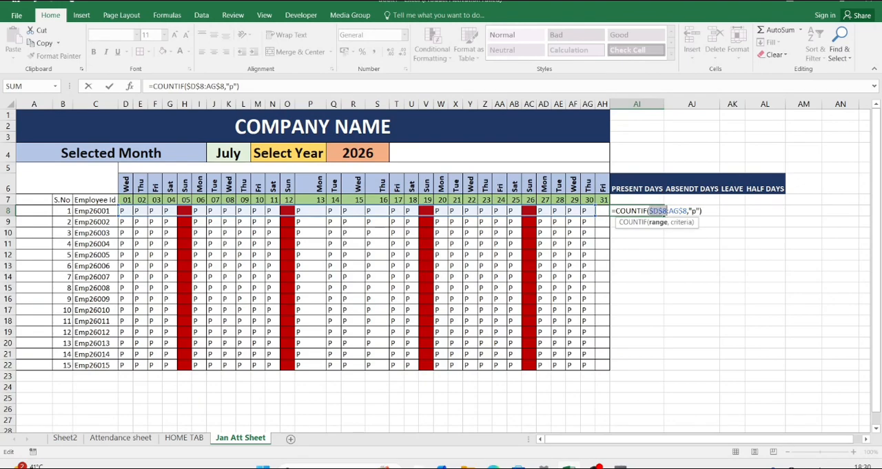
click(679, 211)
key(F4)
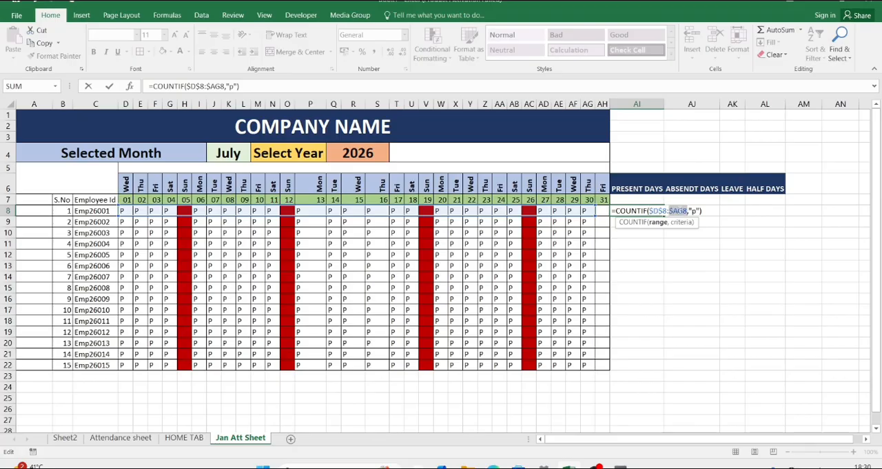
key(F4)
key(F4)
key(F4)
key(F4)
click(659, 210)
key(F4)
key(F4)
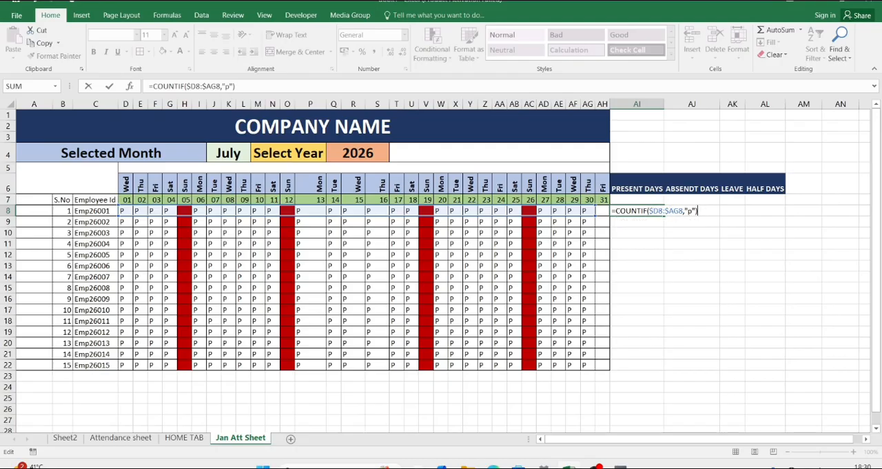
key(Return)
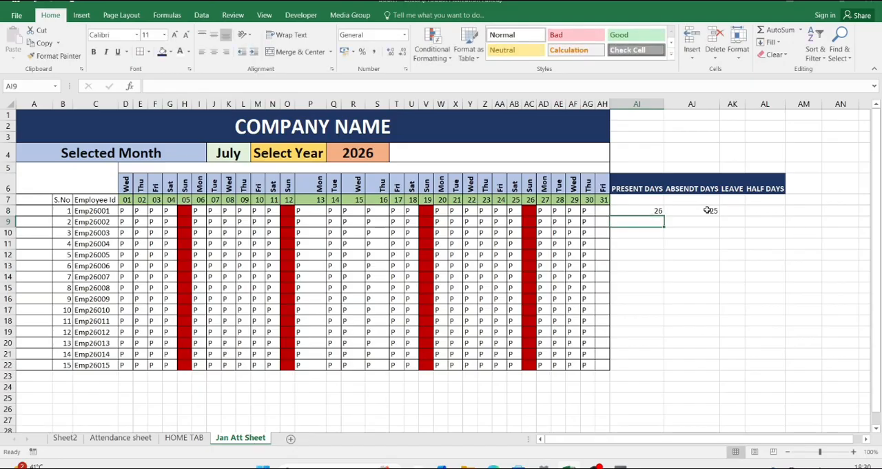
Step: Fill the COUNTIF formula from AI8 across to AL8
click(708, 210)
click(651, 209)
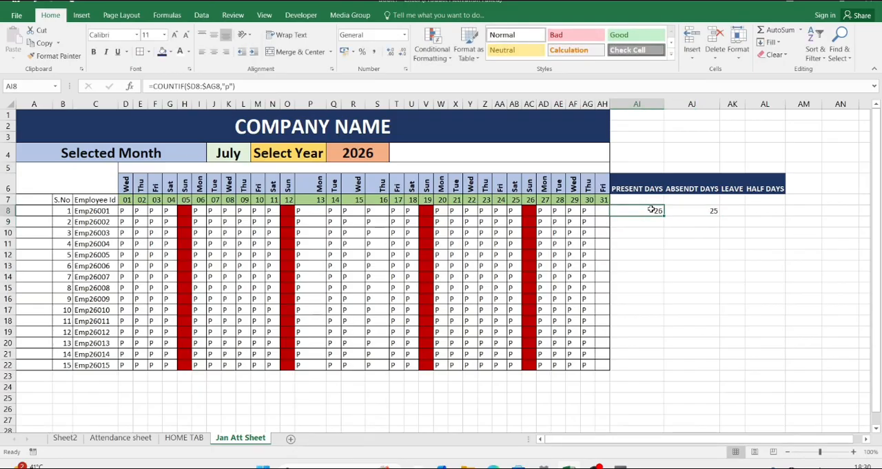
key(shift+Right)
key(shift+Right)
key(shift+Right)
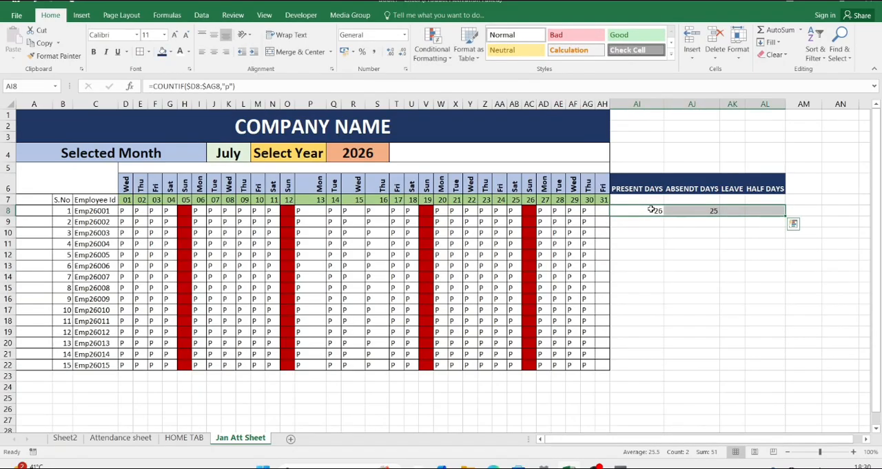
key(ctrl+r)
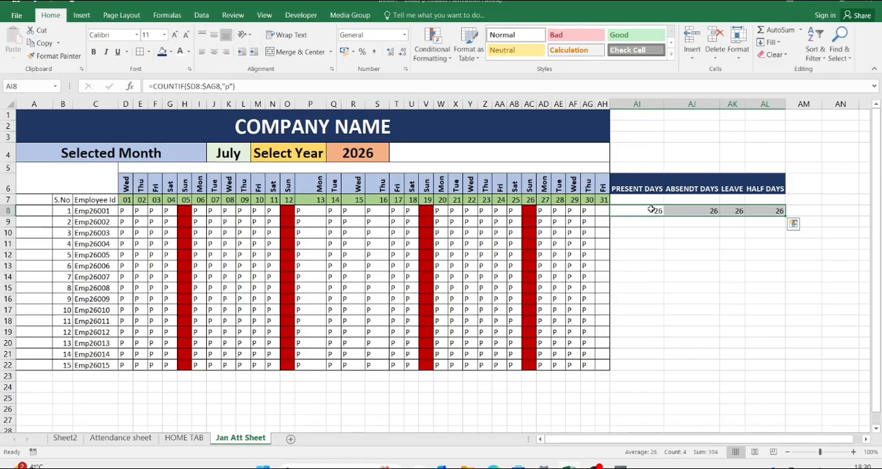
Step: Change the COUNTIF criterion in AJ8 to "a" to count the first employee's absent days
click(668, 210)
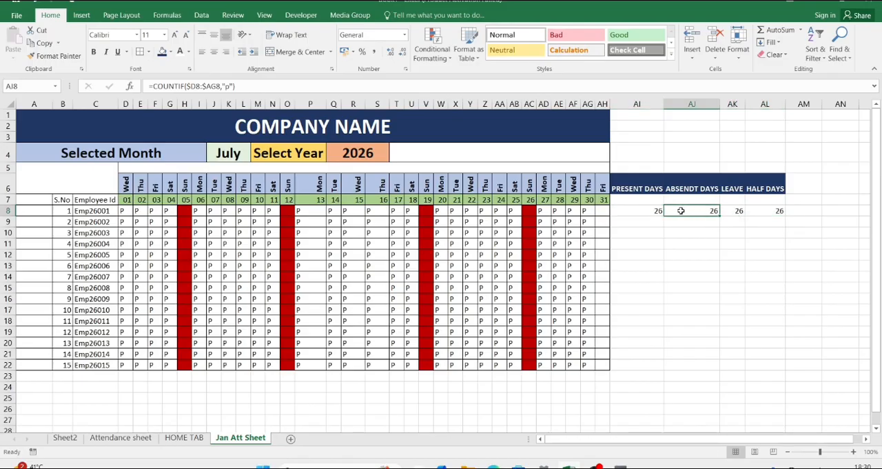
double_click(680, 210)
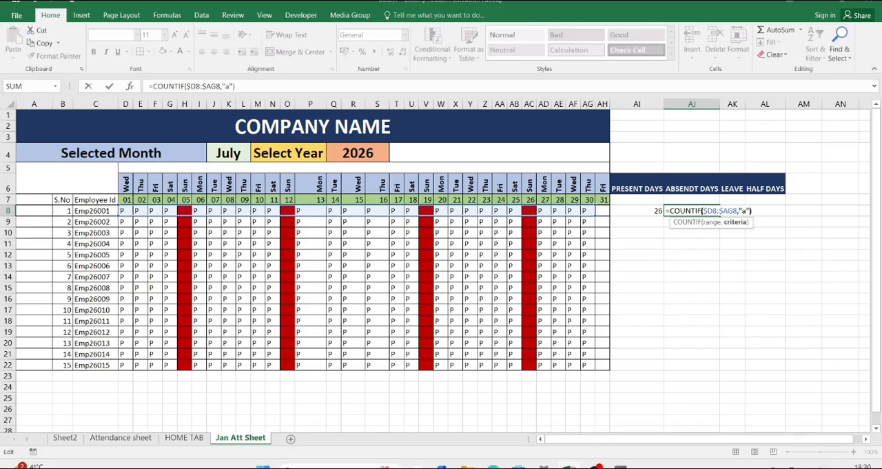
key(Return)
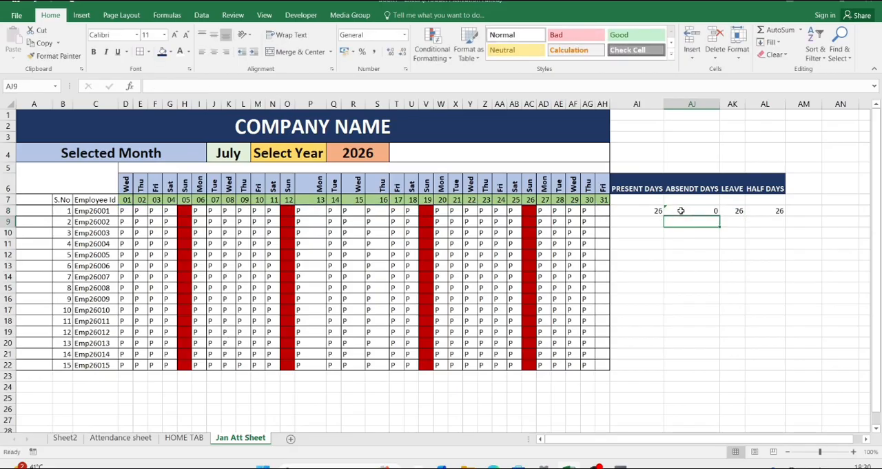
Step: Change the COUNTIF criterion in AK8 to "L" to count the first employee's leave days
click(733, 210)
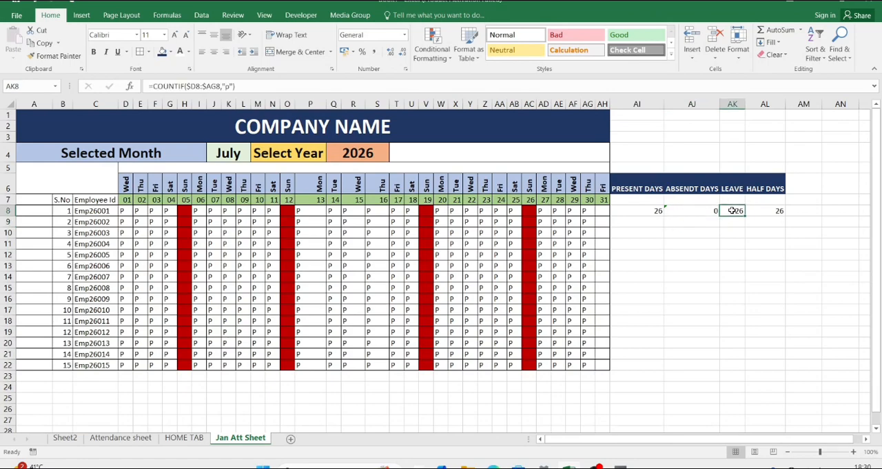
double_click(732, 210)
key(BackSpace)
key(BackSpace)
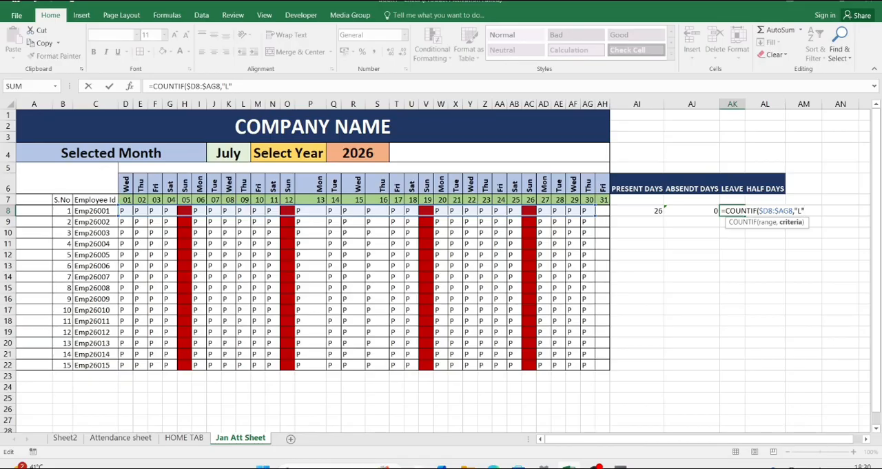
key(Return)
key(Return)
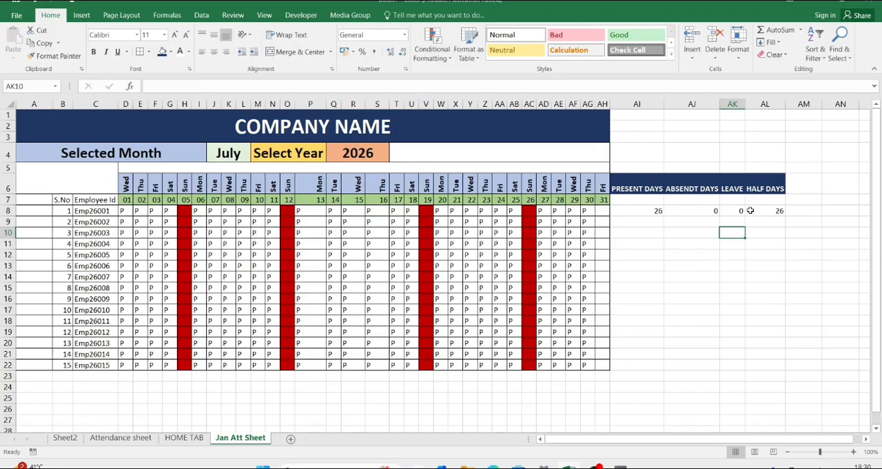
Step: Change the COUNTIF criterion in AL8 to "HD" to count the first employee's half days
click(757, 211)
double_click(757, 211)
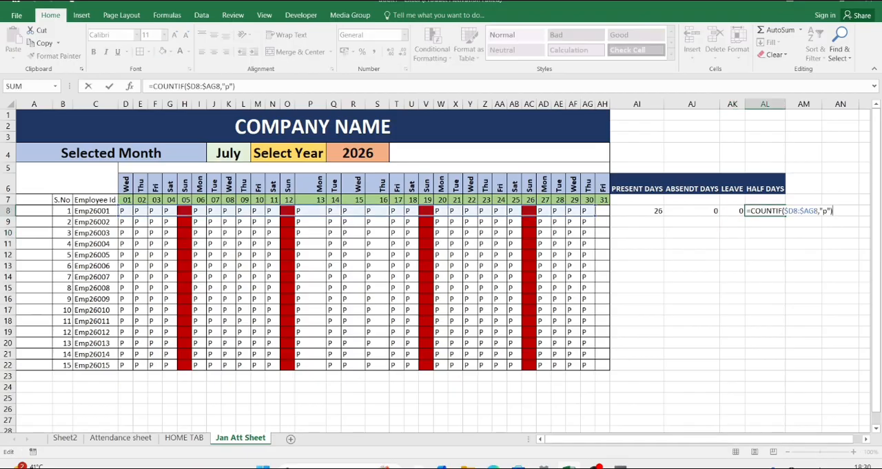
key(BackSpace)
key(BackSpace)
key(BackSpace)
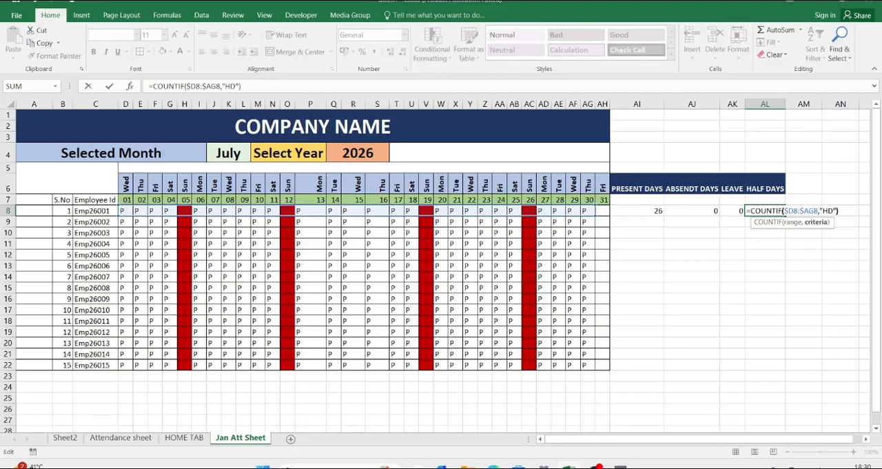
key(Return)
Step: Fill the four summary formulas in AI8:AL8 down to row 22 for all employees
click(655, 211)
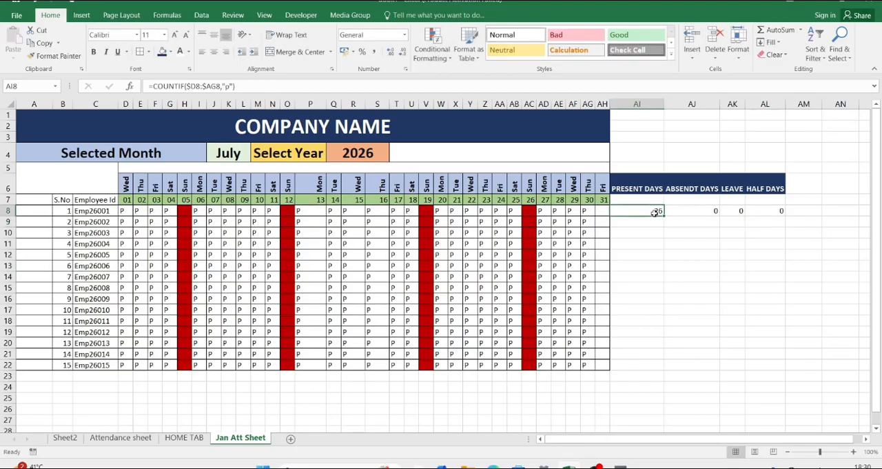
drag(655, 212, 783, 214)
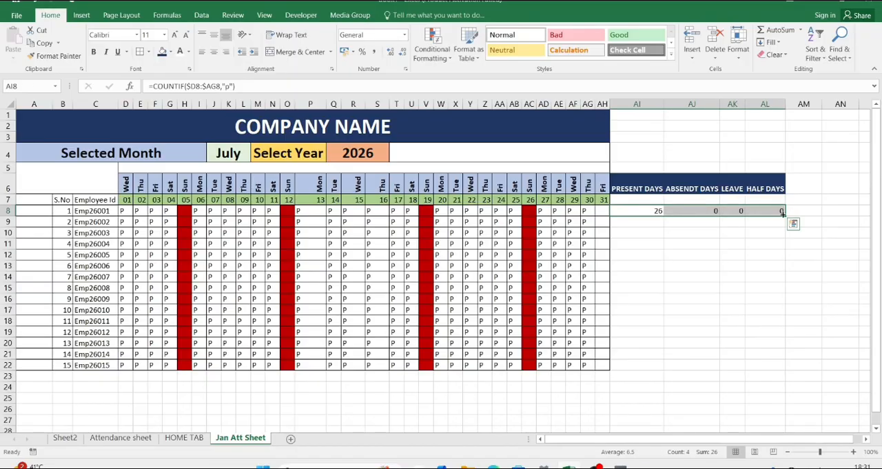
double_click(784, 216)
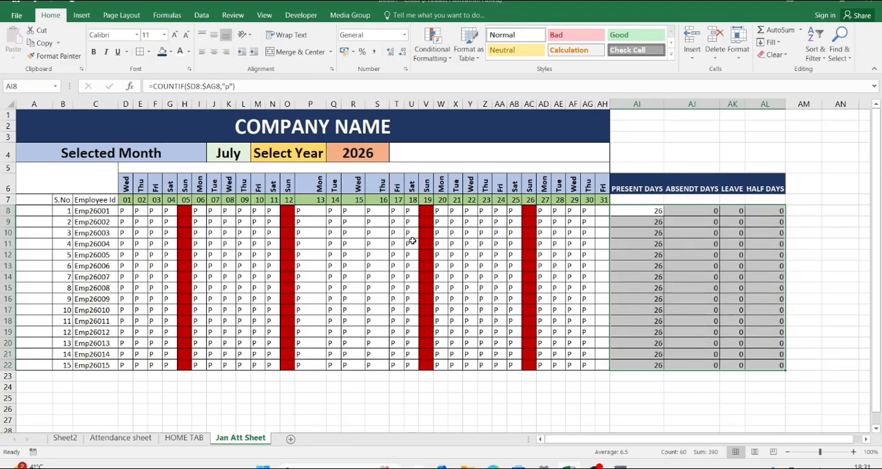
Step: Extend the merged and centred COMPANY NAME title across A1:AL3 so it spans the summary columns
click(605, 130)
drag(618, 125, 768, 122)
click(301, 54)
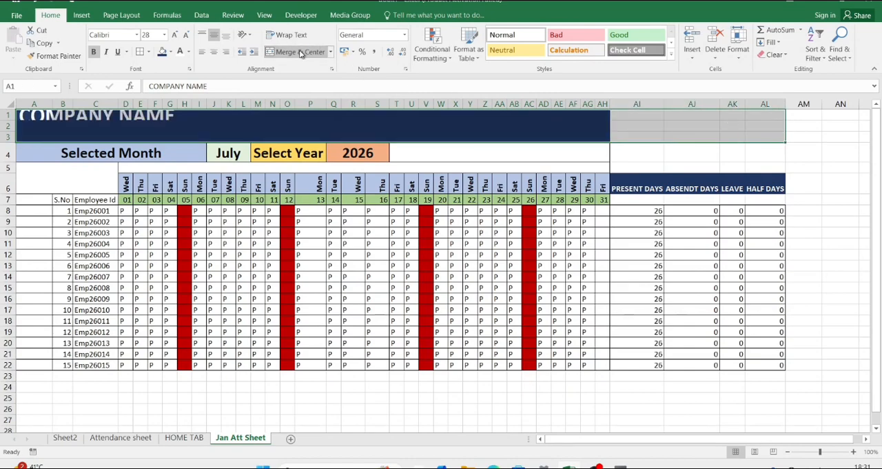
click(301, 54)
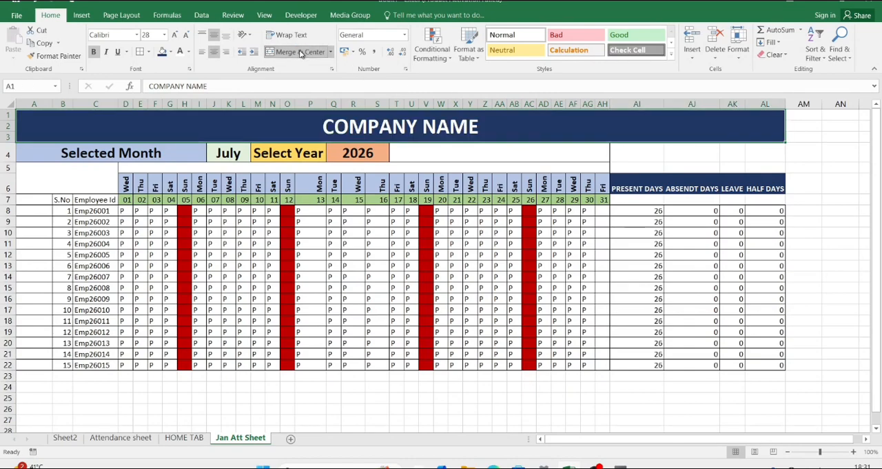
Step: Merge and centre the empty range T4:AL4 beside the selected year
click(452, 155)
drag(452, 155, 760, 152)
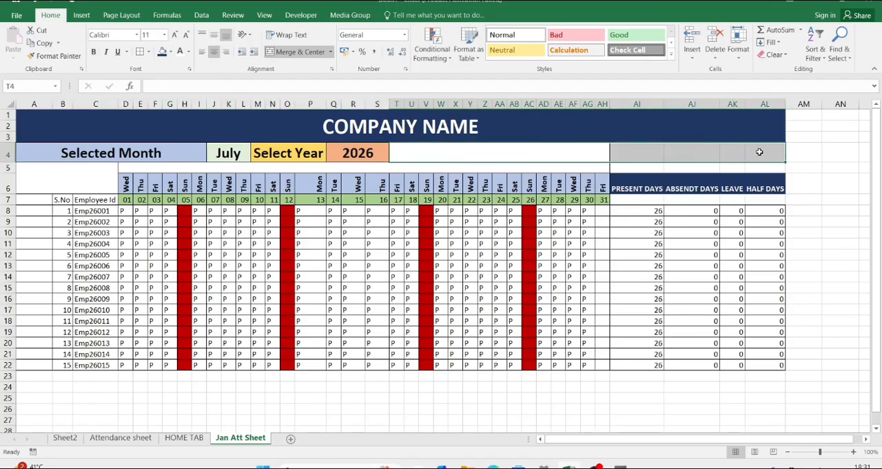
click(307, 52)
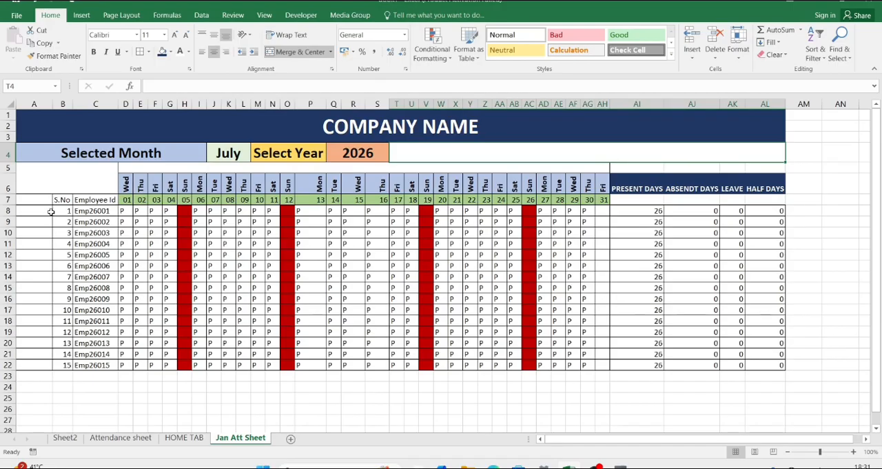
Step: Hide the gridlines on the Jan Att Sheet worksheet
click(45, 102)
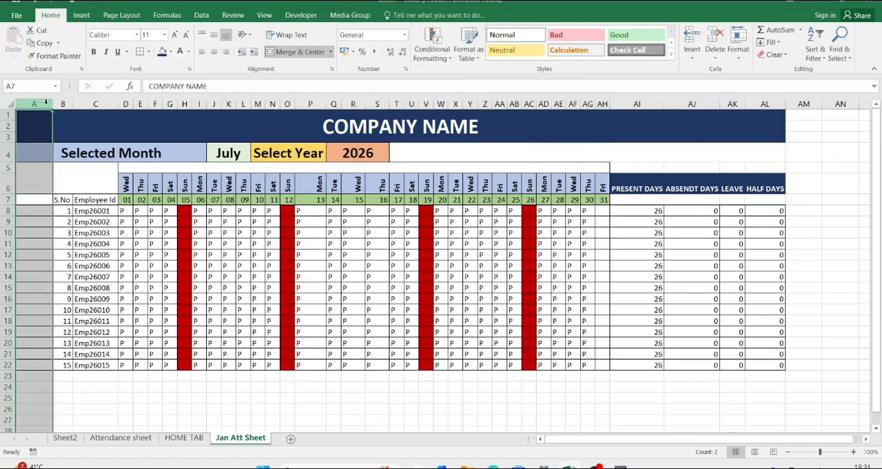
click(10, 103)
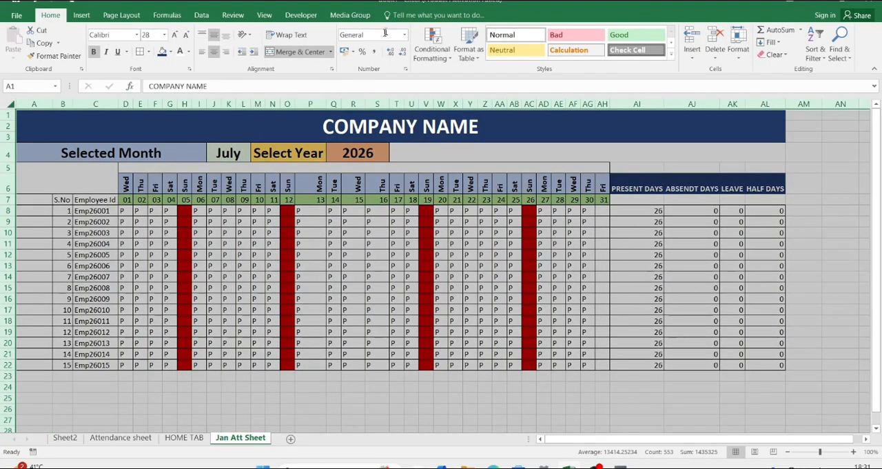
click(264, 15)
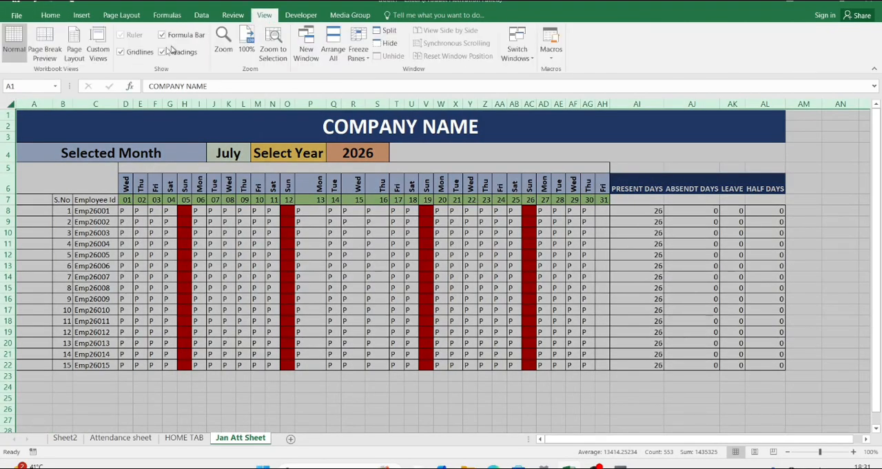
click(124, 54)
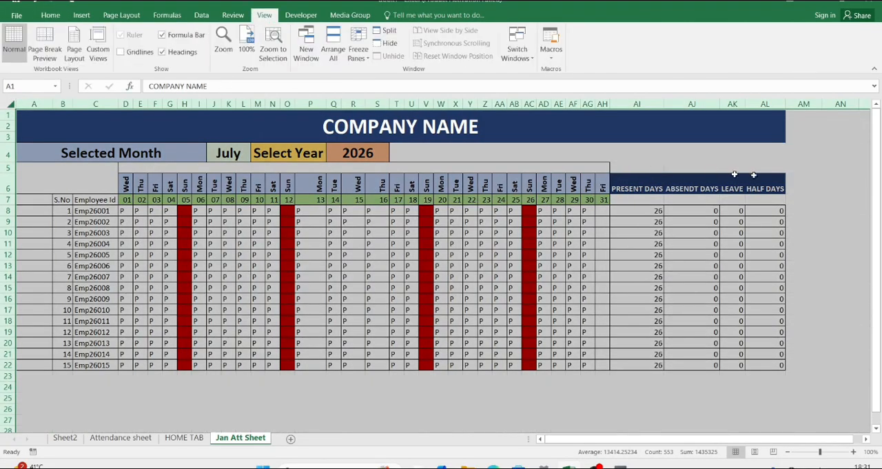
click(840, 168)
Step: Apply borders to all cells of the attendance table in A1:AL22
click(525, 152)
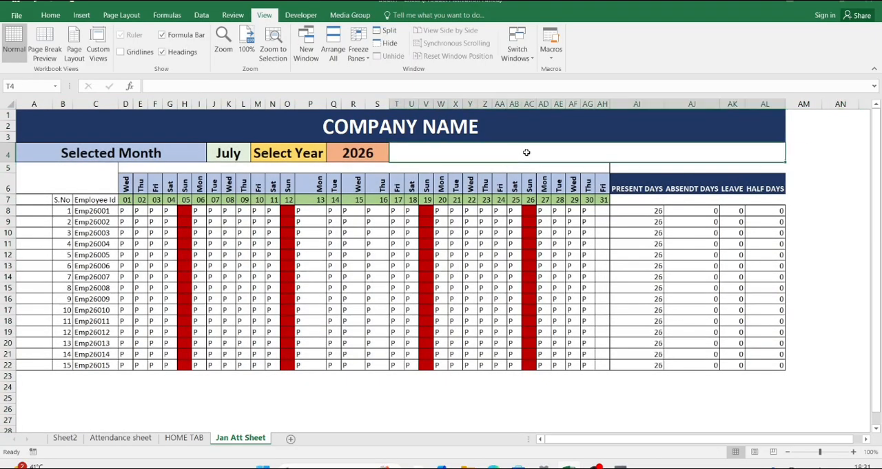
drag(94, 128, 236, 364)
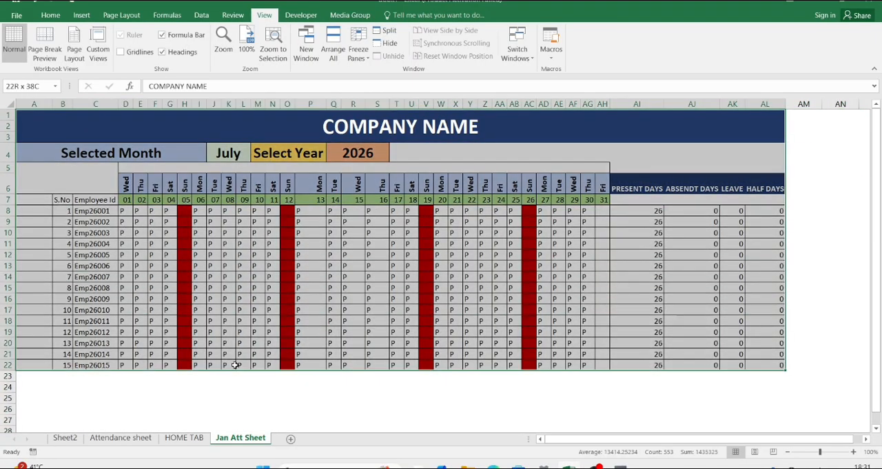
click(50, 15)
click(146, 55)
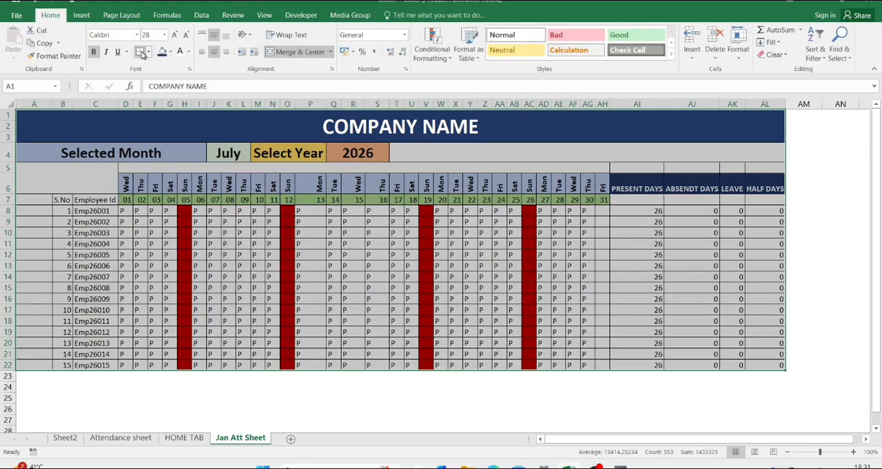
click(827, 179)
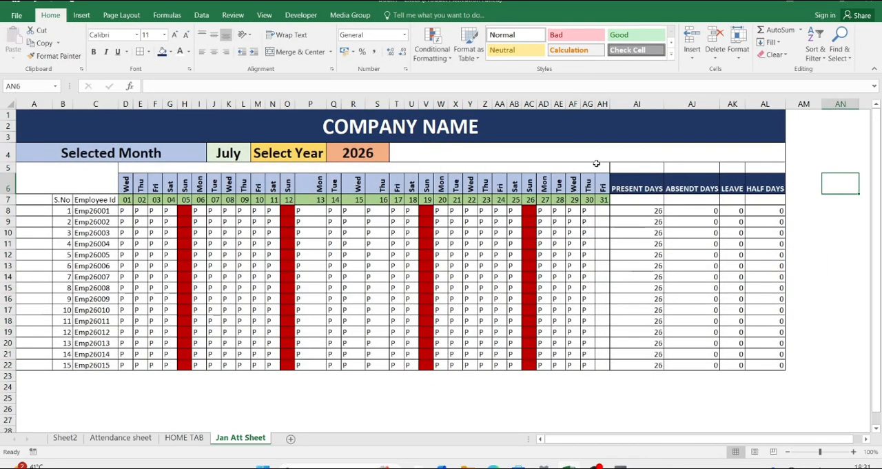
Step: Test the month dropdown in J4 with June and April, leaving April selected
click(233, 153)
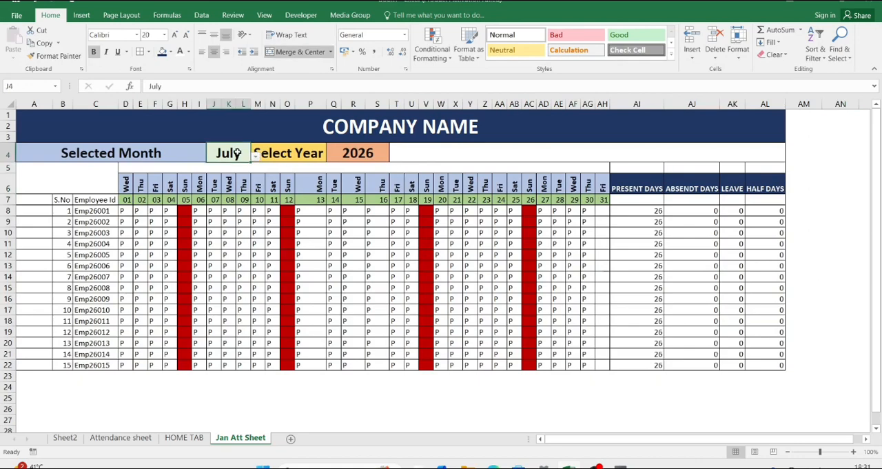
click(256, 157)
click(233, 182)
click(255, 156)
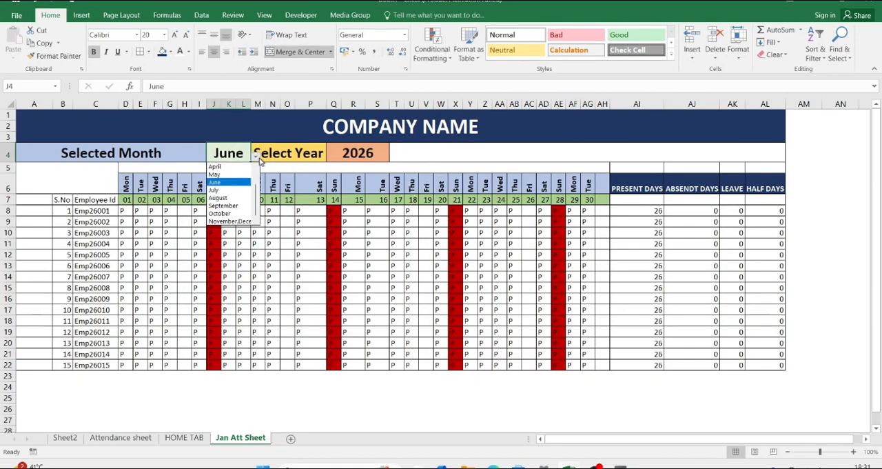
click(227, 168)
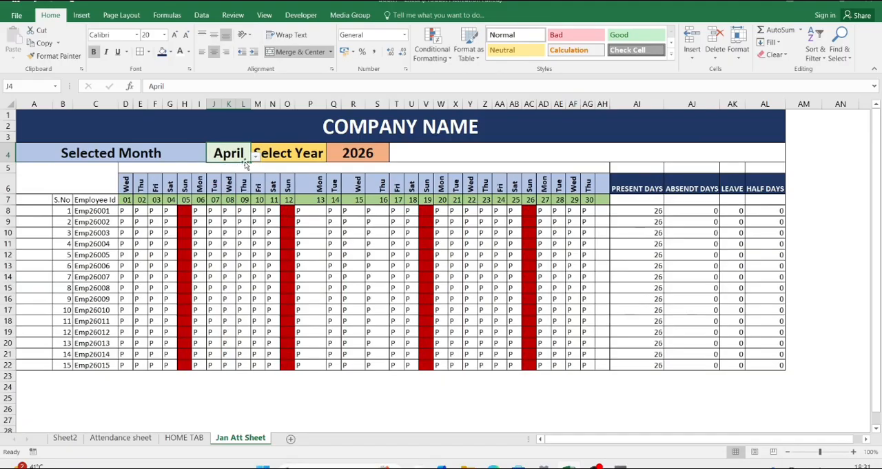
click(255, 156)
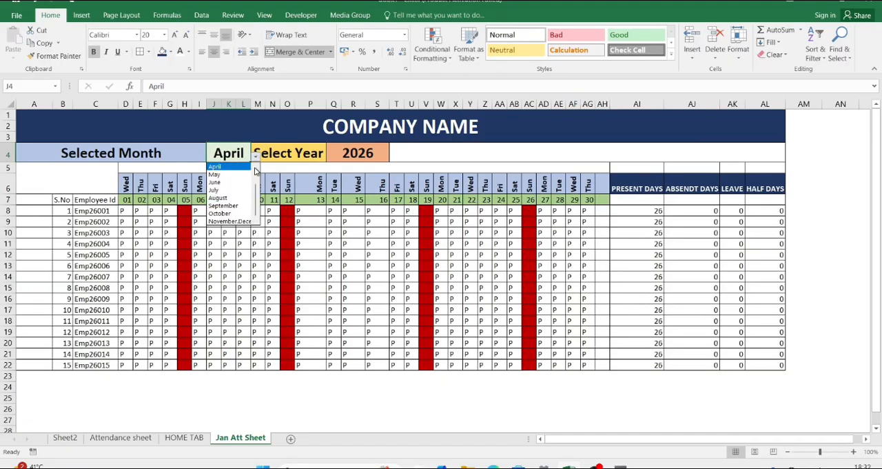
scroll(258, 171, up, 3)
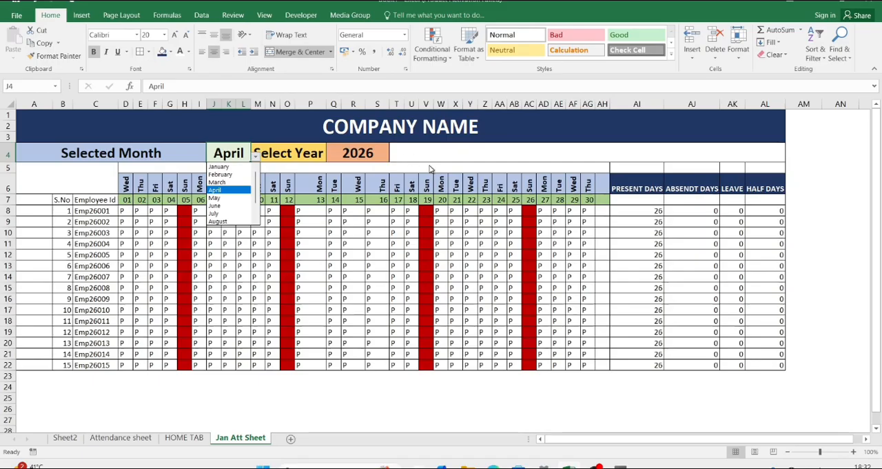
key(Escape)
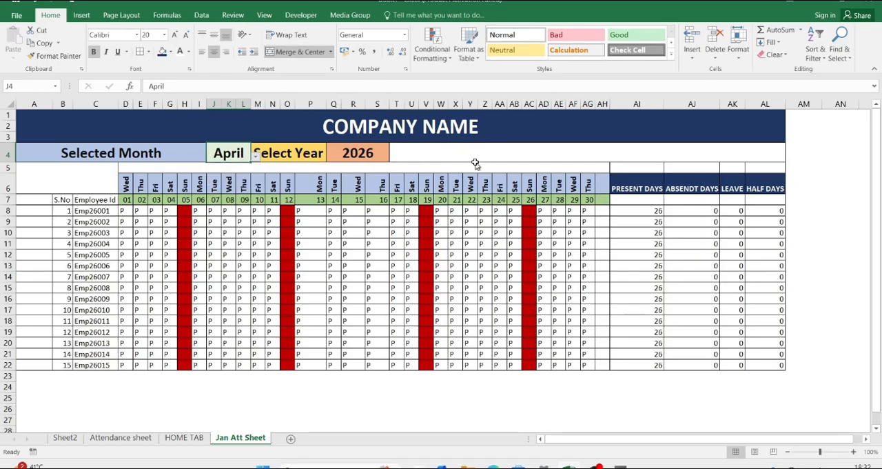
Step: Add a new worksheet after Jan Att Sheet and name it Feb
click(291, 440)
right_click(288, 441)
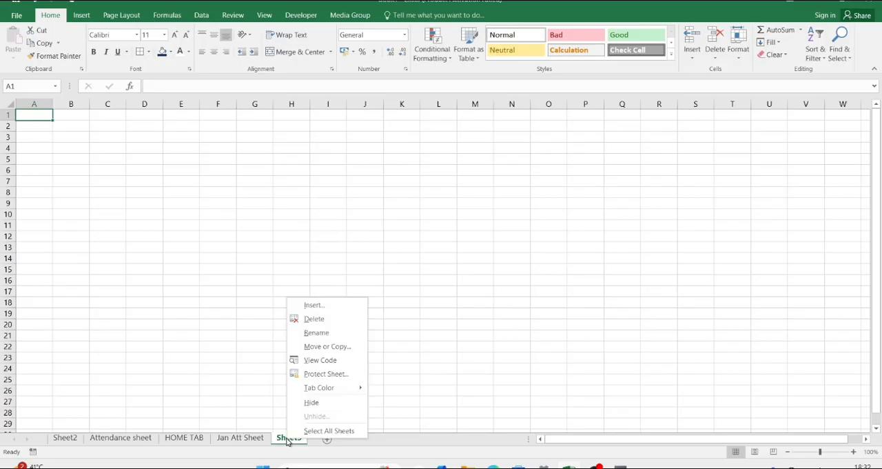
click(321, 335)
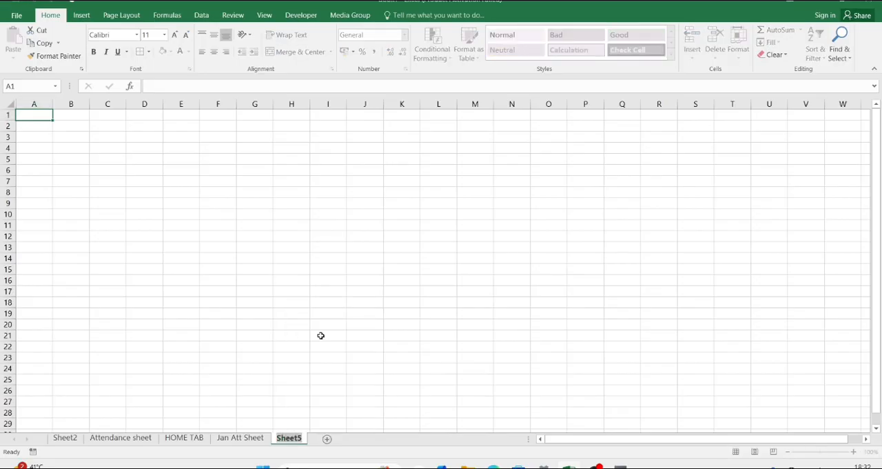
text(FEb)
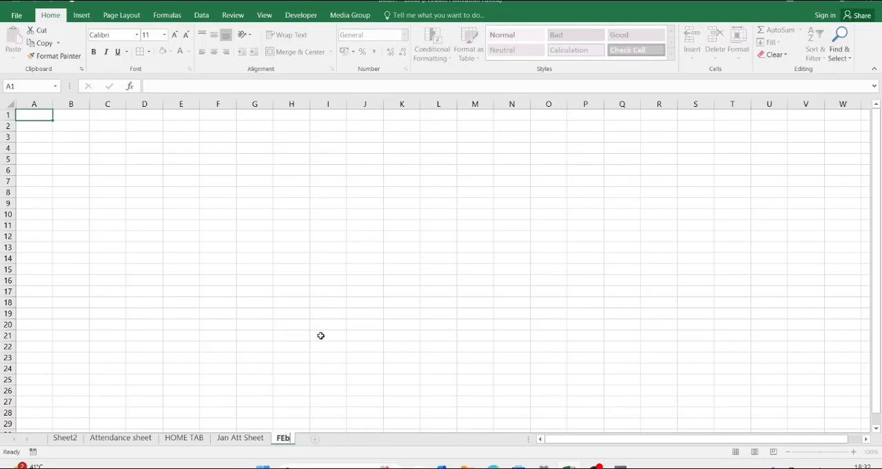
key(BackSpace)
key(BackSpace)
text(eb)
key(Return)
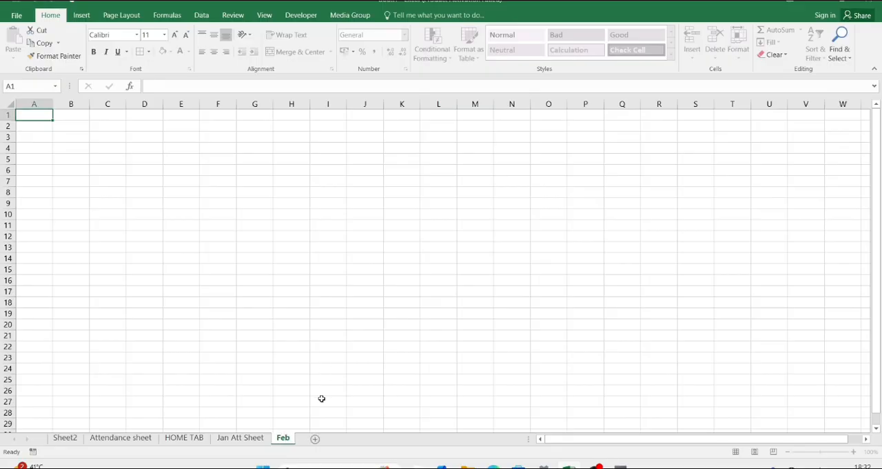
Step: Add another worksheet after Feb and name it March
click(315, 439)
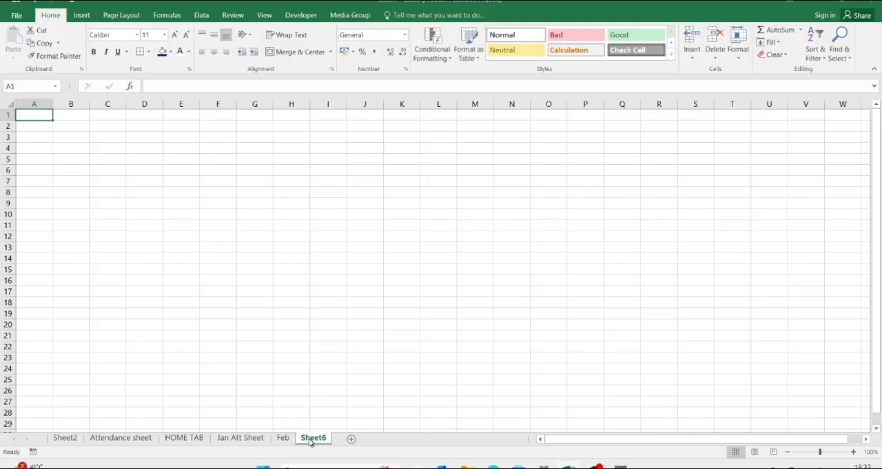
right_click(310, 442)
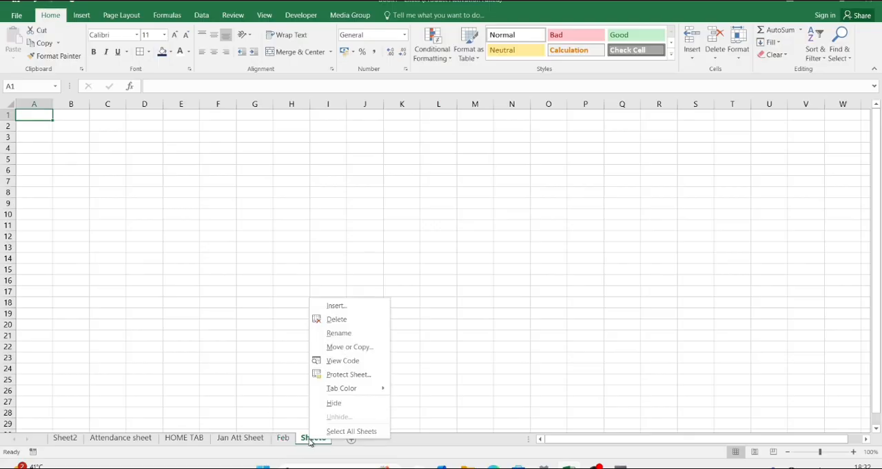
click(339, 337)
key(BackSpace)
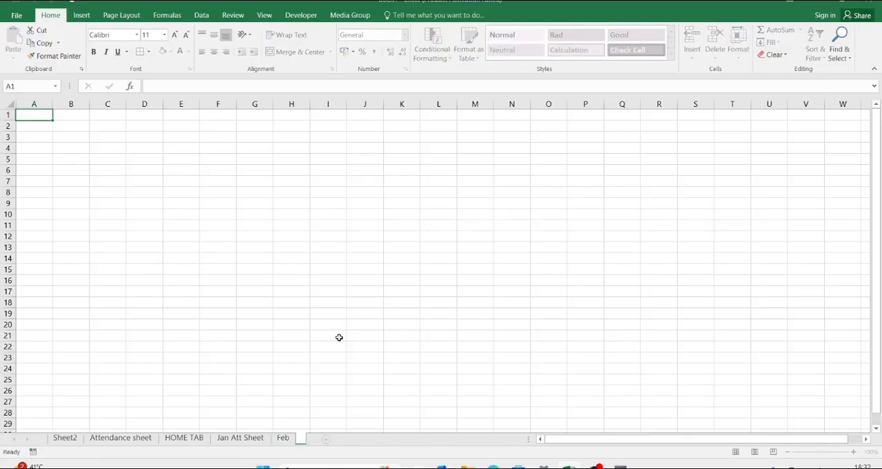
text(March)
key(Return)
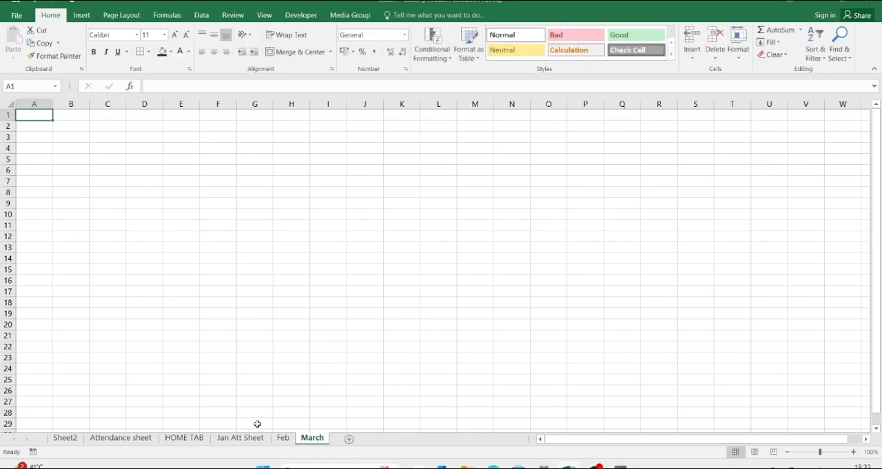
Step: On Jan Att Sheet, insert a text box reading HOME over the empty merged cell A5 below Selected Month
click(239, 437)
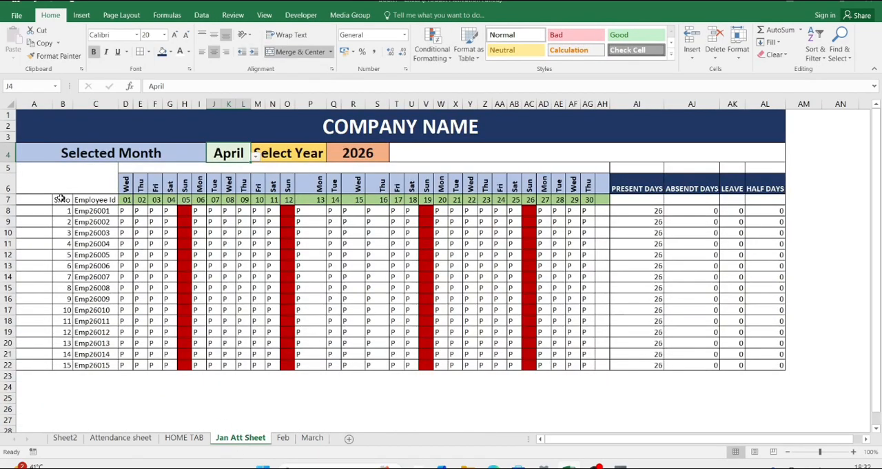
click(49, 174)
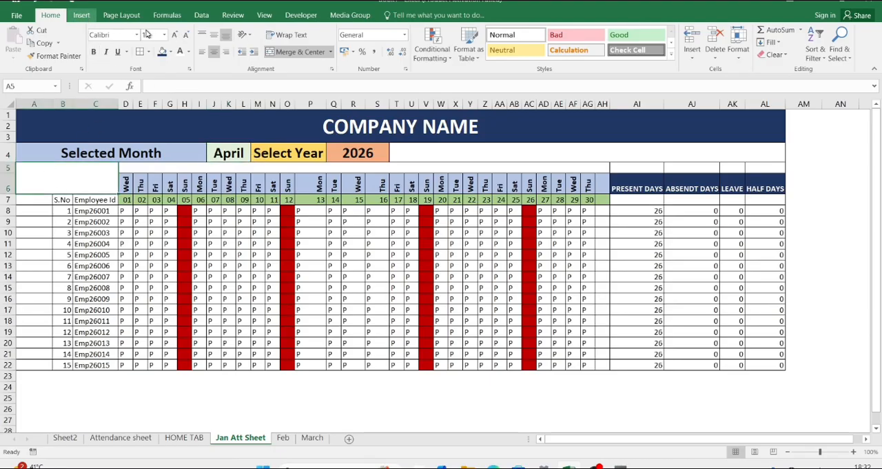
click(81, 15)
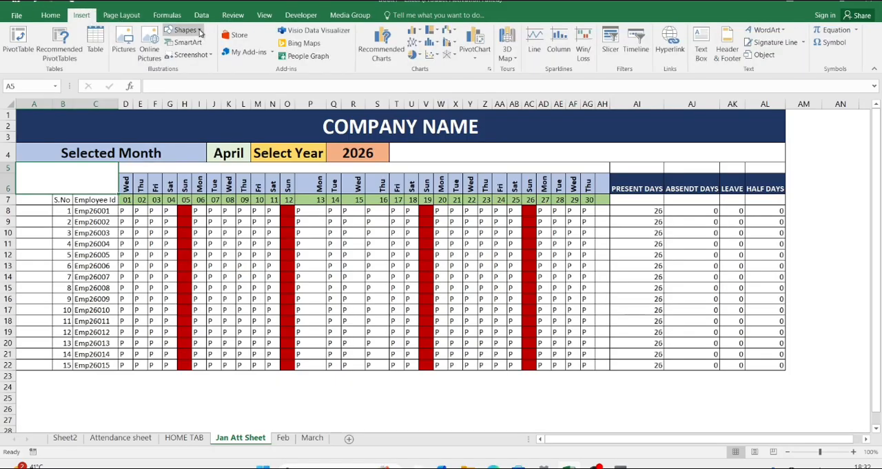
click(200, 31)
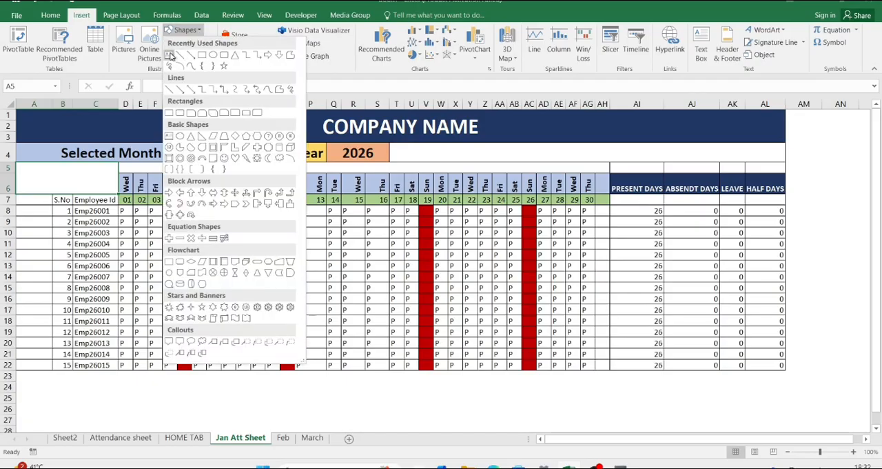
click(169, 54)
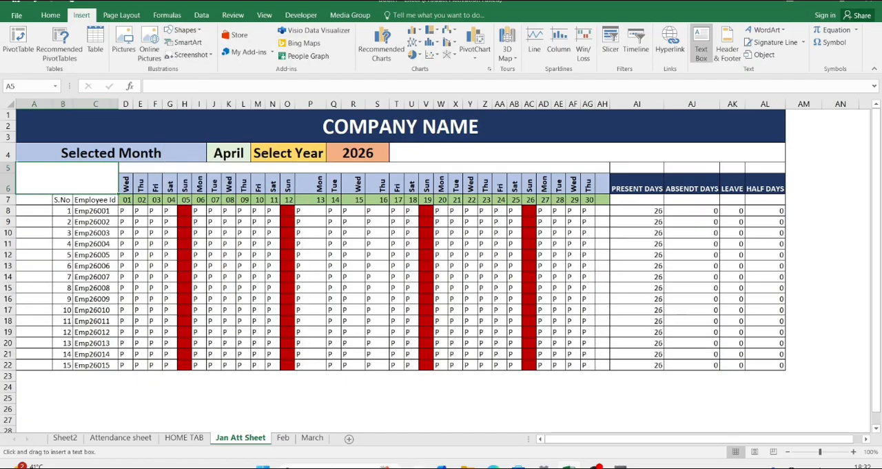
key(Escape)
drag(17, 165, 71, 184)
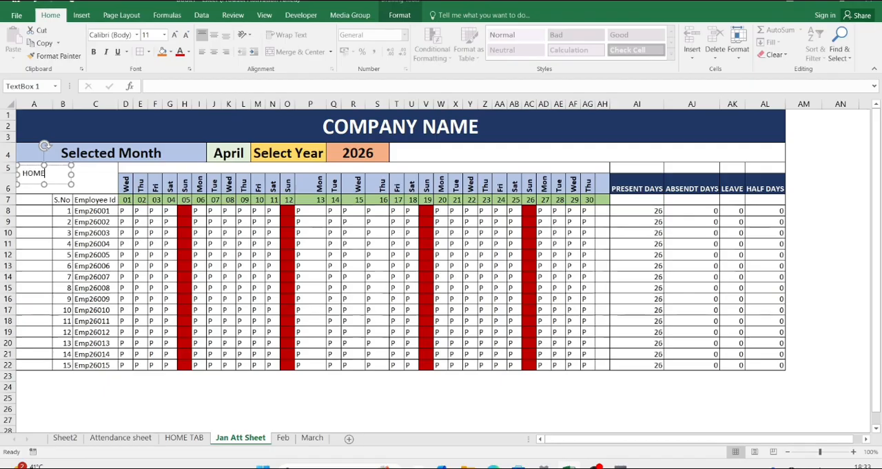
Step: Make the HOME text bold at 32 pt and enlarge its text box to about 4.55 by 1.33 cm to fill merged cell A5
key(ctrl+a)
key(ctrl+b)
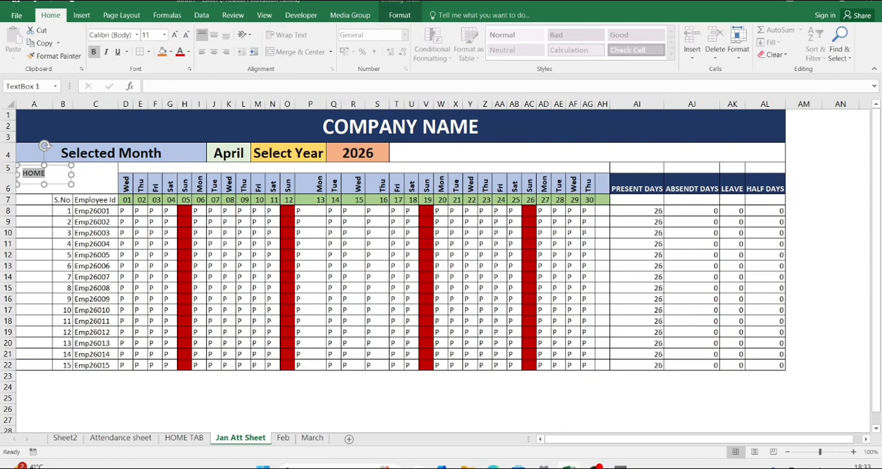
click(176, 35)
click(175, 35)
click(176, 35)
click(175, 35)
click(176, 35)
click(176, 35)
click(176, 35)
click(176, 35)
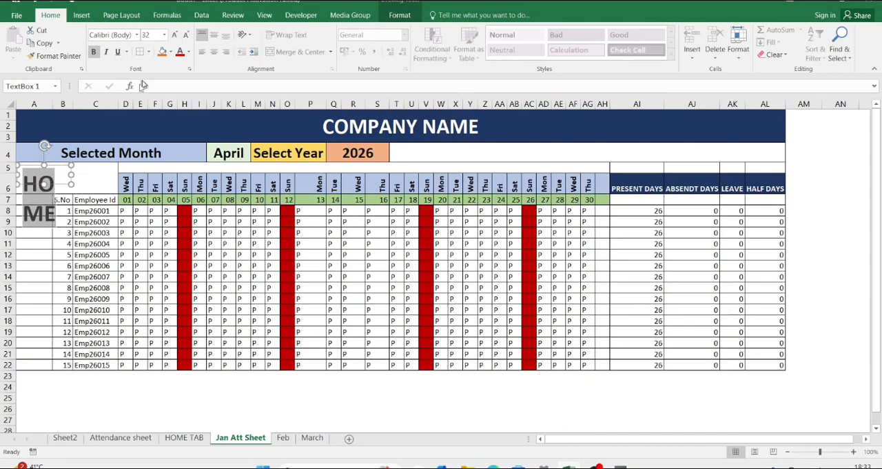
drag(71, 175, 66, 197)
click(94, 187)
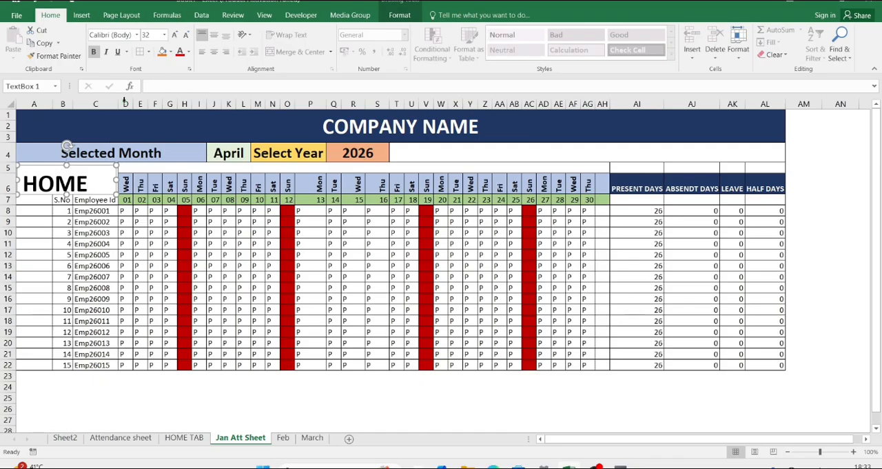
Step: Fill the HOME text box with light gold and middle-align its text vertically
click(171, 52)
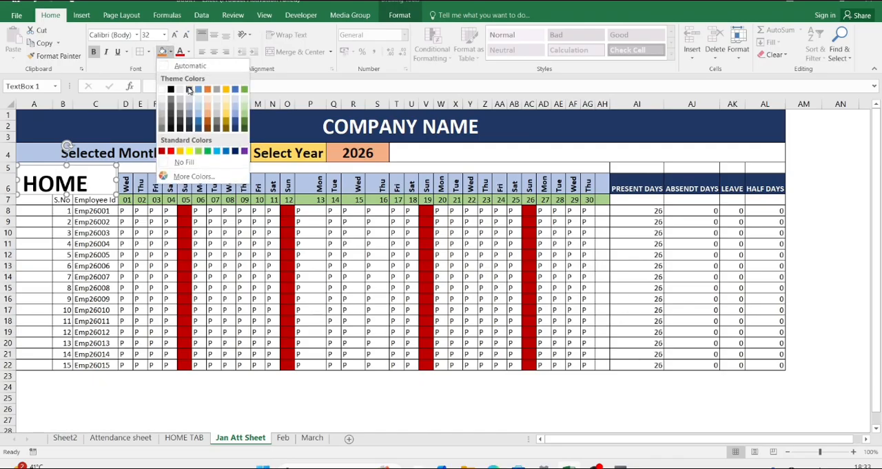
click(226, 119)
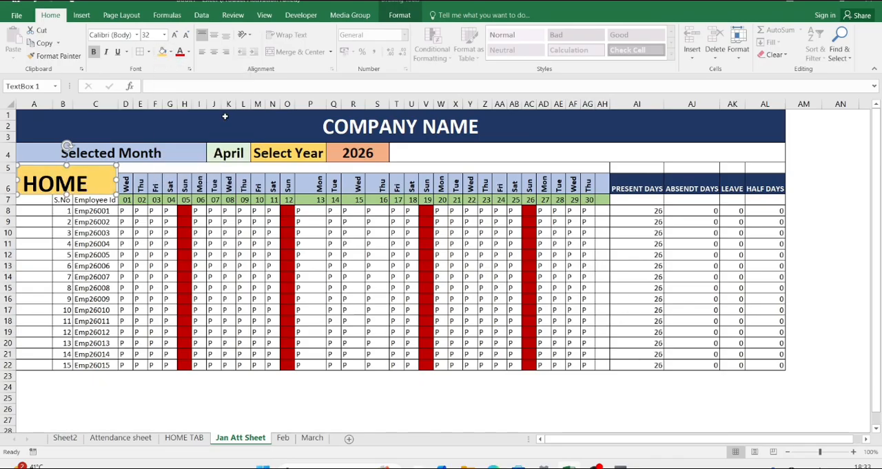
click(213, 35)
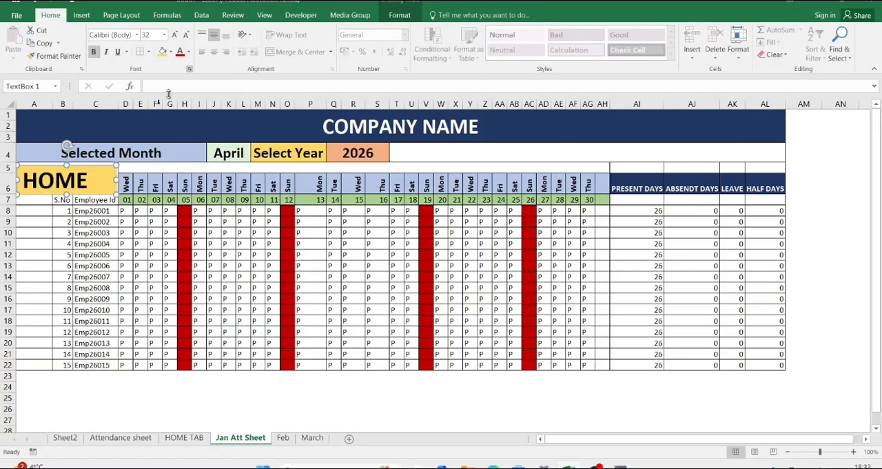
click(174, 166)
Step: Apply a shadow effect to the HOME text box and nudge the box slightly upward
click(105, 173)
click(402, 16)
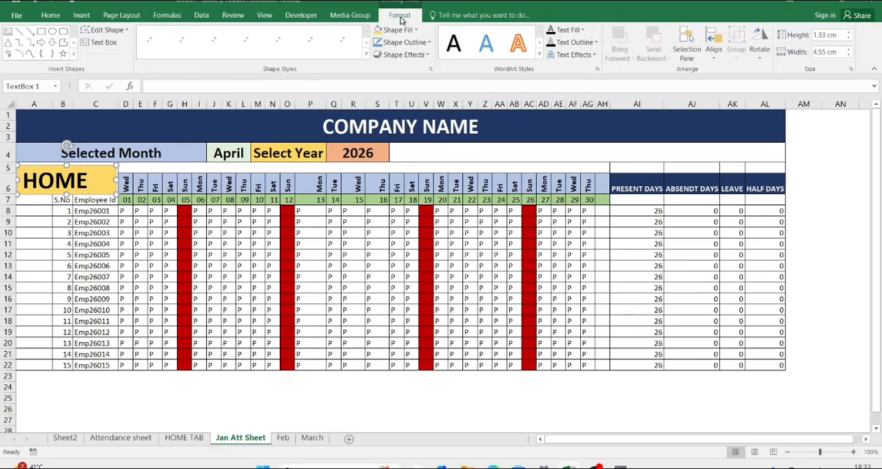
click(425, 54)
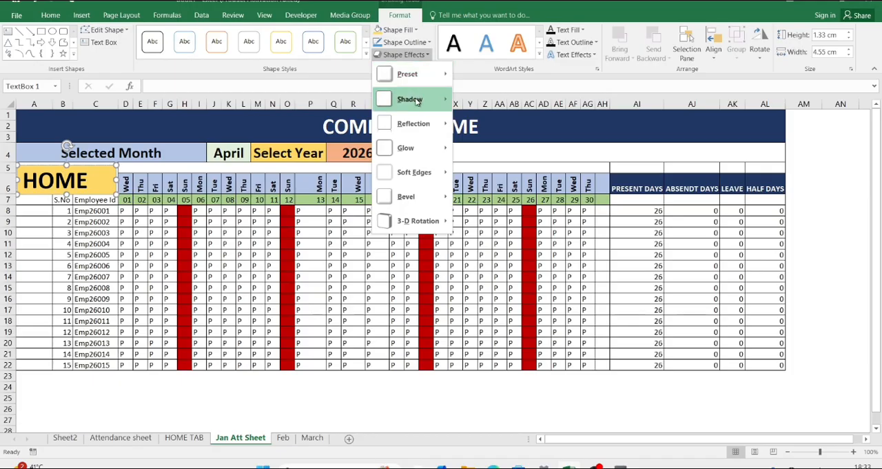
click(529, 151)
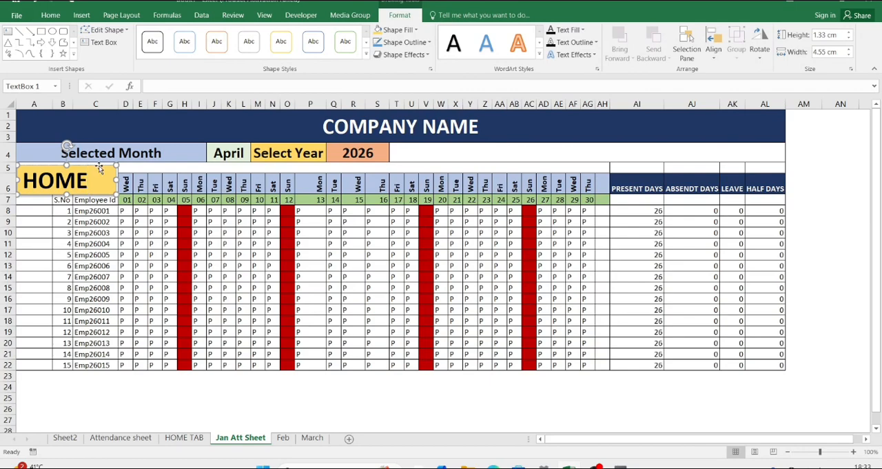
key(Up)
key(Up)
key(Up)
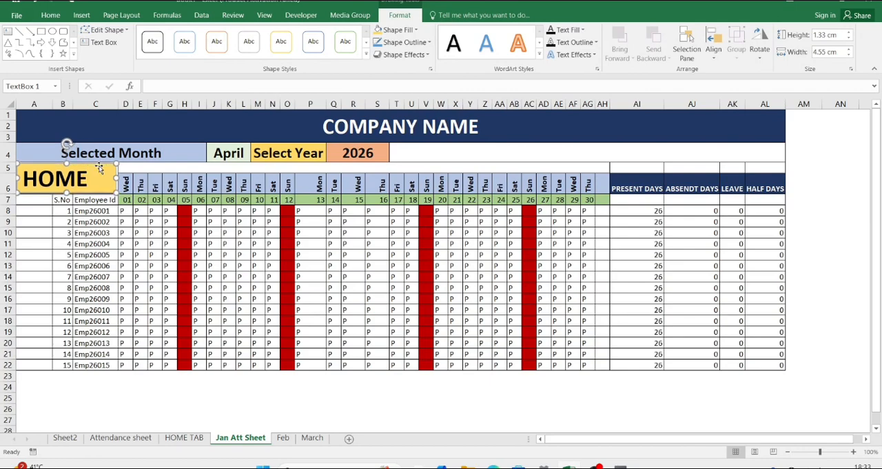
click(185, 166)
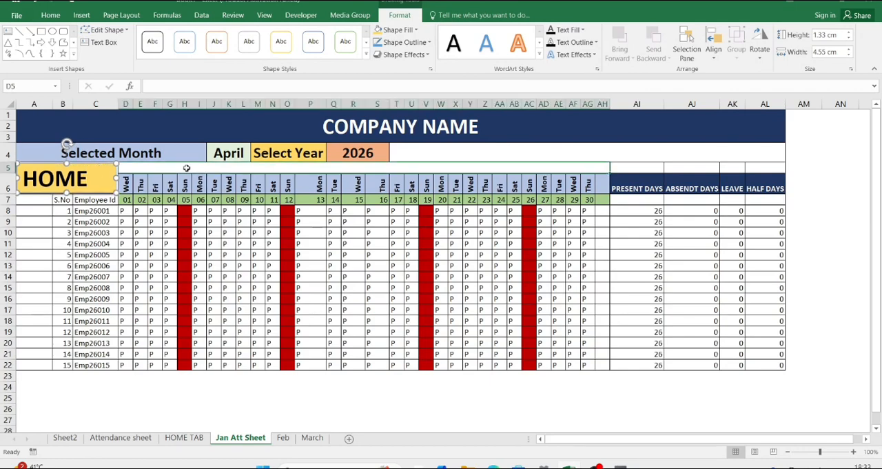
Step: Hyperlink the HOME text box to cell A1 of the HOME TAB worksheet in this document
click(96, 179)
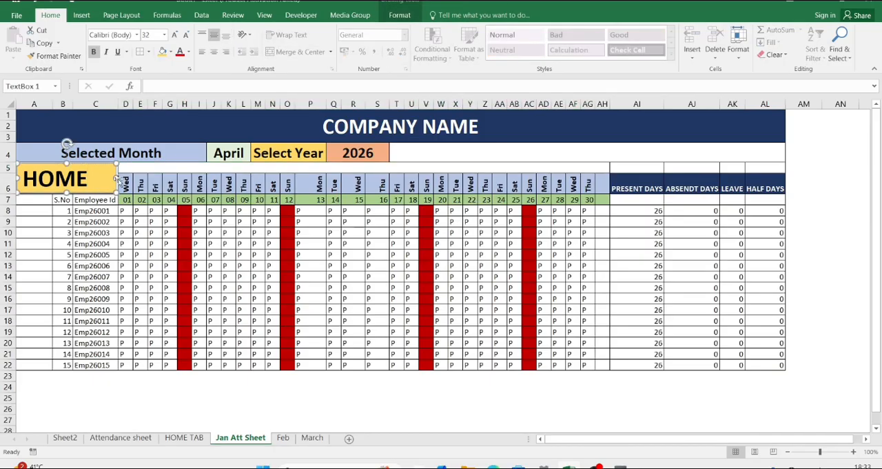
click(81, 15)
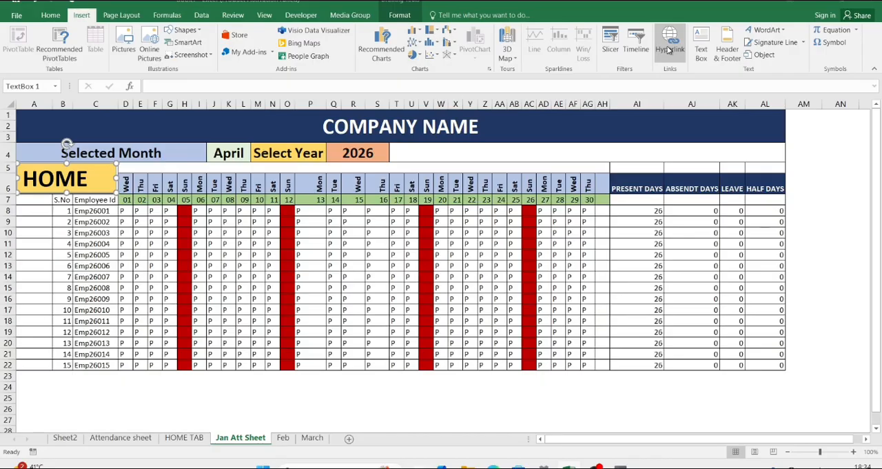
click(668, 50)
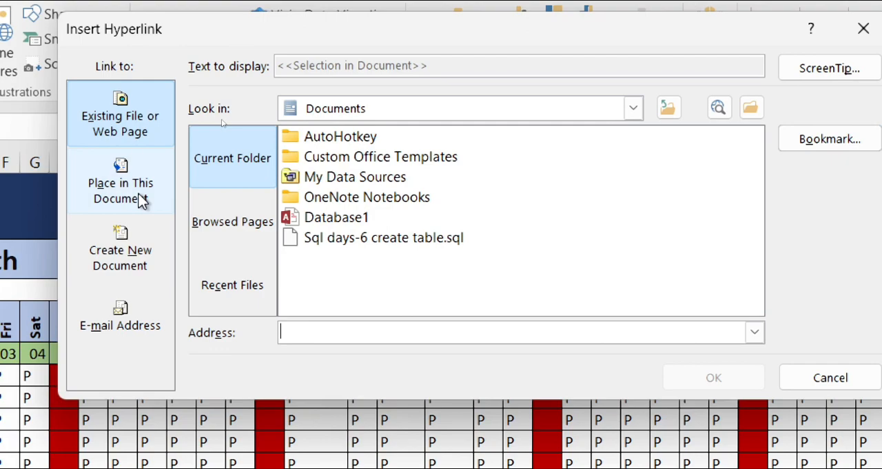
click(133, 252)
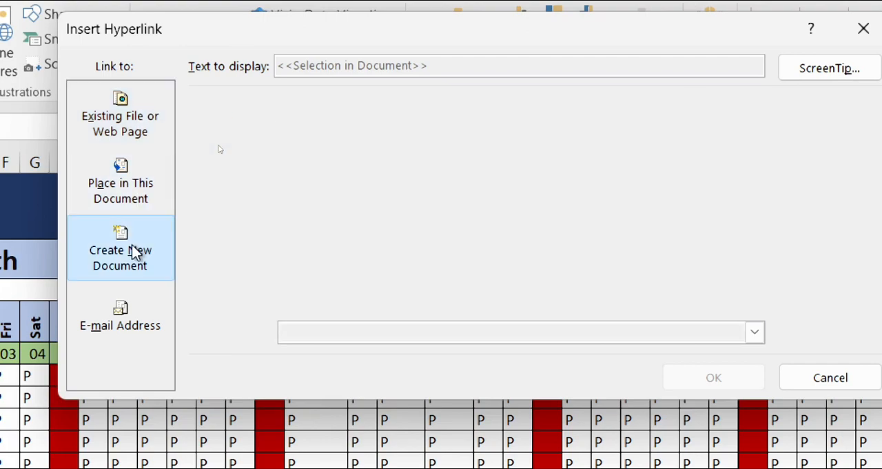
click(133, 190)
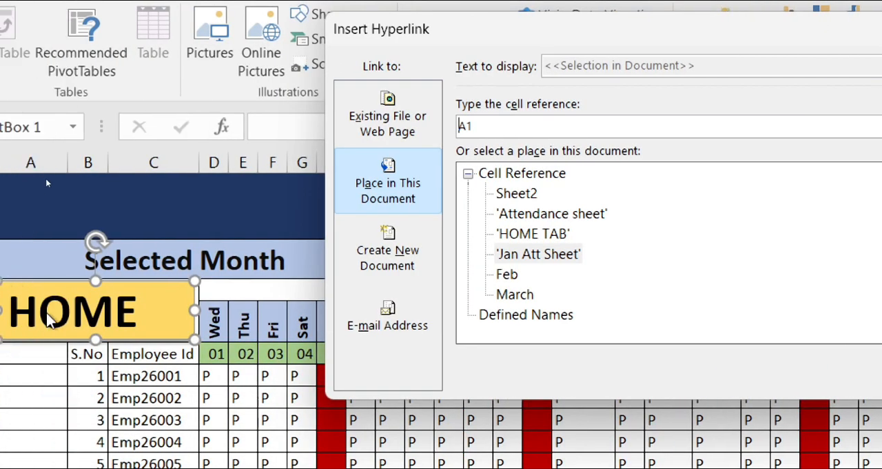
click(548, 238)
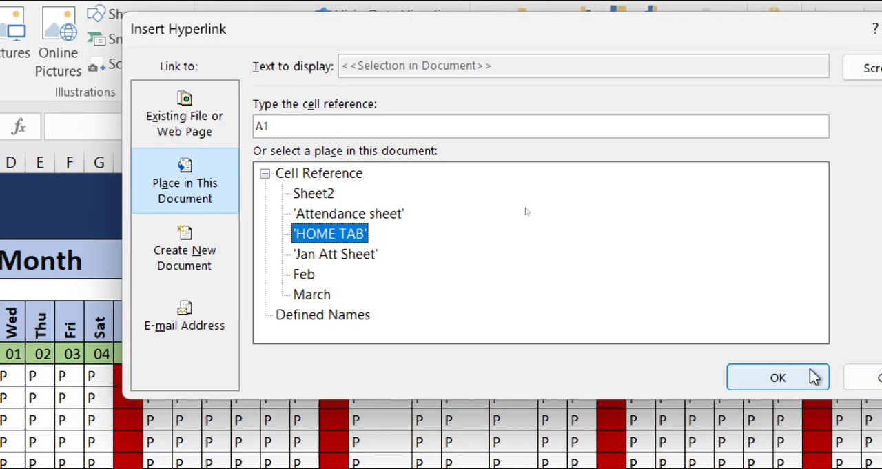
click(816, 377)
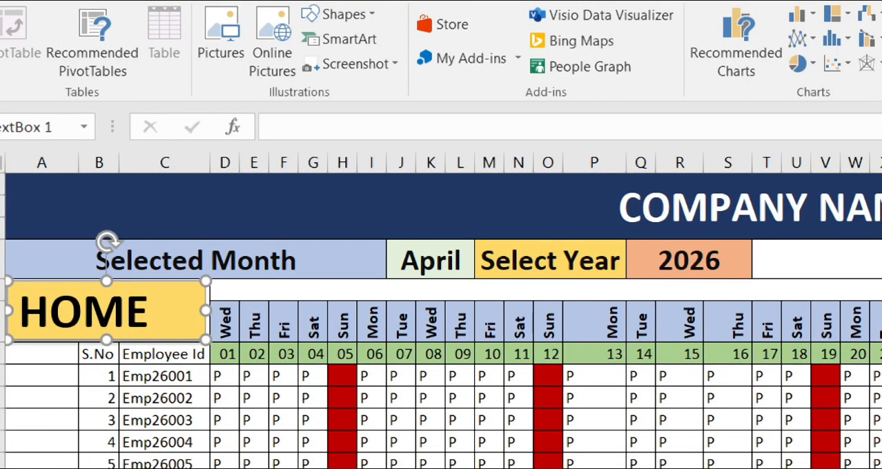
Step: Follow the HOME text box's hyperlink to the HOME TAB sheet and select the empty cell C22
click(186, 390)
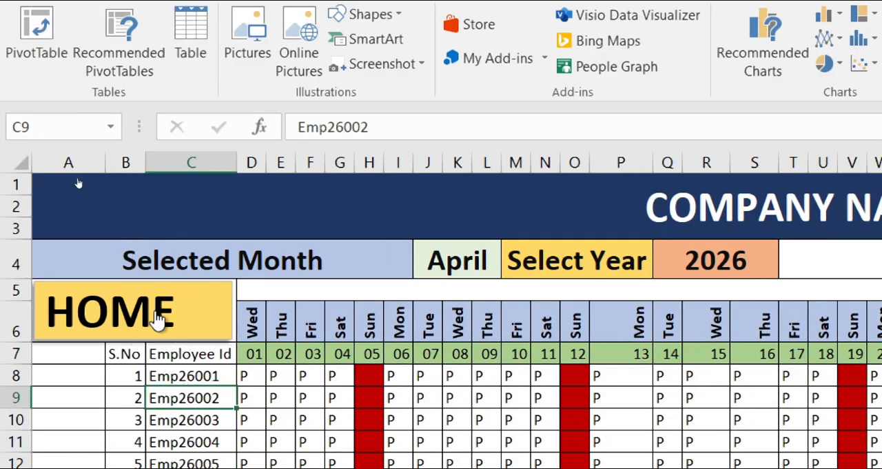
click(155, 312)
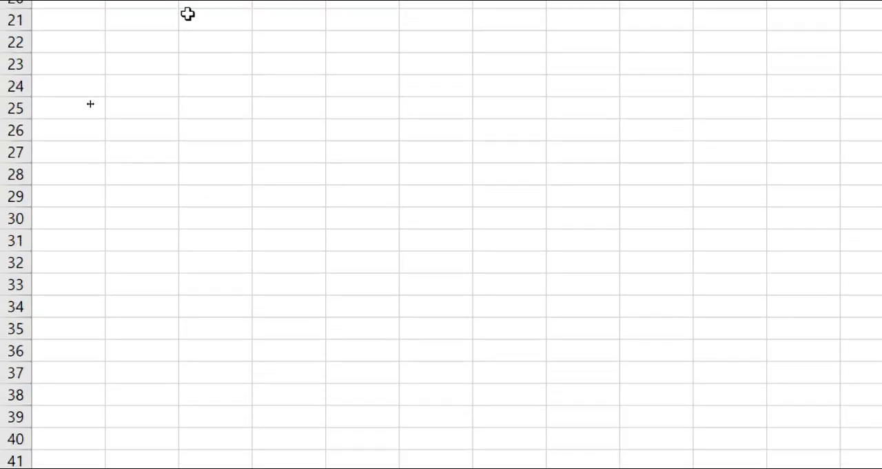
click(189, 86)
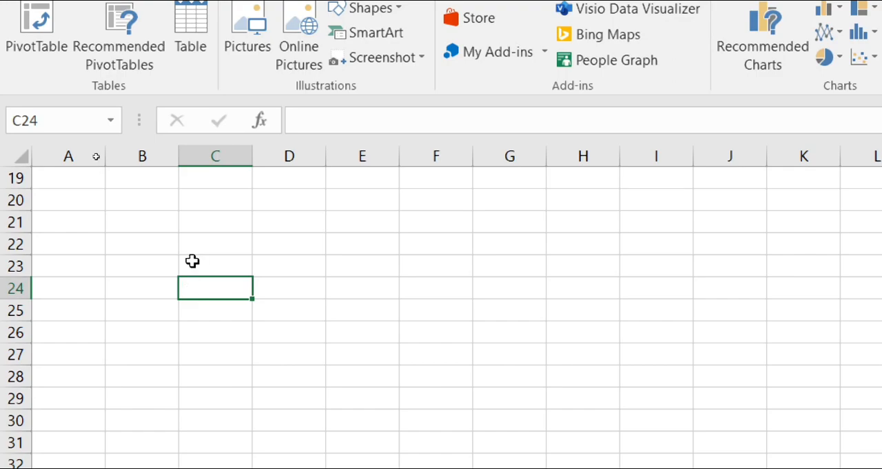
click(19, 153)
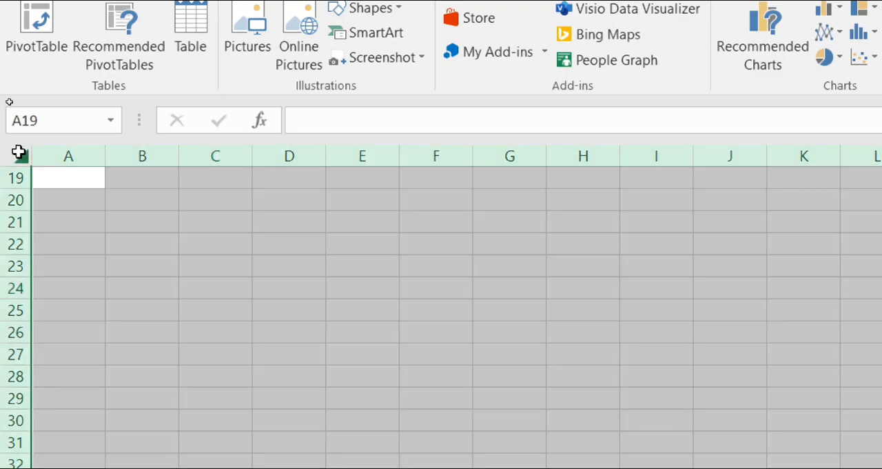
click(215, 245)
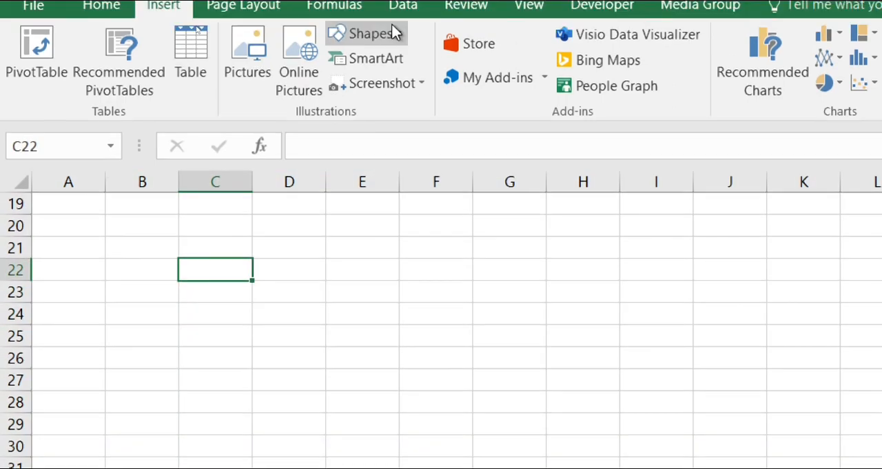
Step: Insert a text box over about C22:D25 of the HOME TAB sheet and enter "January" in it
click(392, 27)
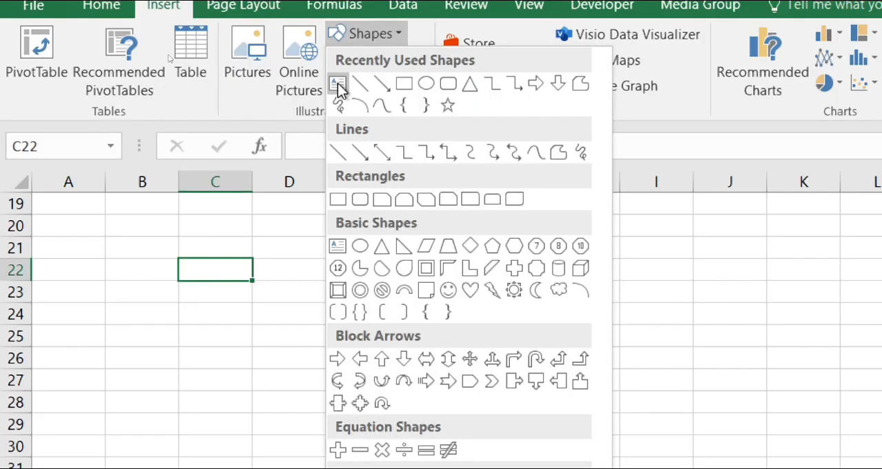
click(336, 83)
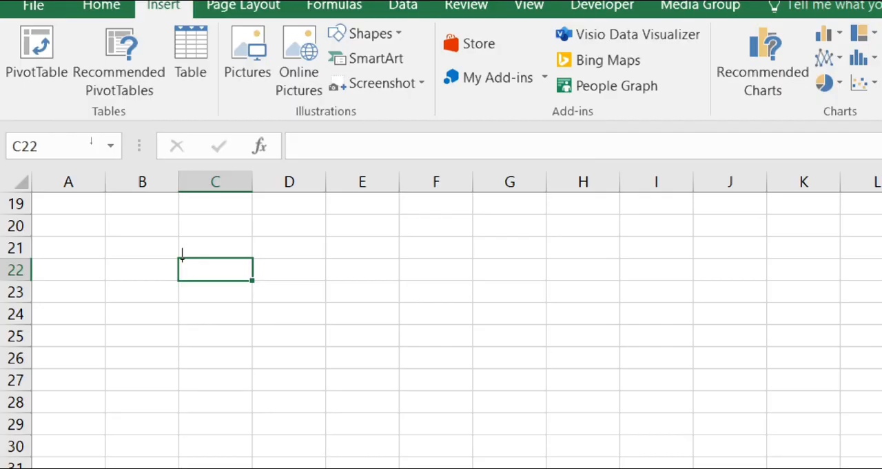
drag(182, 259, 290, 336)
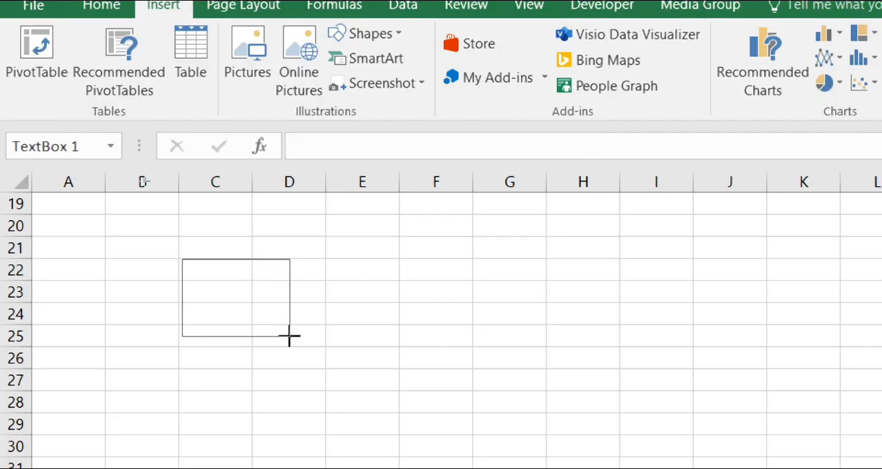
text(Jan)
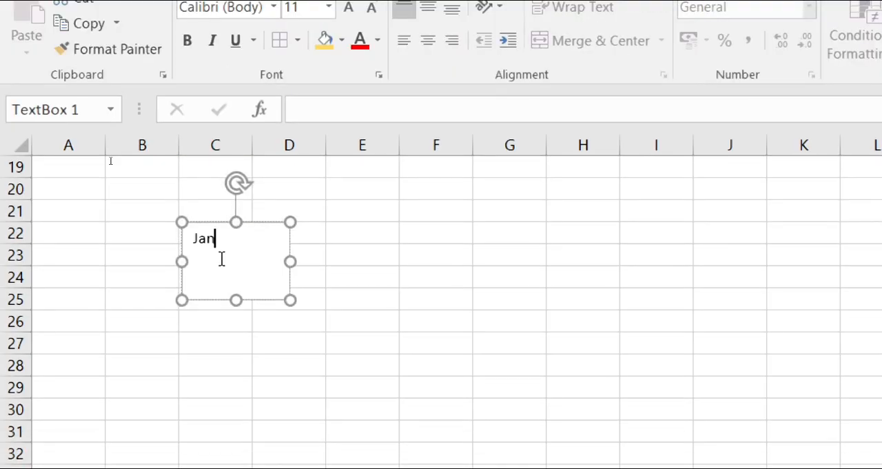
text(uary)
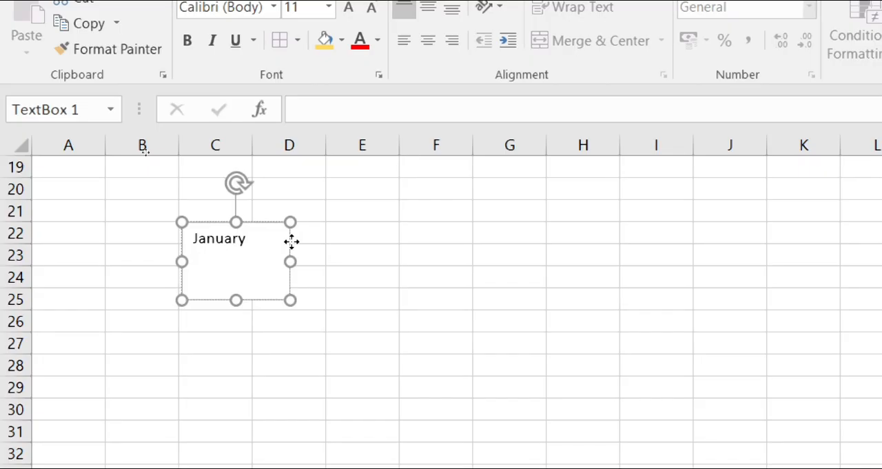
Step: Format the January text as bold, 24 pt and vertically middle-aligned, and widen its text box into column E
click(291, 240)
key(ctrl+b)
click(350, 28)
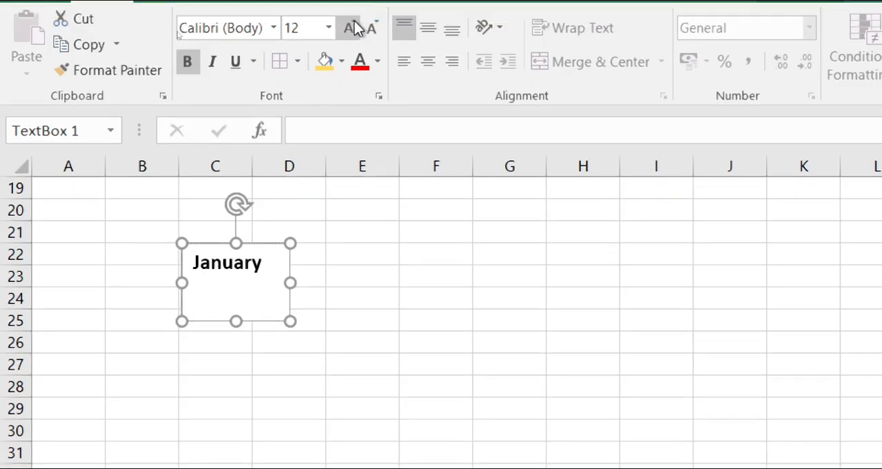
click(356, 28)
click(355, 28)
click(356, 28)
click(355, 29)
click(355, 28)
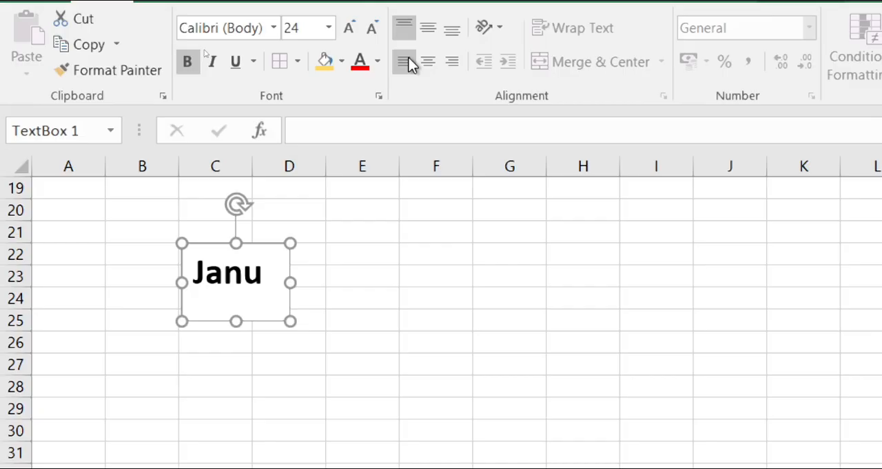
drag(290, 282, 305, 283)
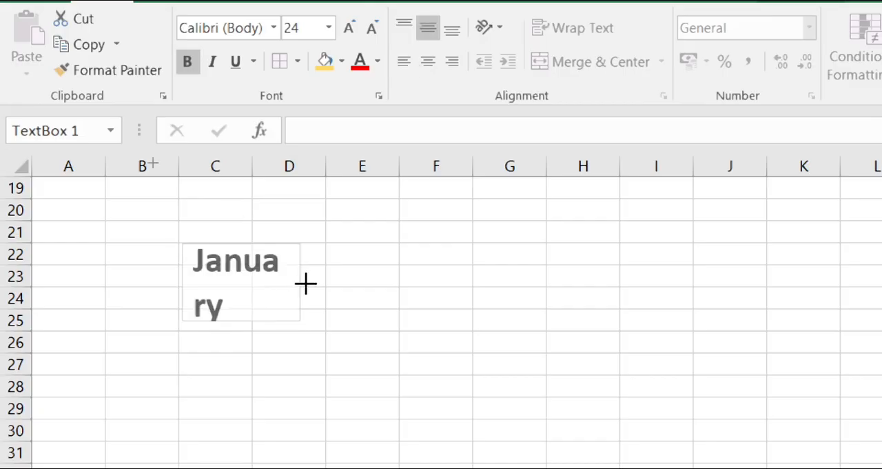
drag(306, 283, 341, 282)
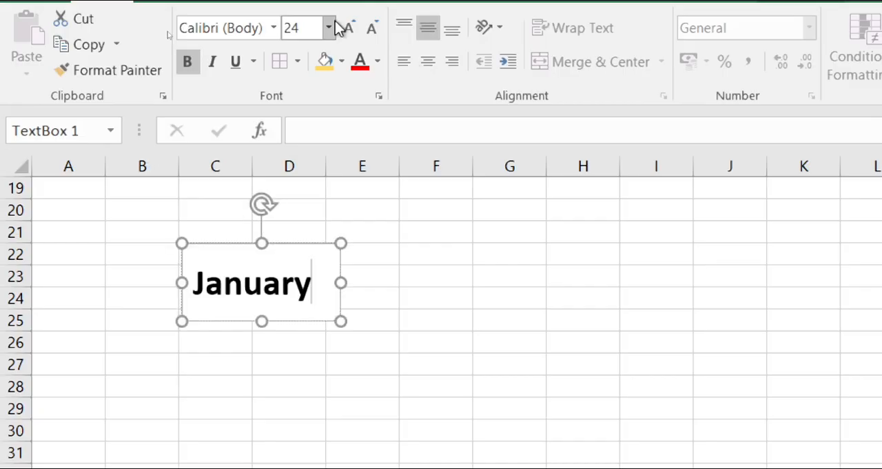
Step: Fill the January text box with dark blue and set its text colour to white
click(342, 61)
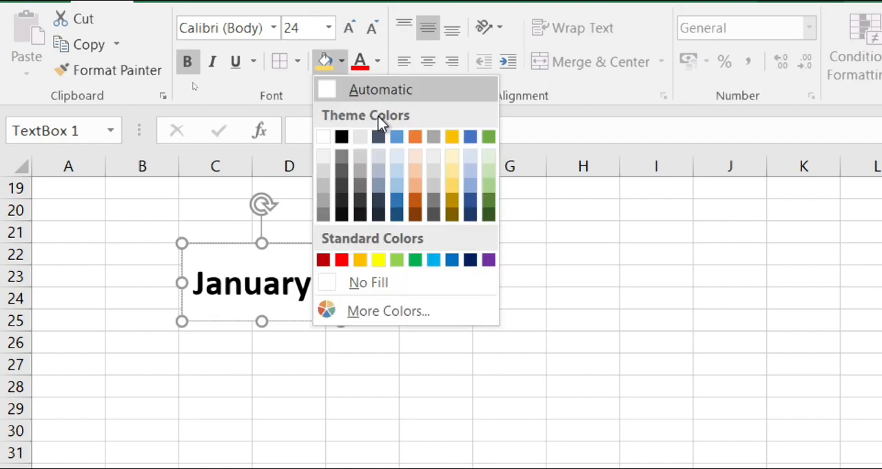
click(470, 203)
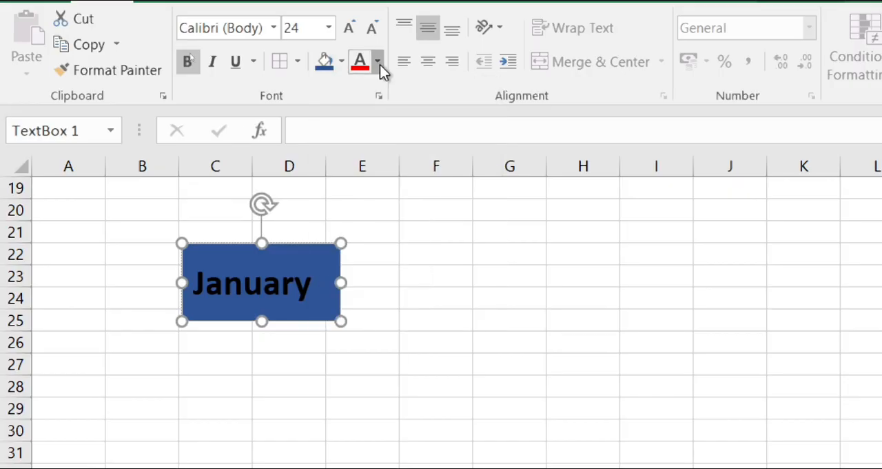
key(ctrl+a)
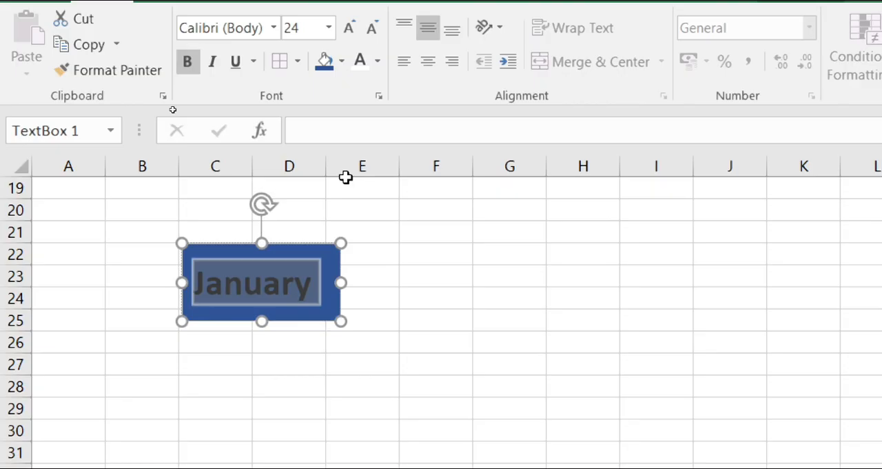
click(360, 61)
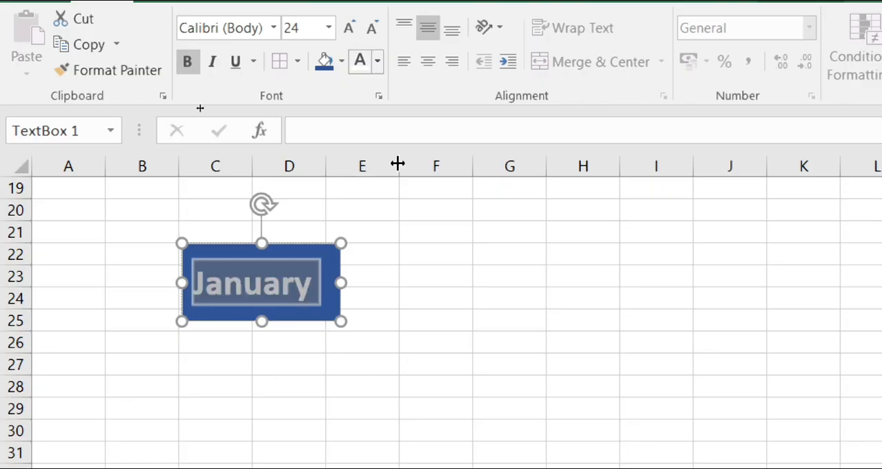
click(336, 272)
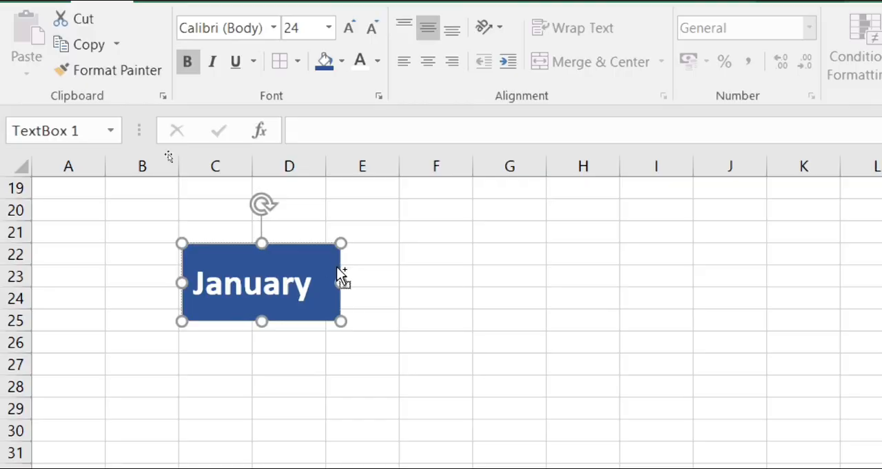
Step: Duplicate the January text box, place the copy beside it across columns E to G, and change its text to "Febuary"
key(ctrl+d)
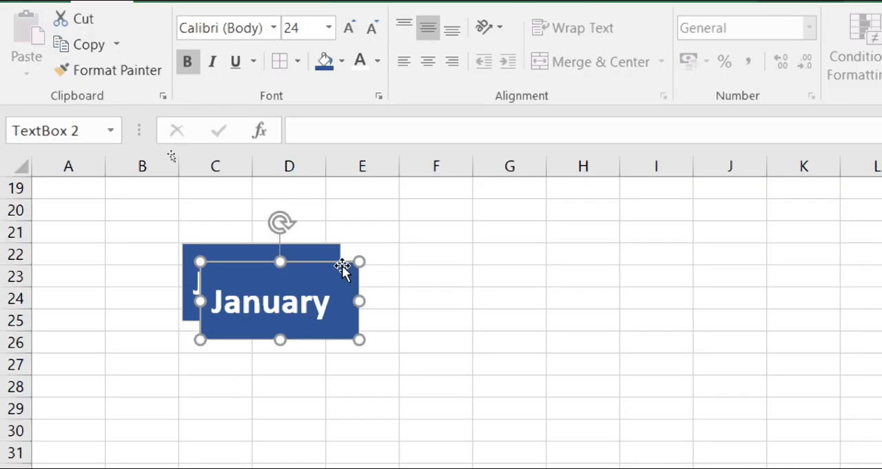
click(331, 265)
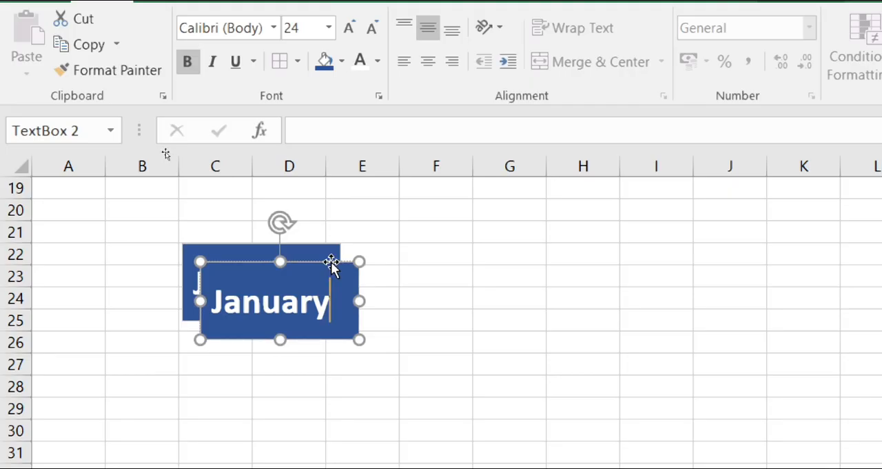
drag(331, 265, 492, 270)
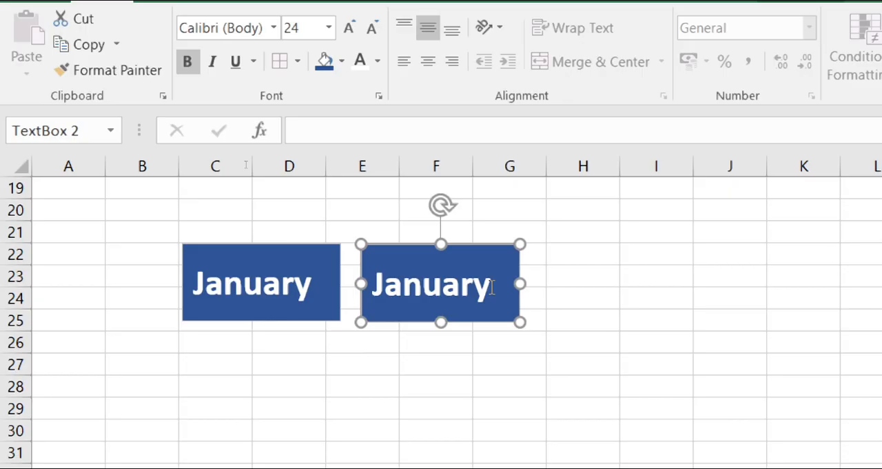
text(J)
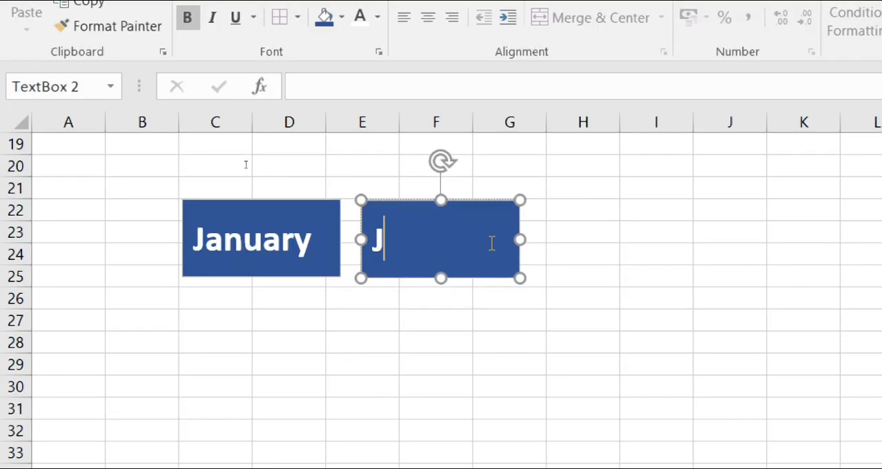
key(BackSpace)
text(Feb)
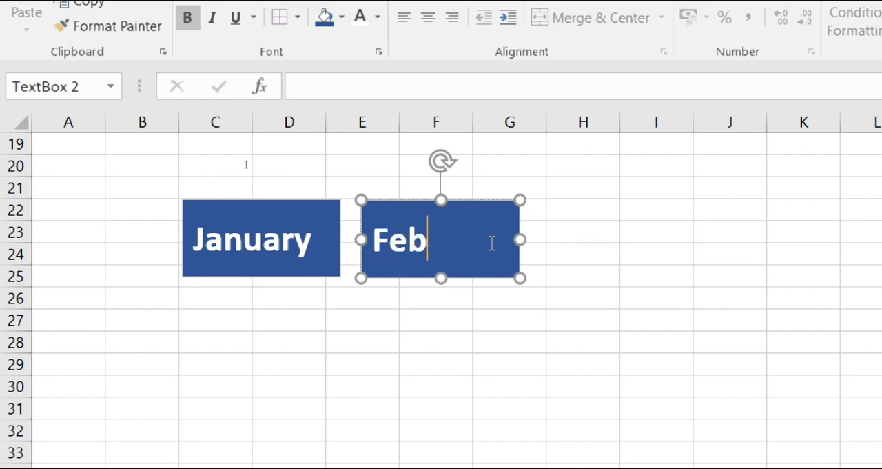
text(uary)
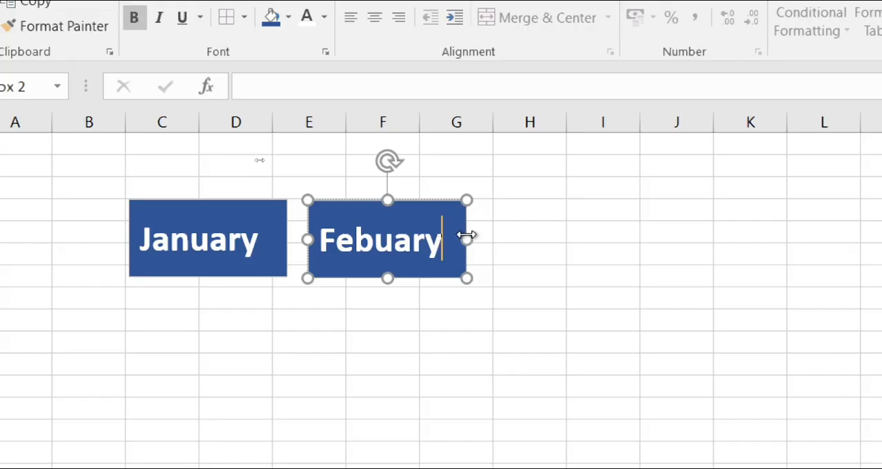
Step: Duplicate the Febuary text box, place the copy in the same row starting at column H, and change its text to "March"
key(ctrl+d)
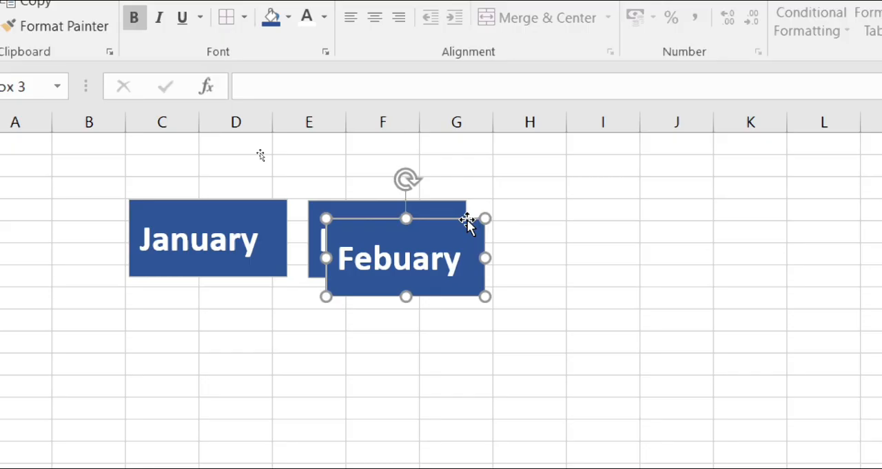
drag(468, 220, 637, 203)
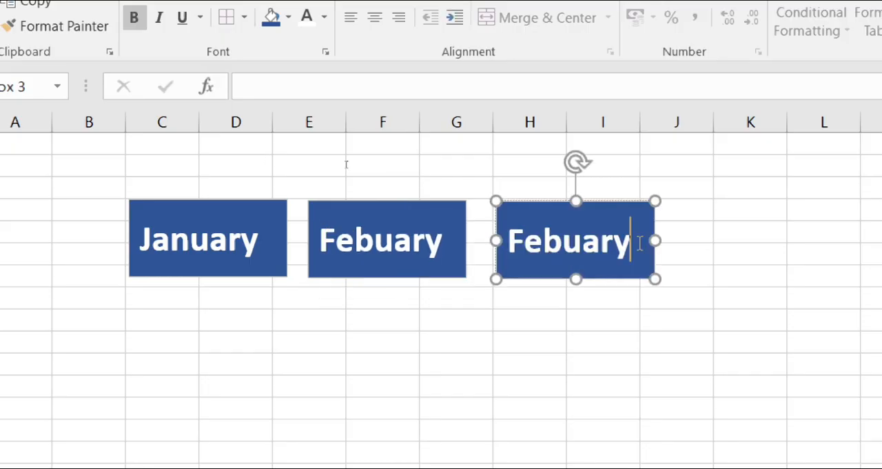
key(ctrl+a)
text(MA)
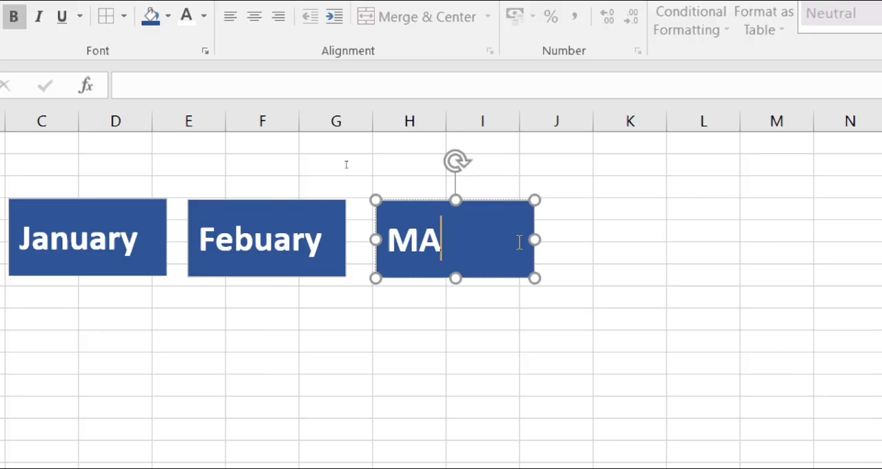
key(BackSpace)
text(arch)
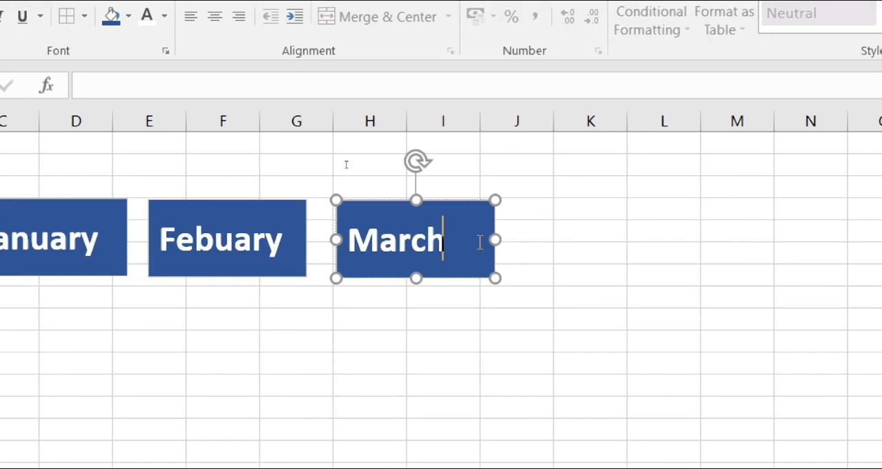
Step: Duplicate the March text box, place the copy directly below the January box, and change its text to "April"
key(ctrl+d)
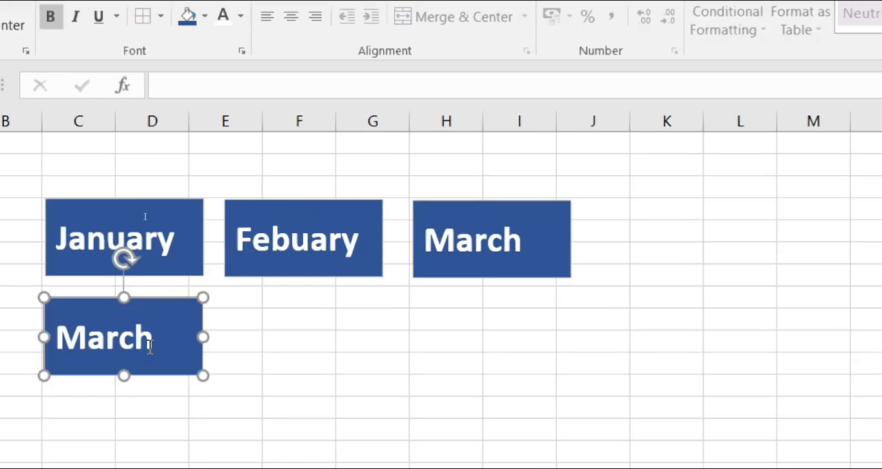
double_click(149, 347)
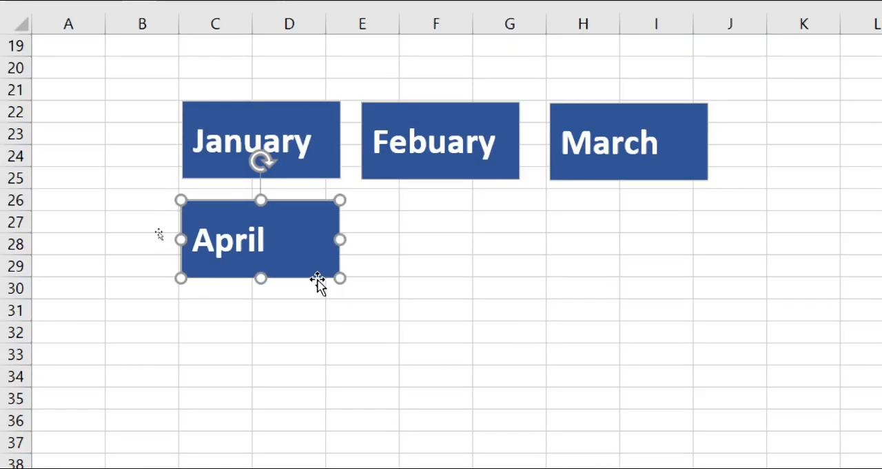
key(Escape)
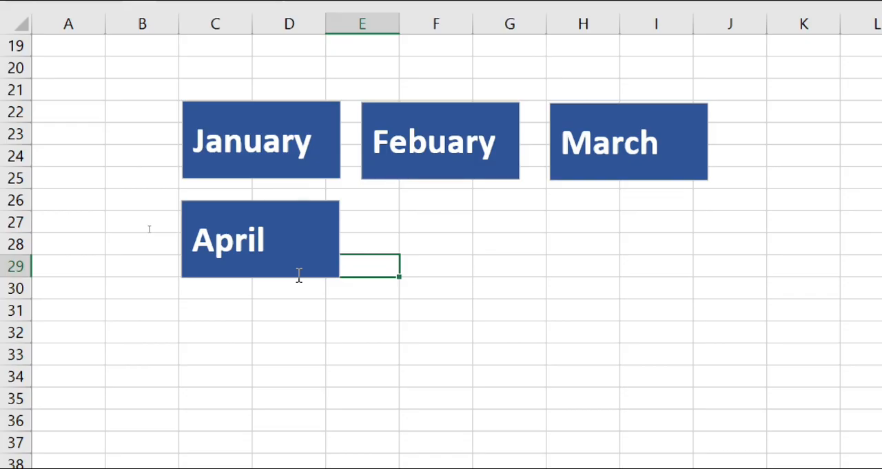
Step: Add copies of the month text box below Febuary and March, labelled "May" and "June"
drag(300, 274, 482, 279)
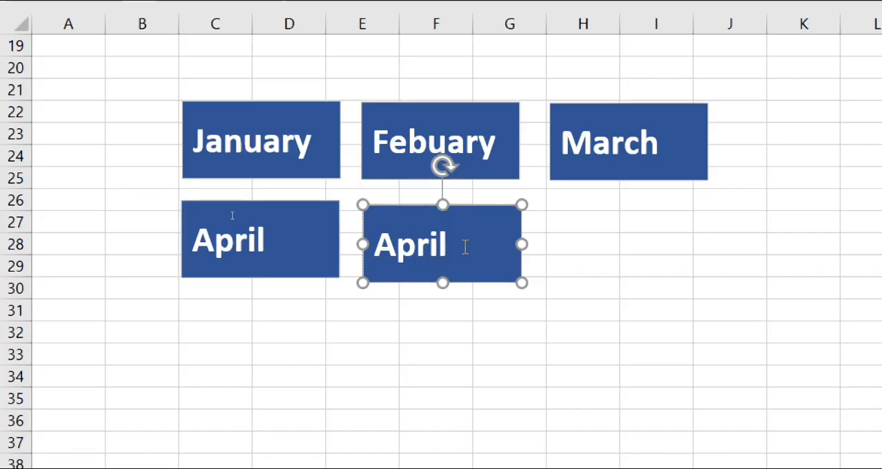
double_click(466, 247)
text(May)
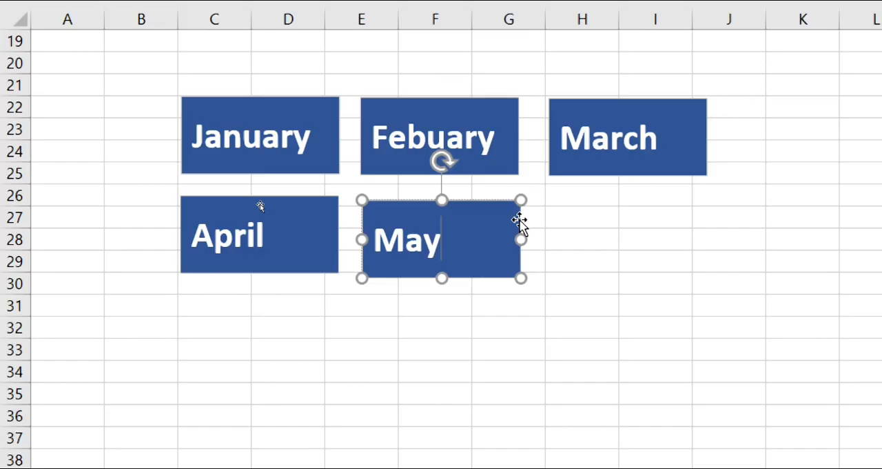
drag(520, 224, 701, 228)
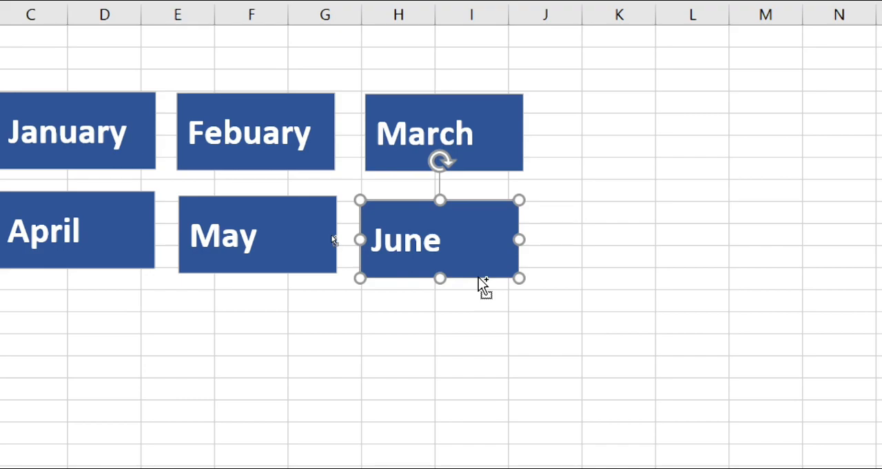
Step: Copy the June text box to the space below the April box and change its text to "July"
drag(482, 286, 378, 353)
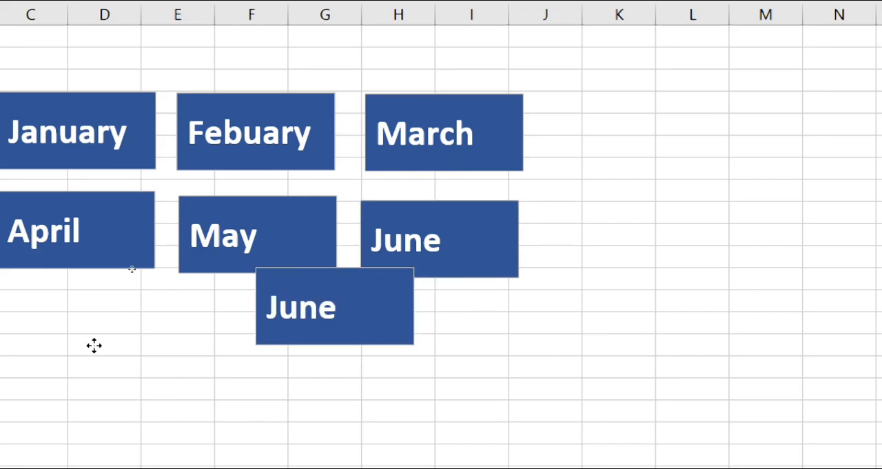
click(126, 333)
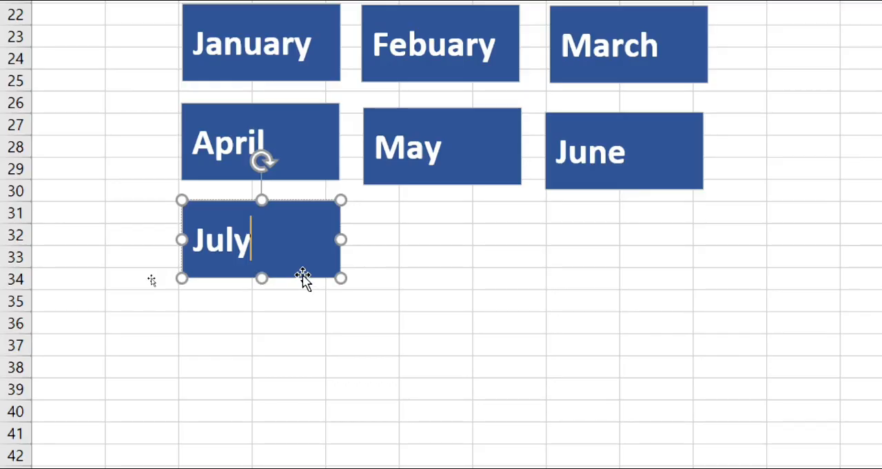
Step: Copy the July text box to the space below the May box and replace its text with the next month's name
click(312, 280)
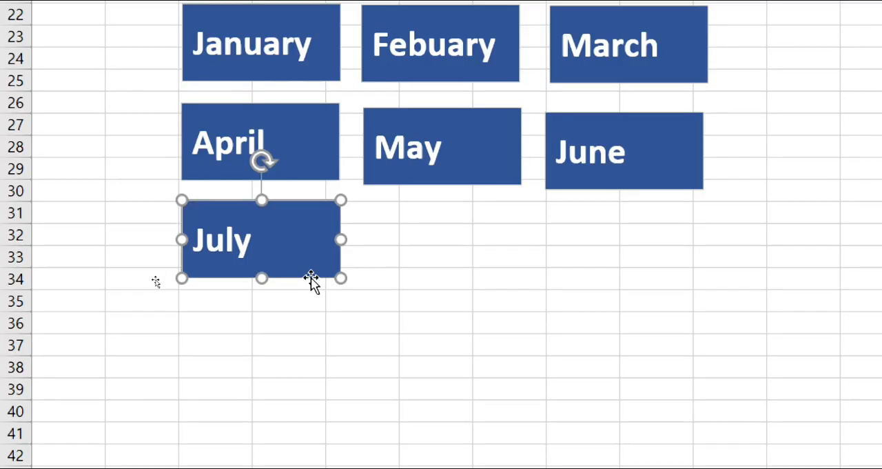
drag(312, 280, 495, 272)
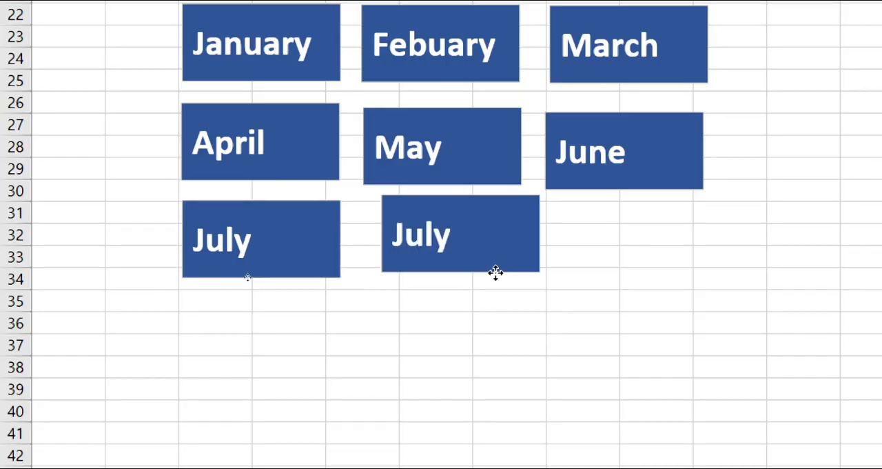
drag(495, 273, 479, 277)
text(Au)
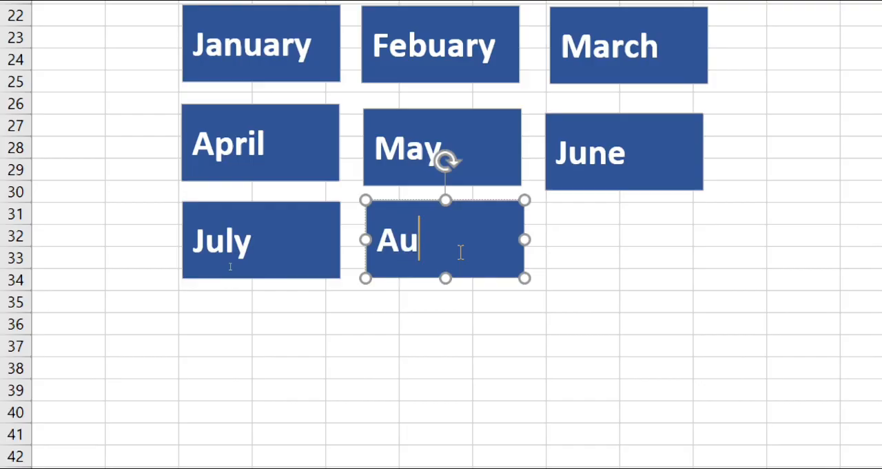
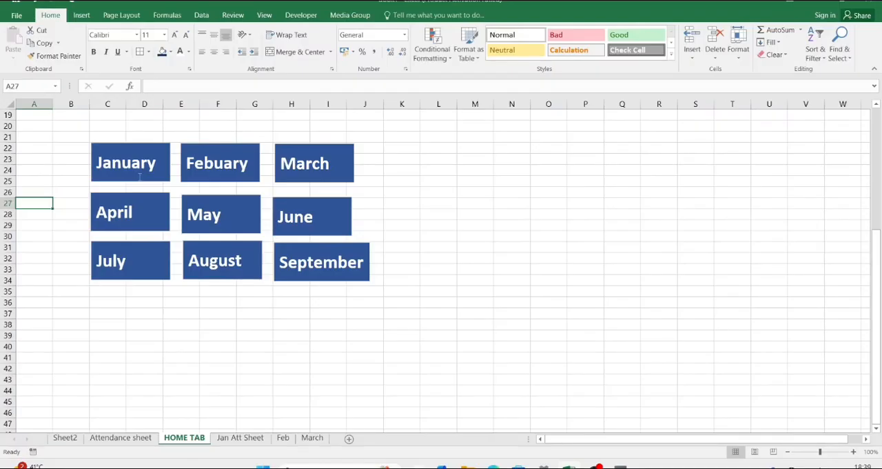
Step: Link the January text box to cell A1 of the 'Jan Att Sheet' sheet in this workbook
click(140, 177)
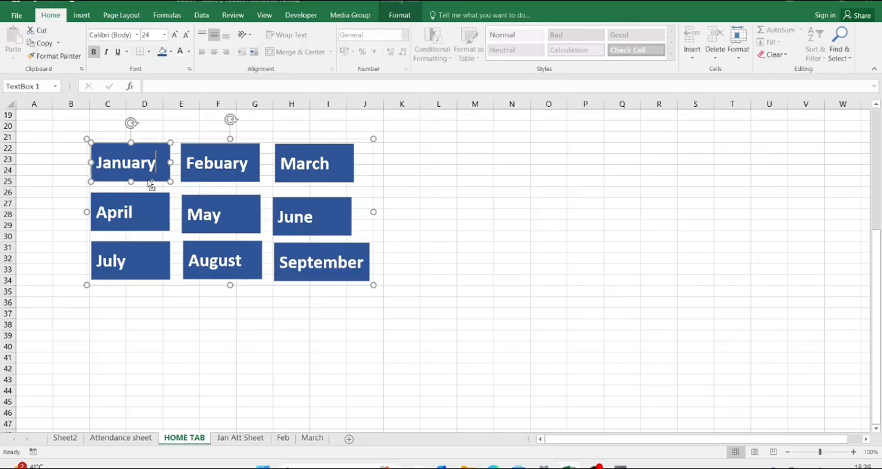
key(ctrl+k)
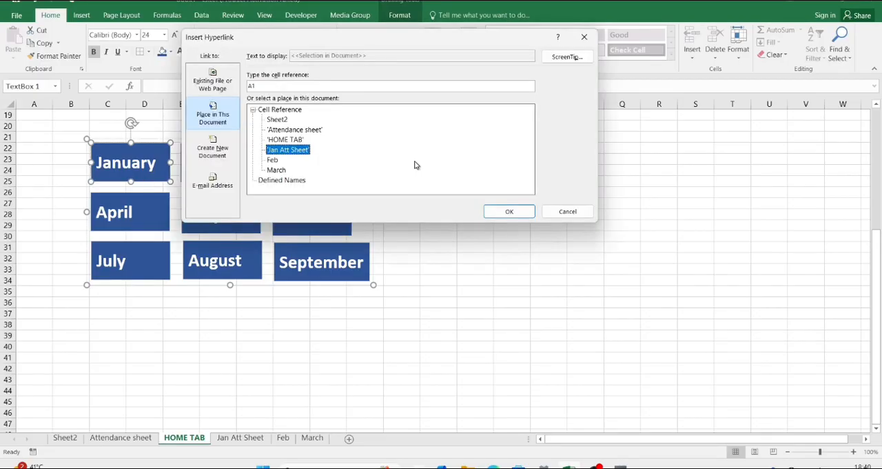
click(521, 216)
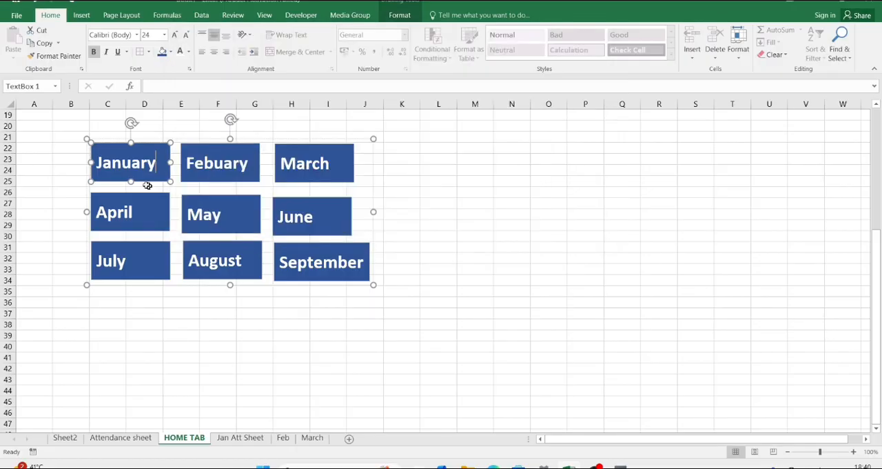
click(424, 187)
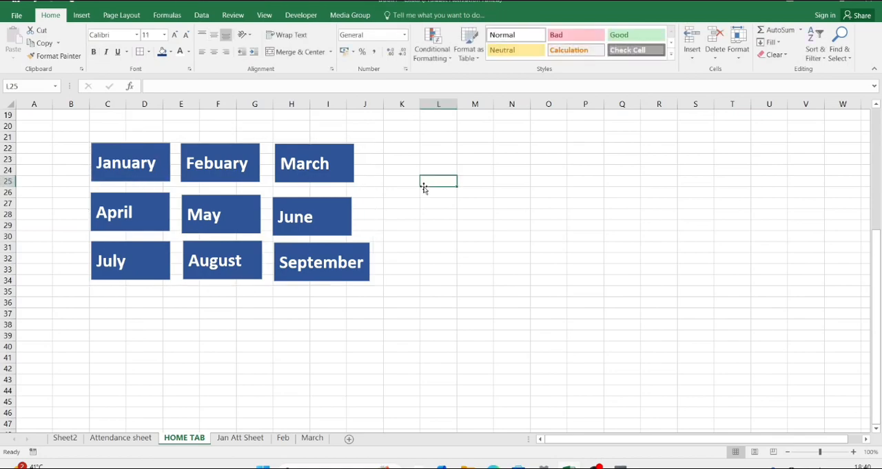
Step: Test the January link, and return to the month boxes through the HOME button on the attendance sheet
click(142, 165)
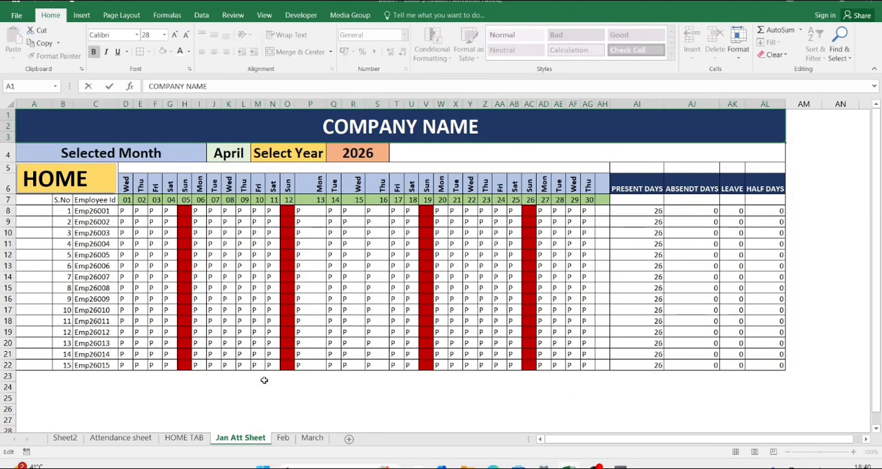
click(101, 181)
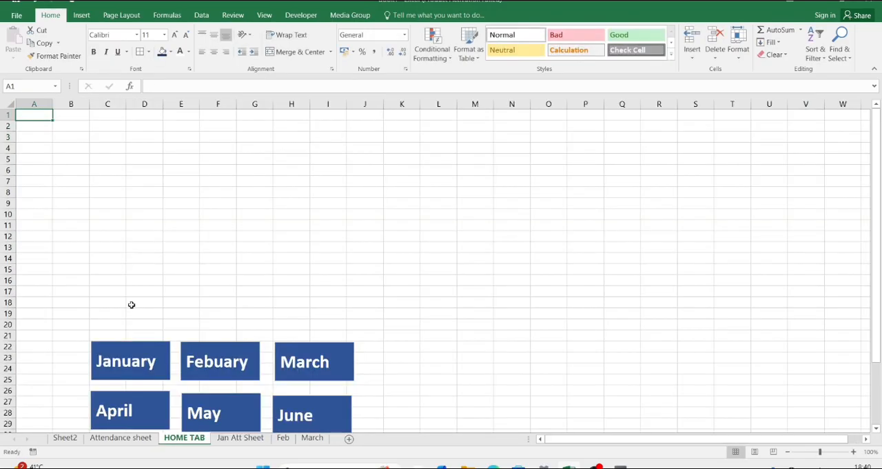
scroll(133, 311, down, 5)
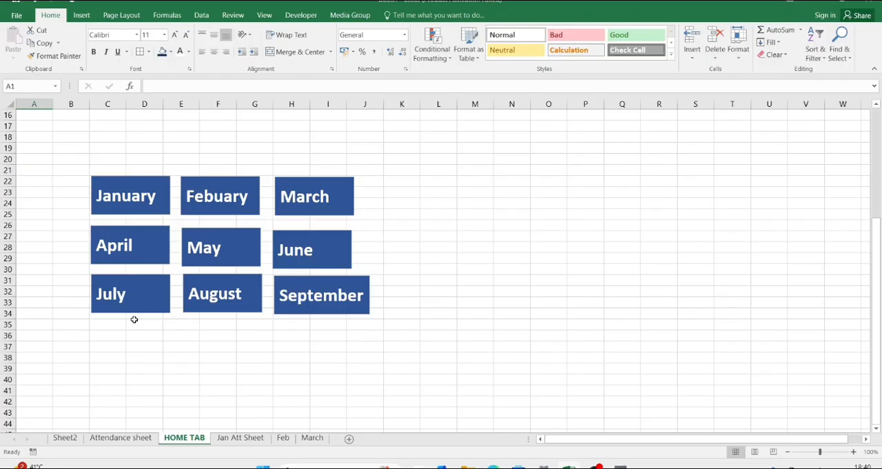
Step: Link the Febuary text box to cell A1 of the Feb sheet in this workbook
click(235, 215)
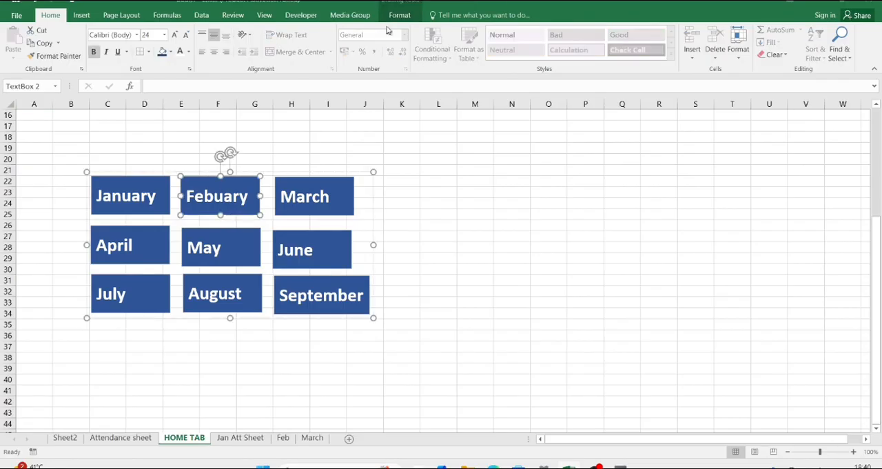
key(ctrl+k)
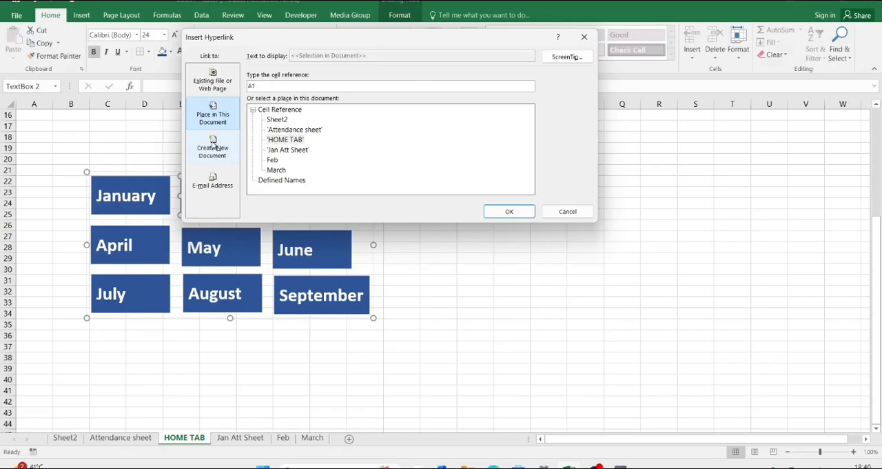
click(276, 160)
click(509, 212)
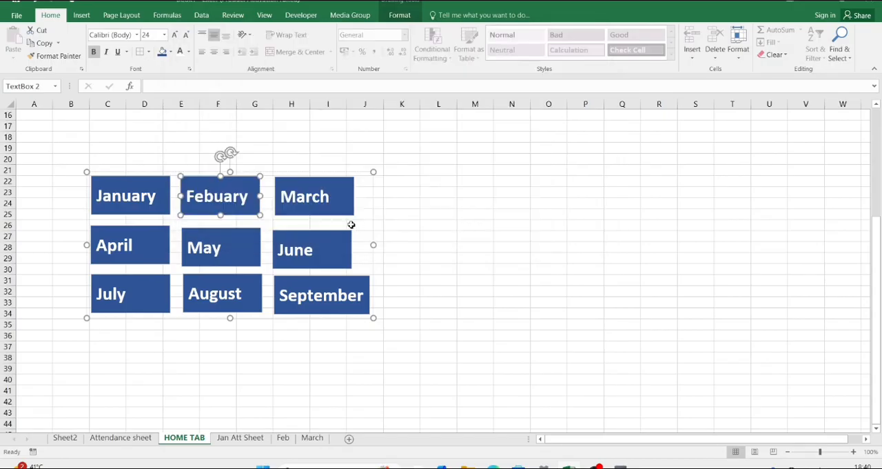
Step: Link the March text box to cell A1 of the March sheet and deselect the box
click(335, 211)
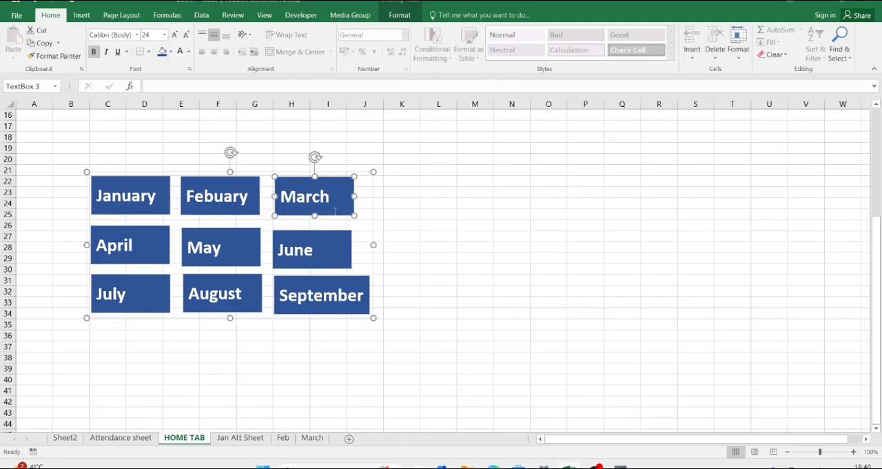
key(ctrl+k)
click(279, 170)
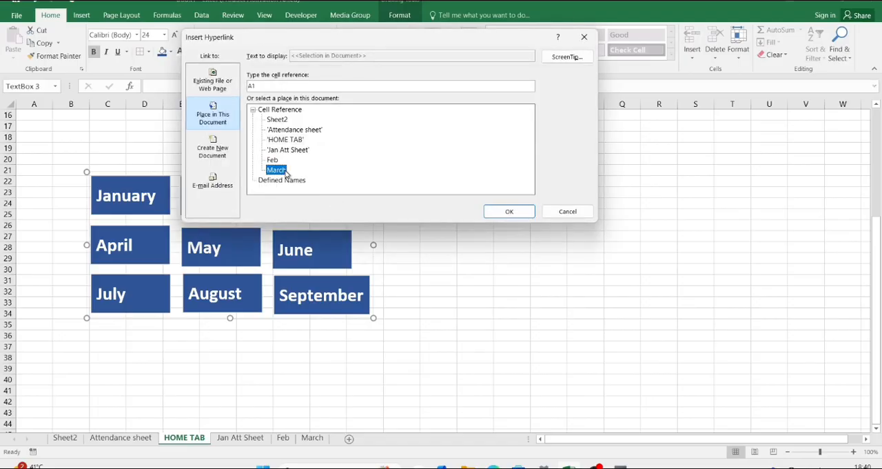
click(510, 211)
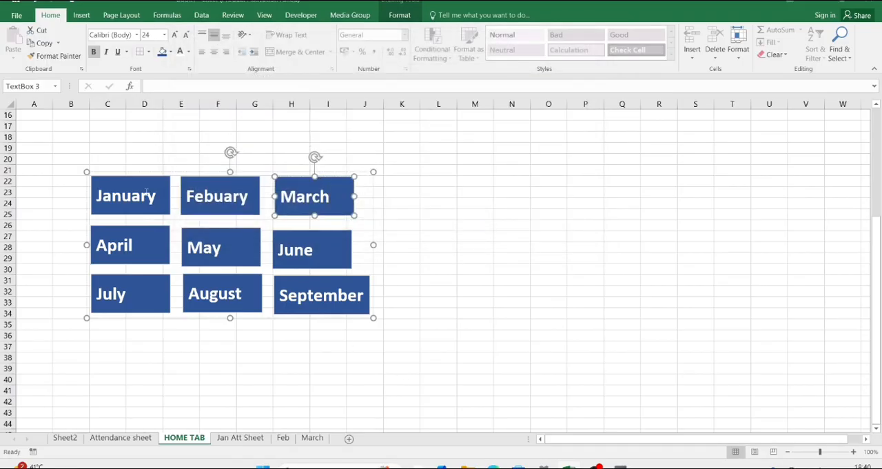
click(468, 191)
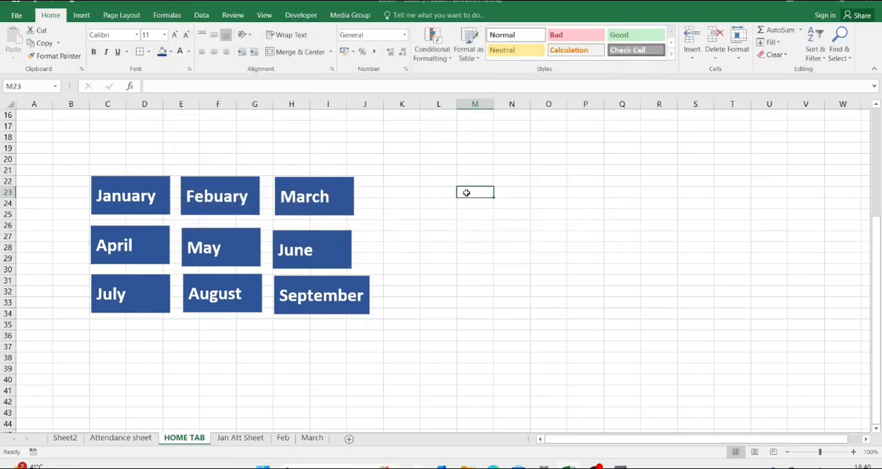
Step: Enter the heading "MONTHS INFORMATION SHEET" in cell C18 above the month boxes
click(114, 136)
text(MO)
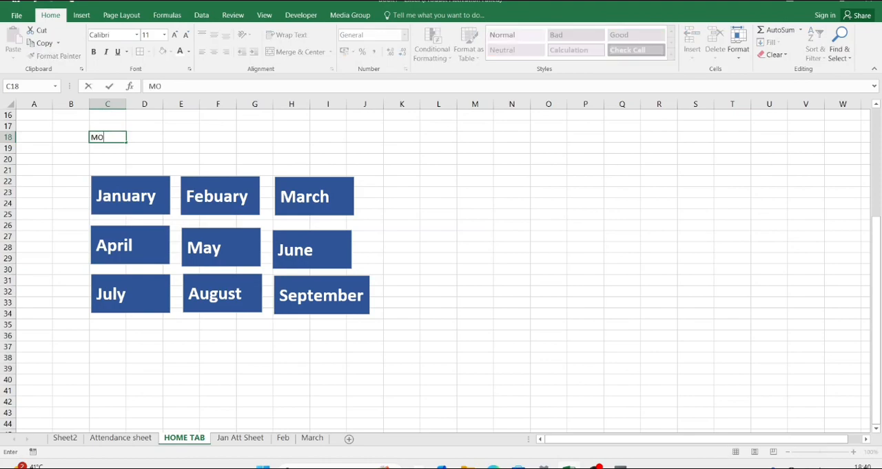
text(NTHS INFOR)
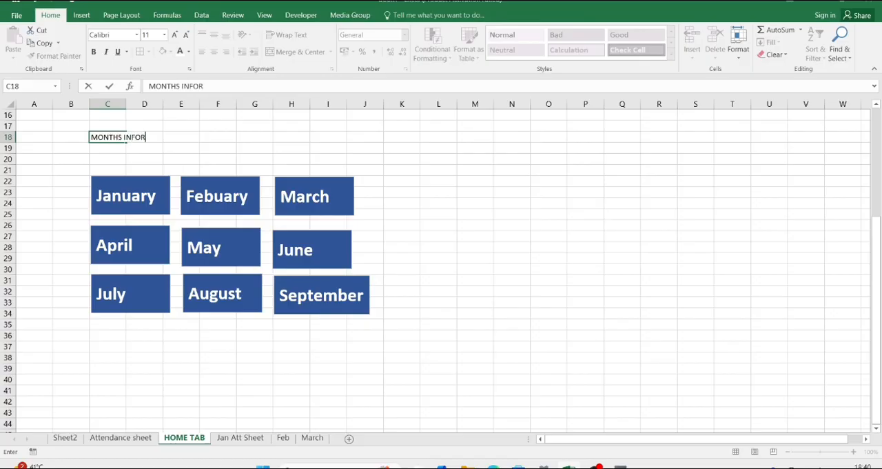
text(MATION SHEE)
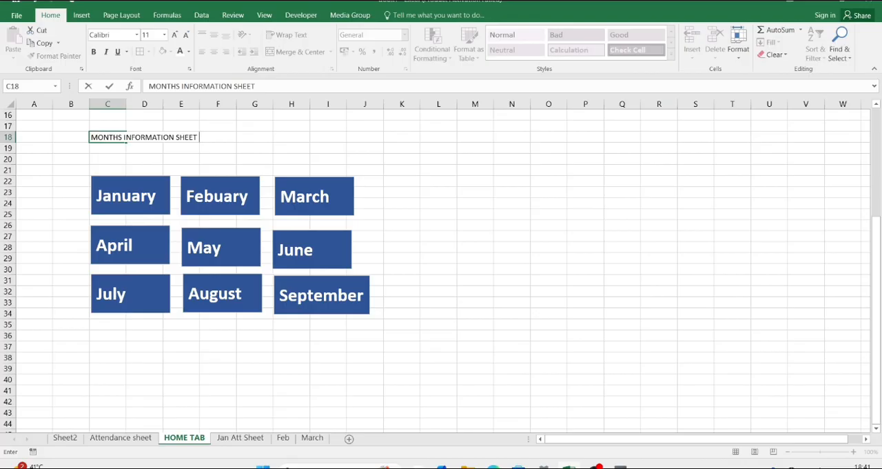
text(T)
click(257, 125)
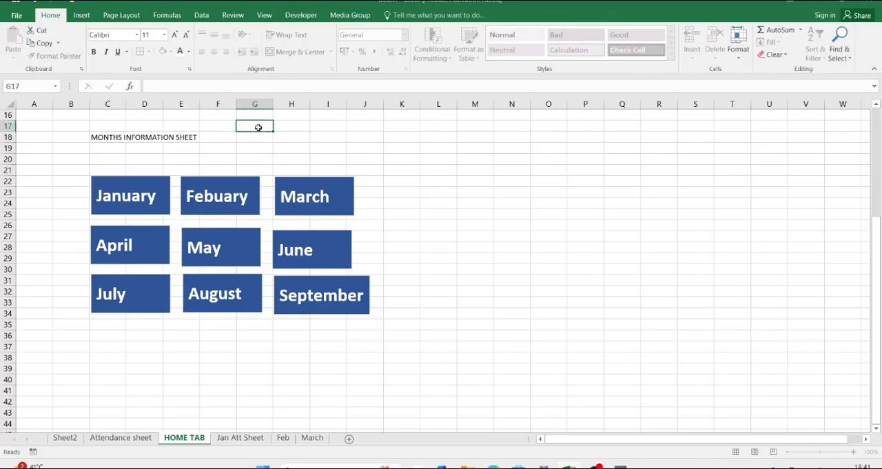
Step: Hide the gridlines on the HOME TAB sheet
click(11, 103)
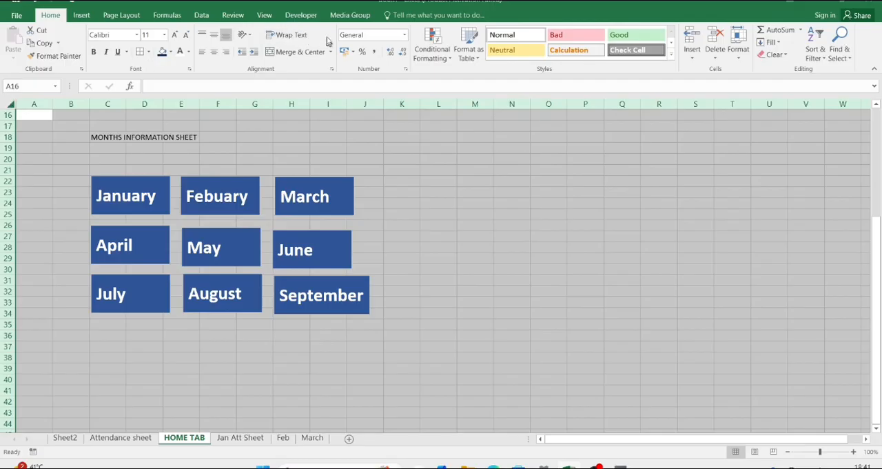
click(264, 15)
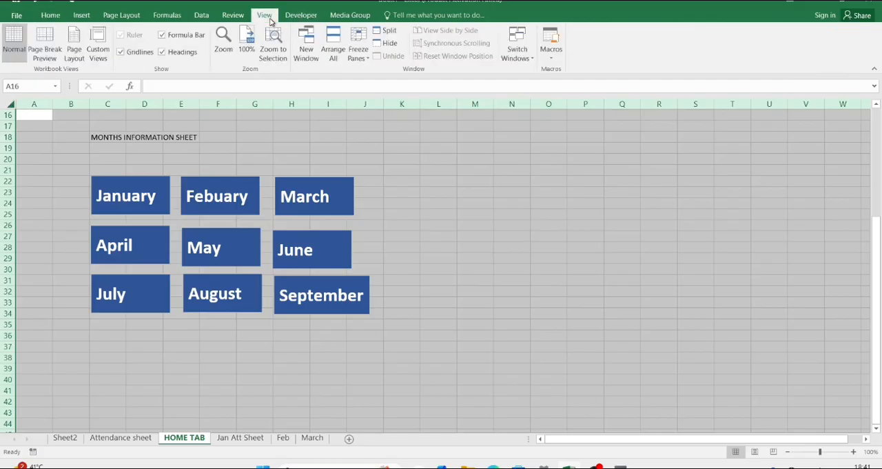
click(137, 53)
click(363, 177)
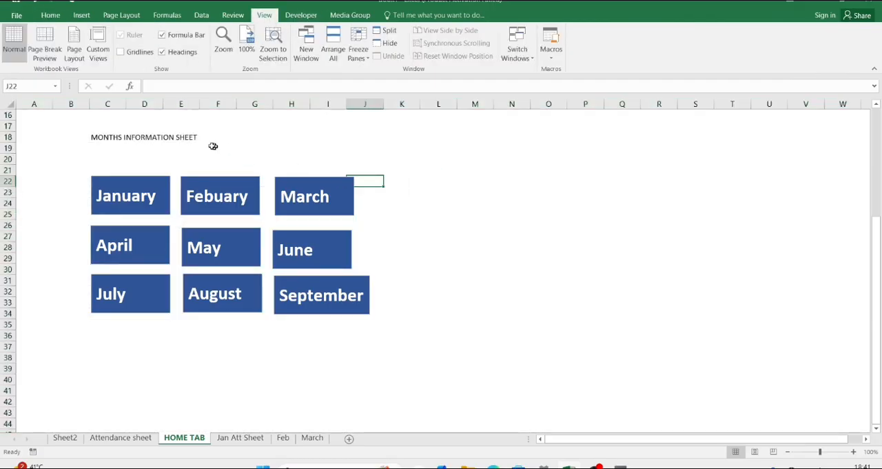
Step: Merge and center the MONTHS INFORMATION SHEET heading across C18:G18
click(169, 140)
click(114, 136)
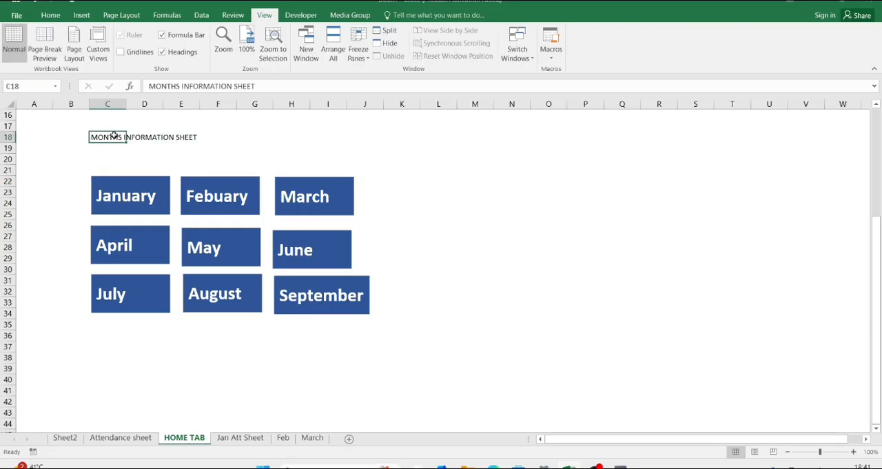
key(ctrl+shift+Right)
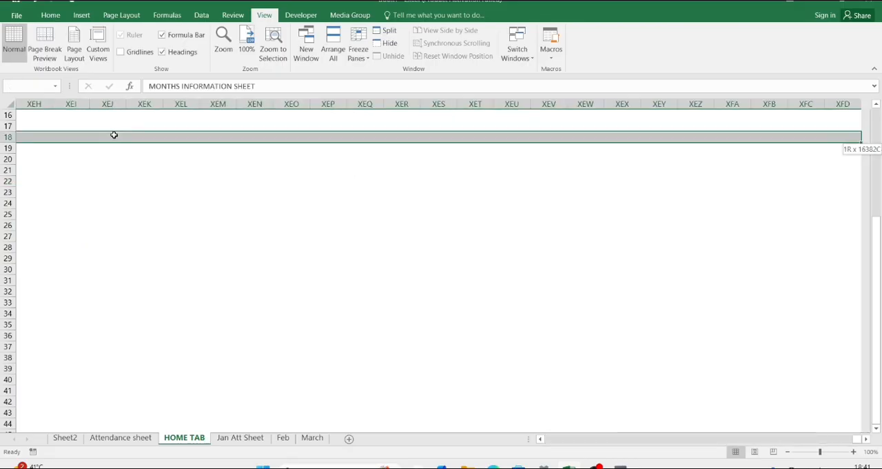
key(ctrl+shift+Left)
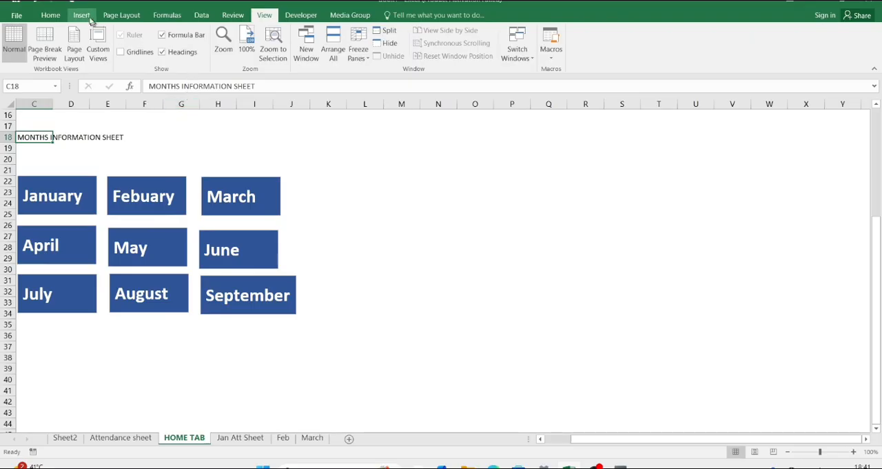
click(61, 17)
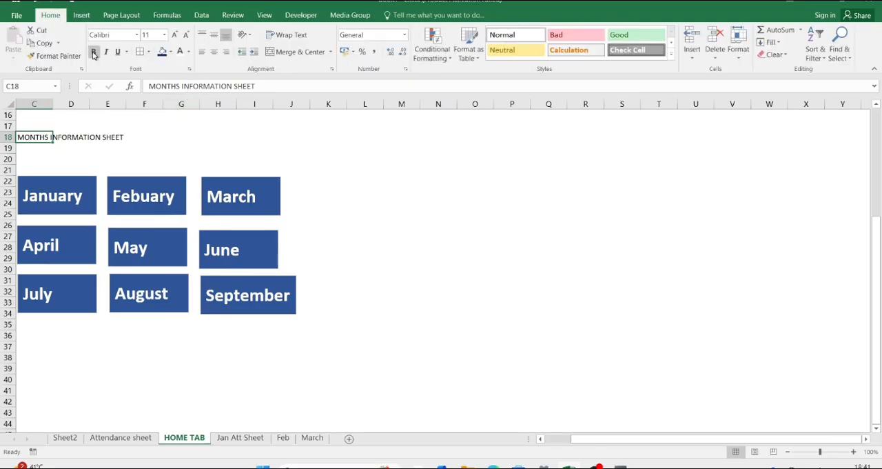
key(shift+Right)
key(shift+Right)
key(shift+Right)
key(shift+Right)
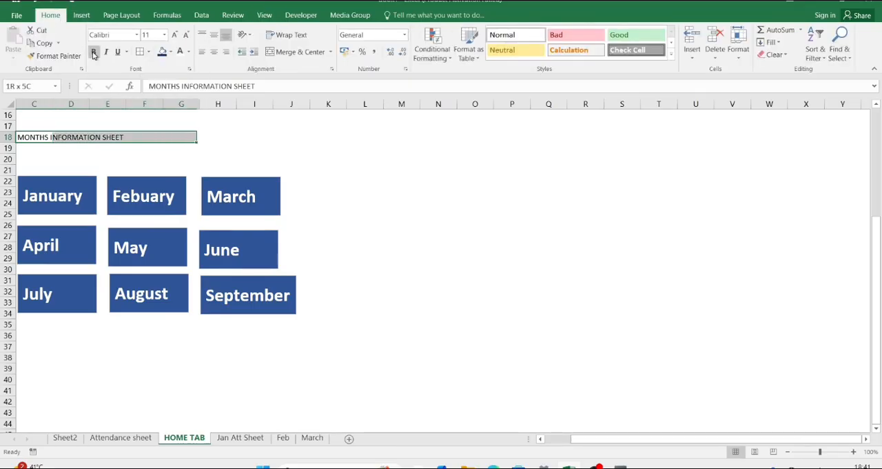
click(295, 53)
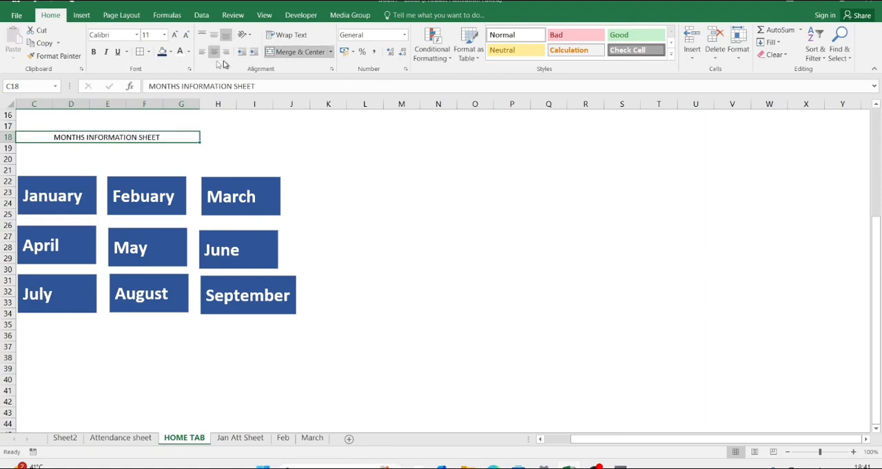
Step: Make the heading bold at font size 20 and widen column G until the full heading fits
click(95, 54)
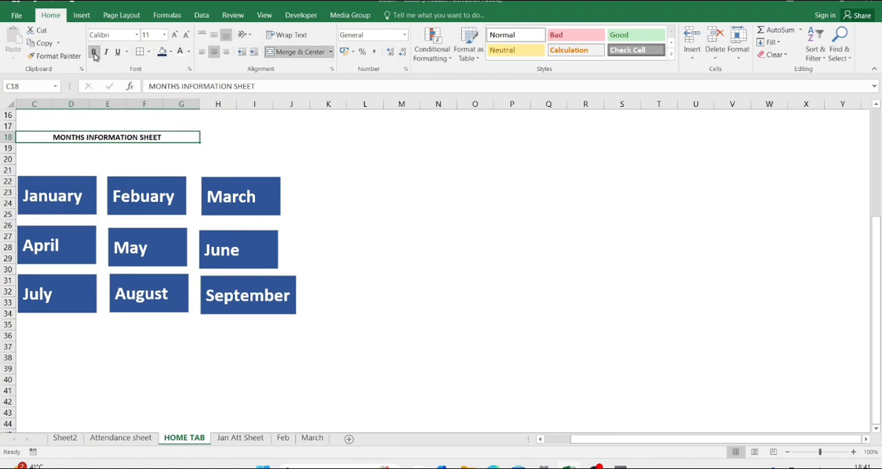
click(174, 38)
click(174, 38)
click(175, 37)
click(174, 38)
click(175, 38)
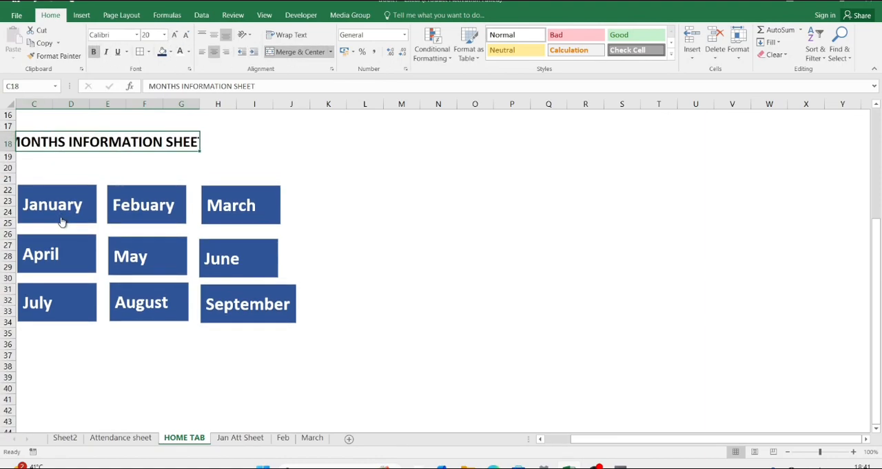
scroll(60, 217, left, 2)
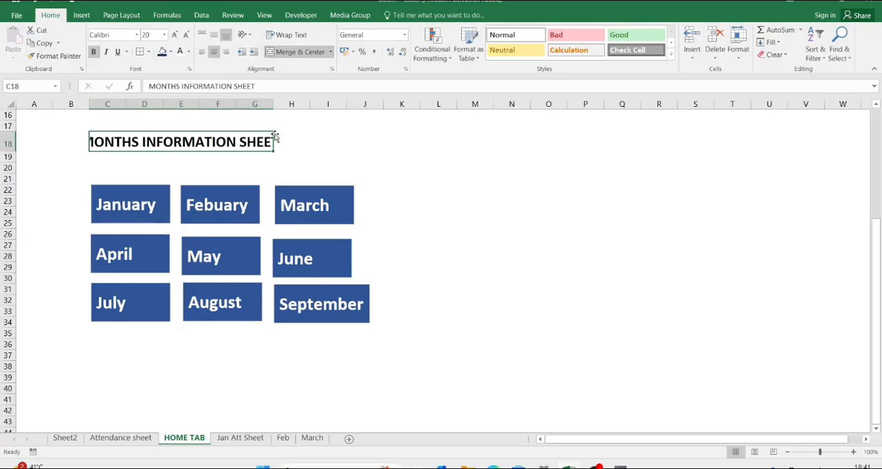
drag(273, 109, 337, 105)
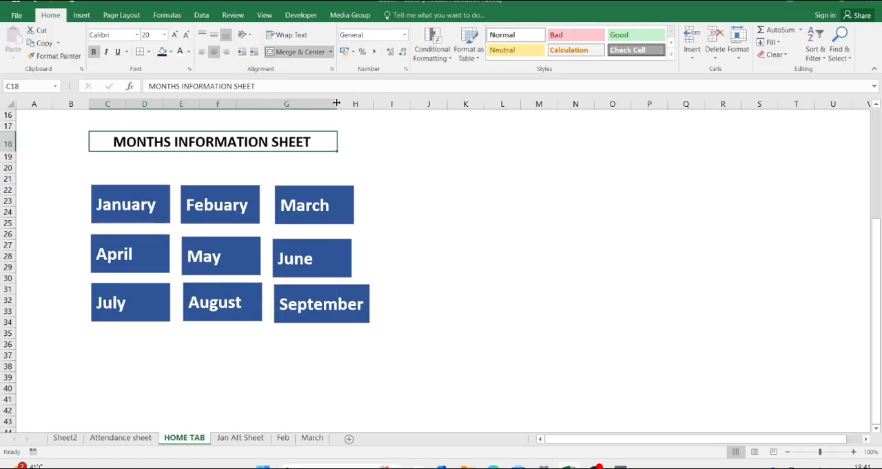
Step: Fill the merged heading cell with a light blue theme color
click(172, 53)
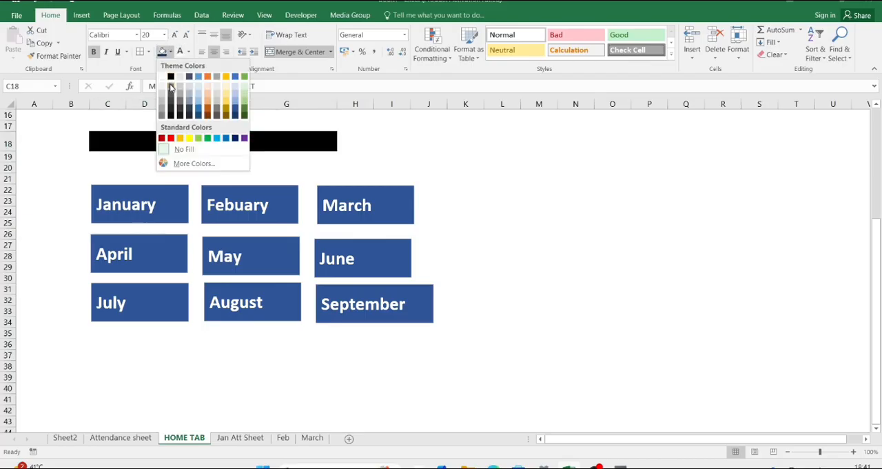
click(198, 103)
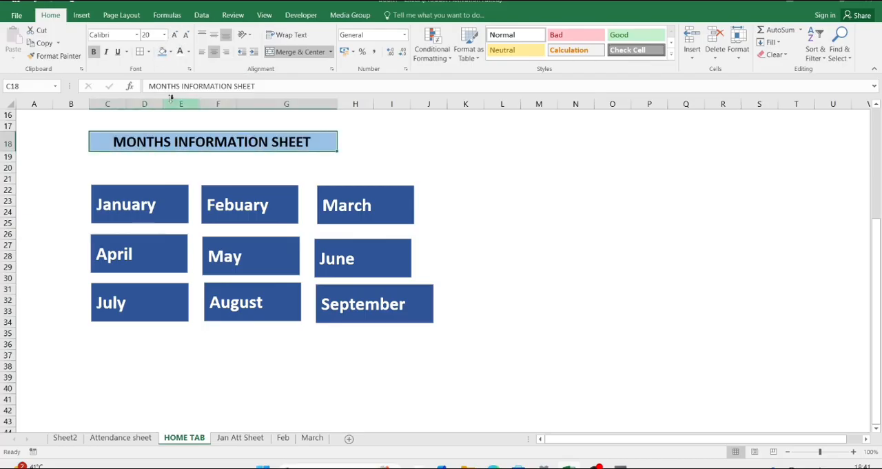
click(136, 177)
Step: Open the January attendance sheet from its month box and switch back to the HOME TAB sheet
click(108, 206)
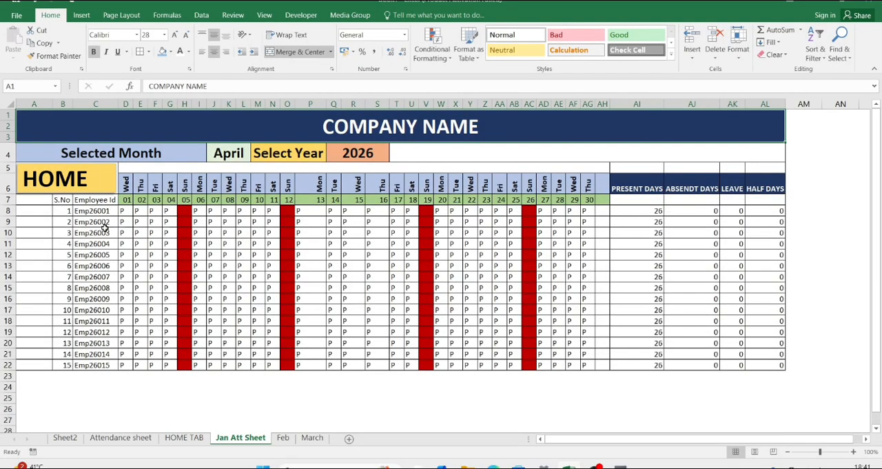
click(184, 437)
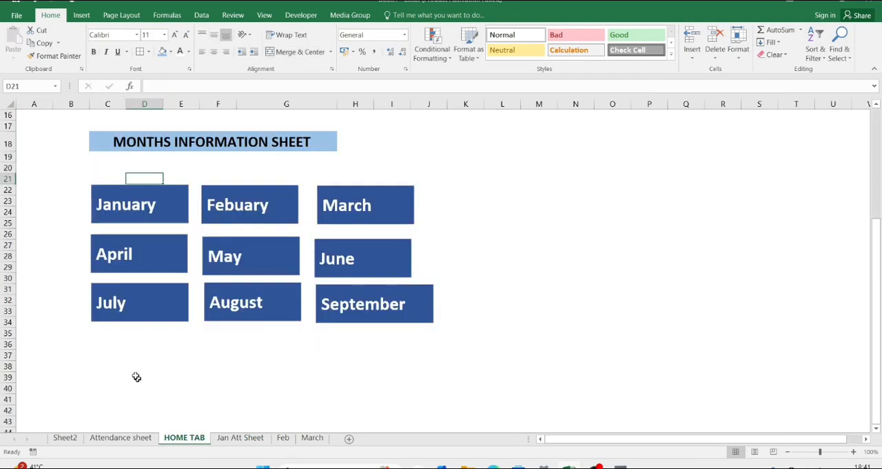
Step: Fill the whole group of month boxes with the darkest orange theme color, a dark brown
click(121, 336)
click(140, 315)
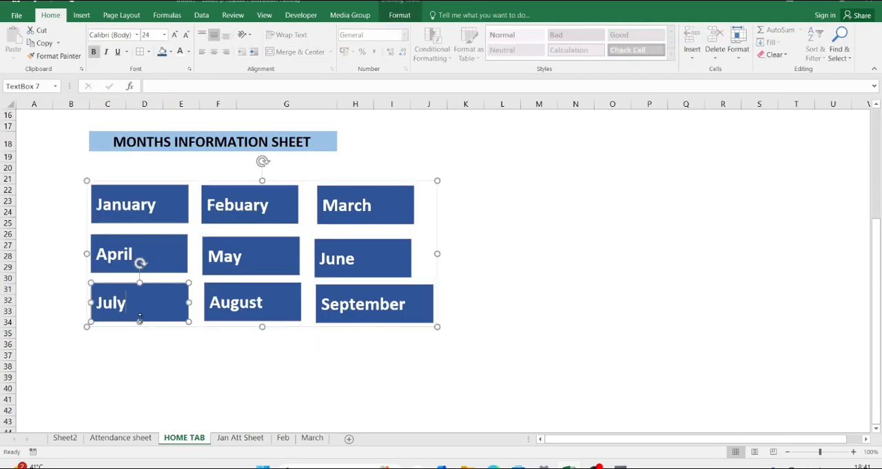
click(159, 327)
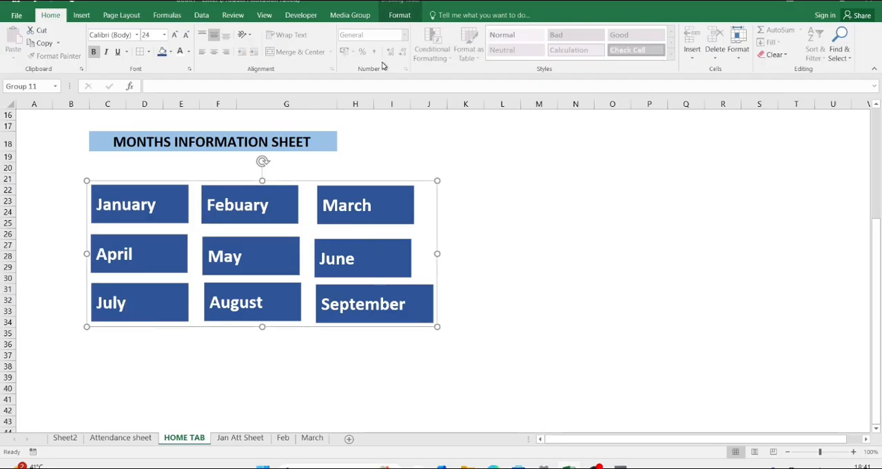
click(403, 12)
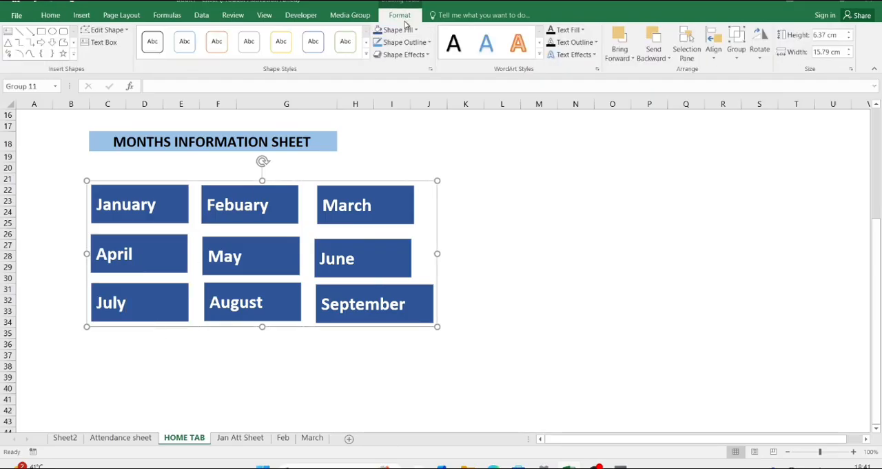
click(414, 31)
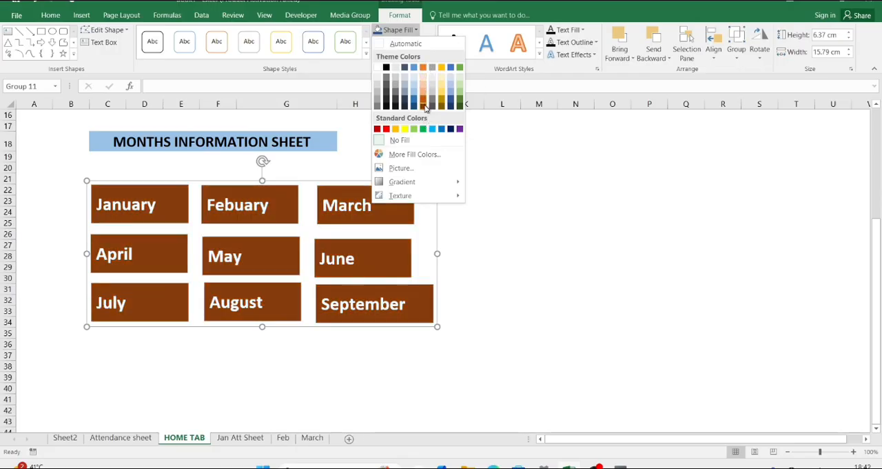
click(425, 107)
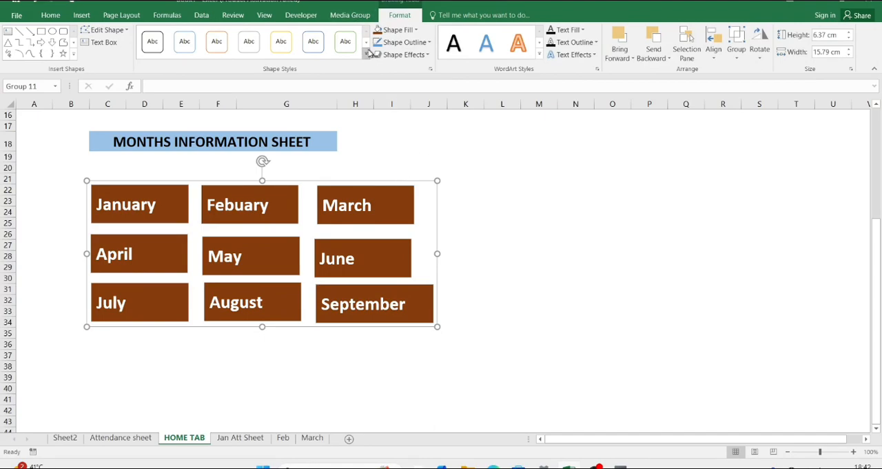
click(366, 45)
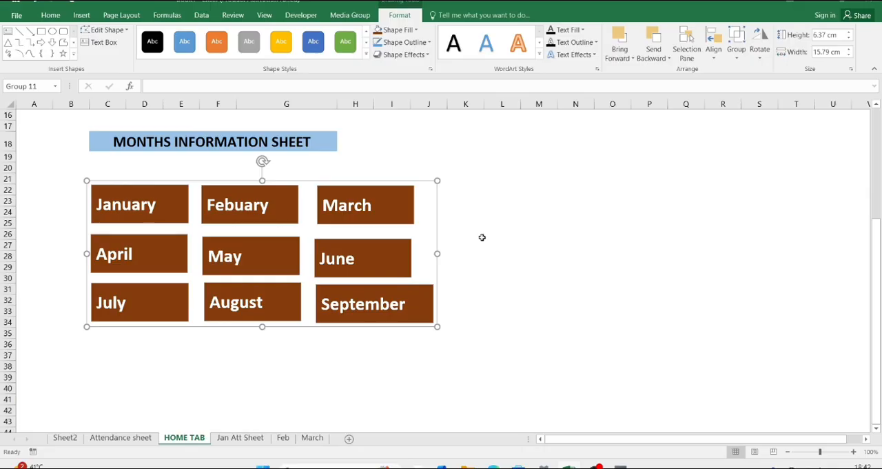
click(508, 236)
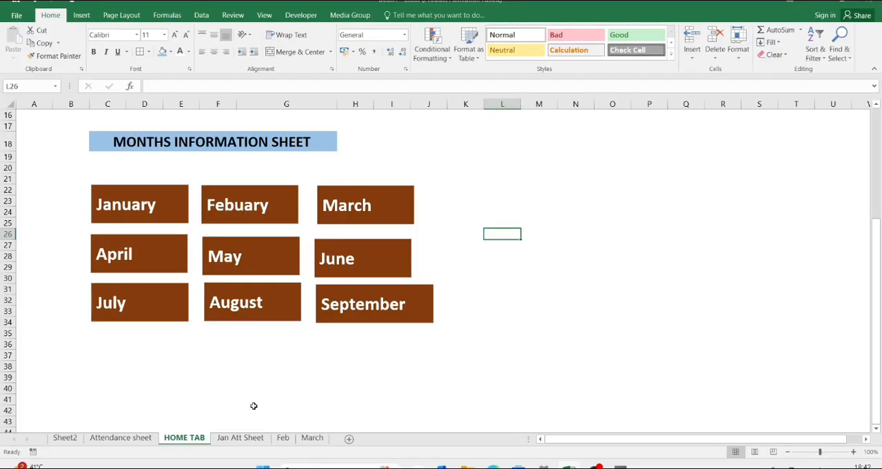
Step: Open the Jan Att Sheet and return through its HOME link to the month boxes on the HOME TAB sheet
click(235, 439)
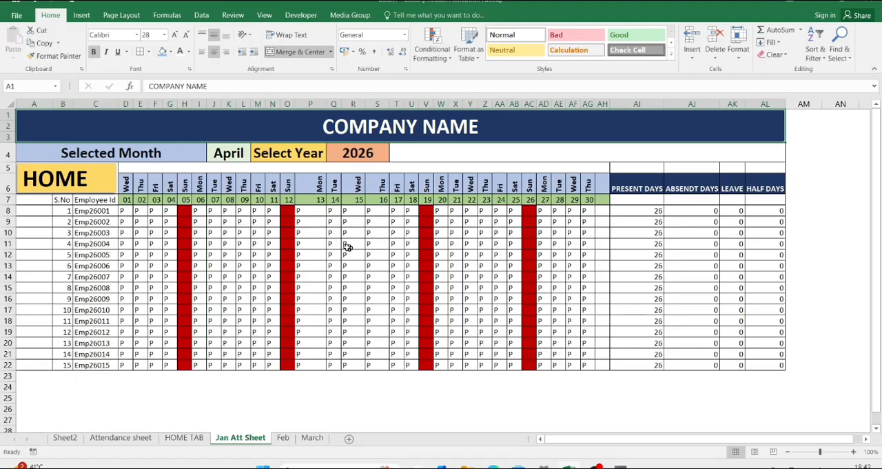
click(256, 256)
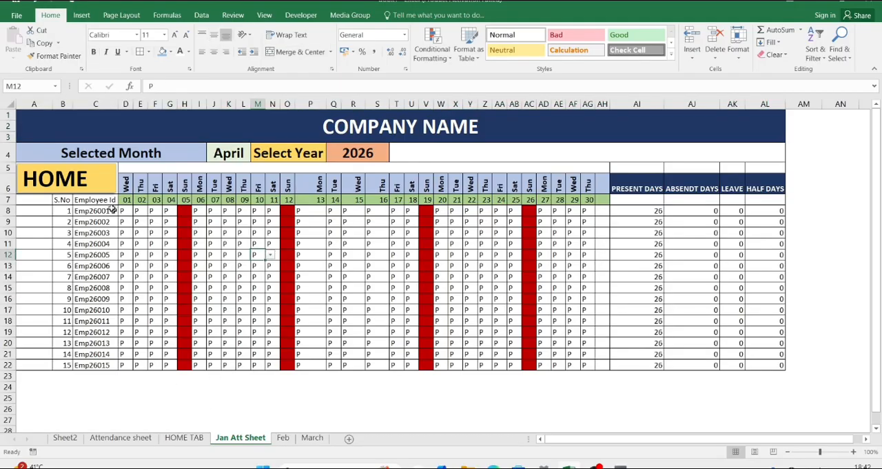
click(81, 182)
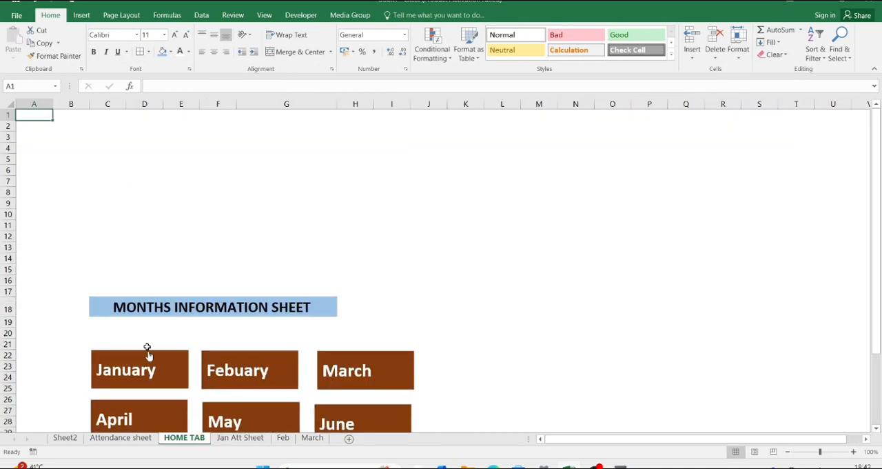
scroll(143, 452, down, 5)
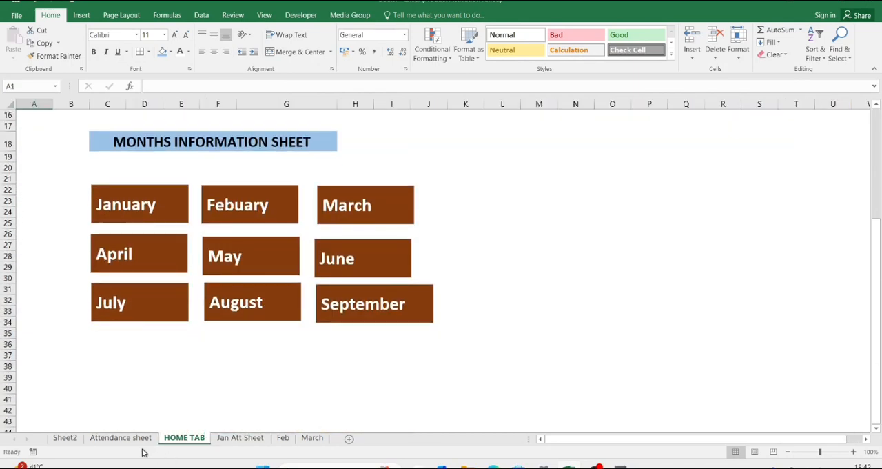
Step: On the Attendance sheet, try several employee IDs in the salary slip, ending with the ID of the manager at serial number 17
click(133, 441)
scroll(302, 334, down, 5)
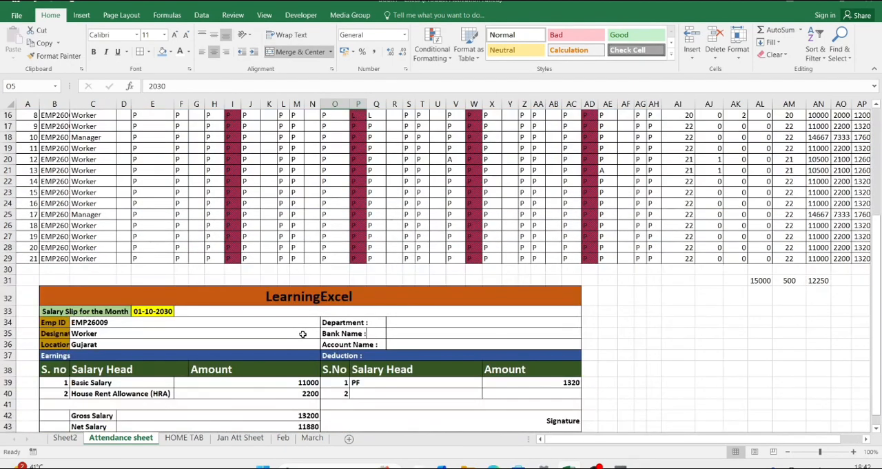
scroll(310, 328, down, 4)
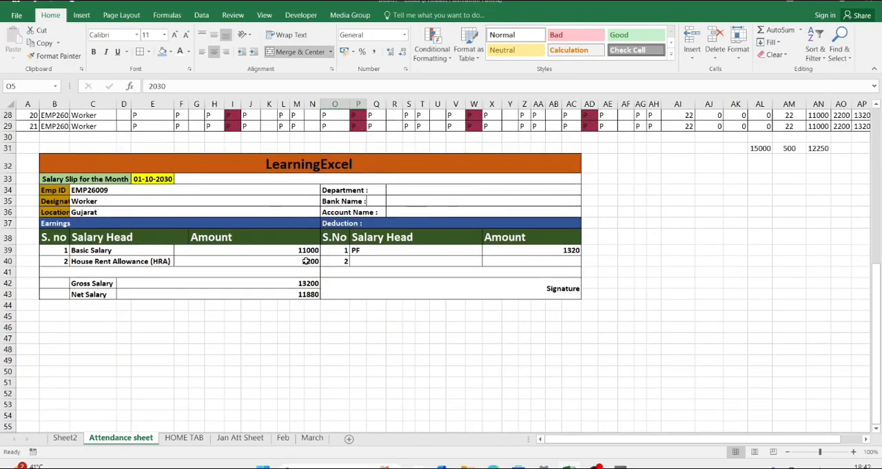
click(215, 187)
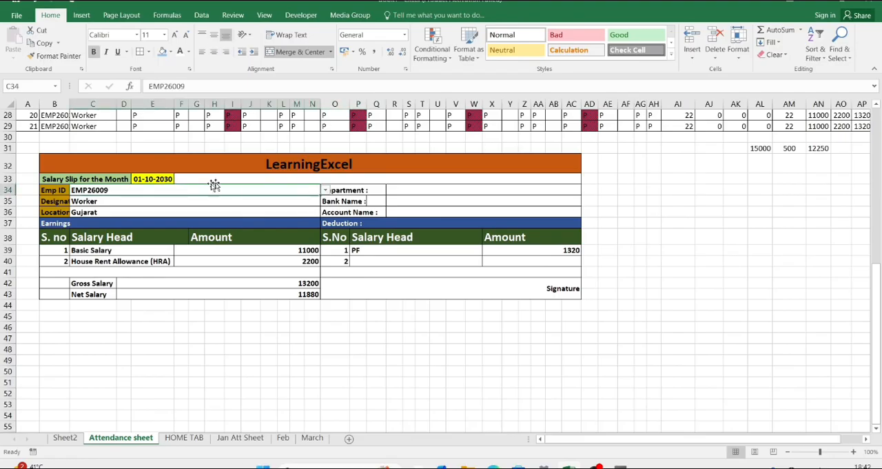
click(325, 190)
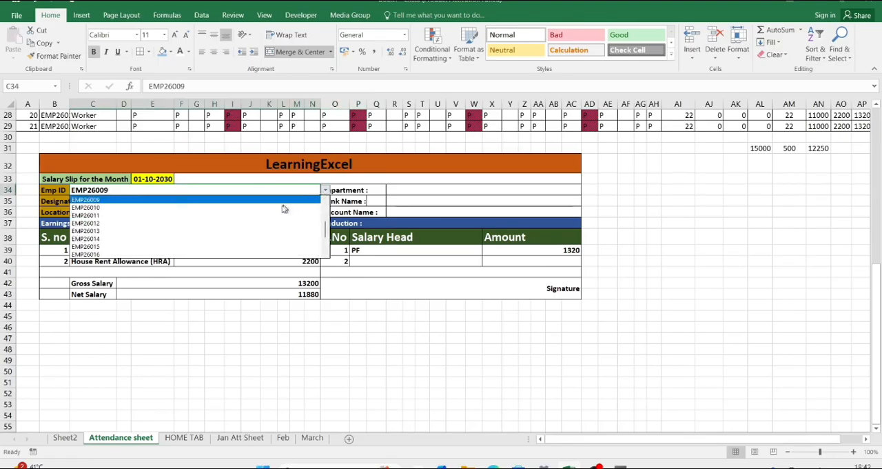
click(238, 220)
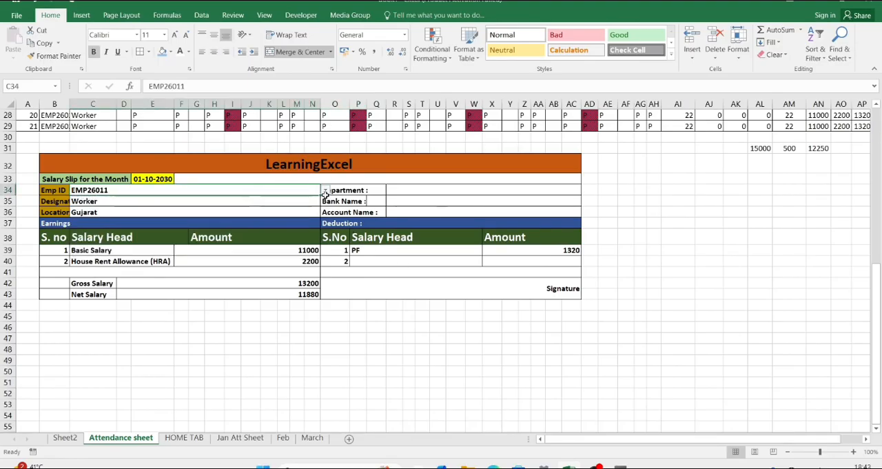
click(326, 193)
click(233, 232)
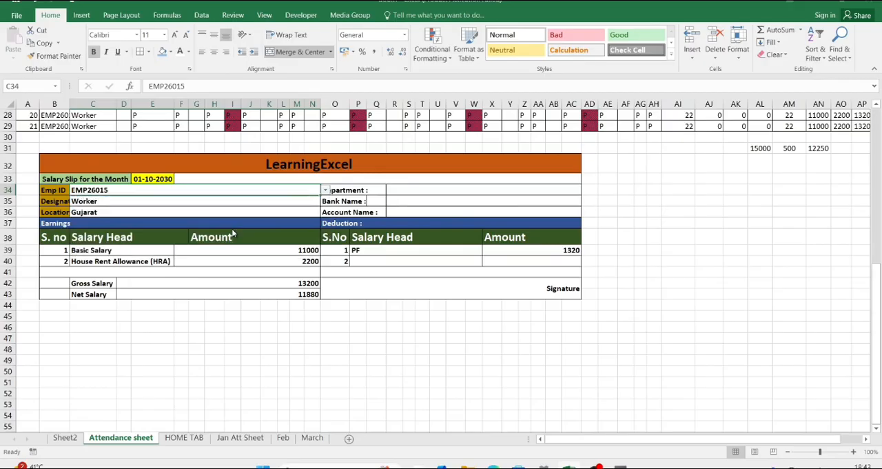
click(326, 190)
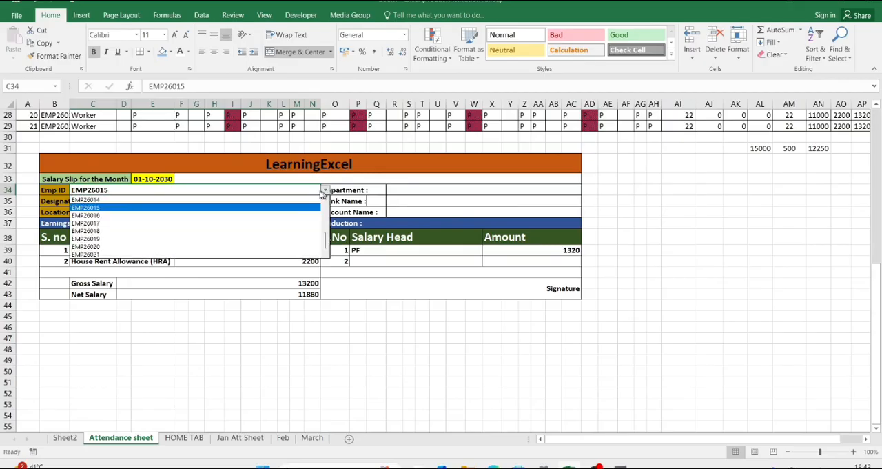
click(237, 223)
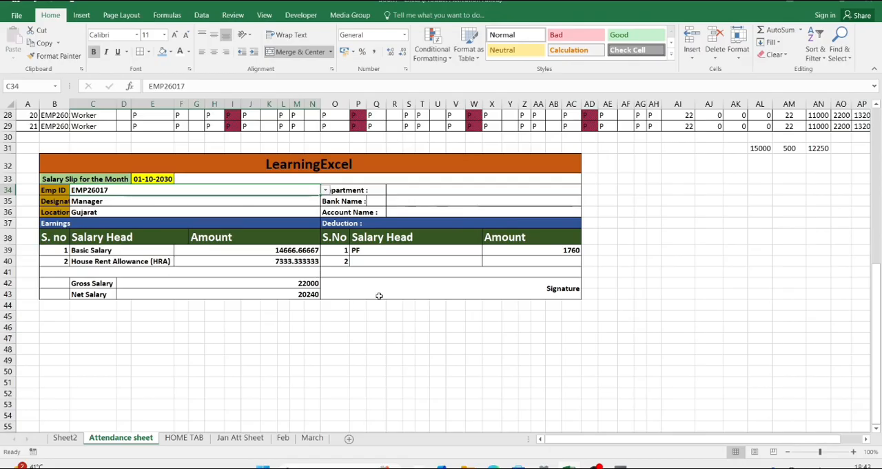
Step: Look over the attendance table and salary slip, and go back through the HOME TAB sheet to the Jan Att Sheet
scroll(379, 296, up, 5)
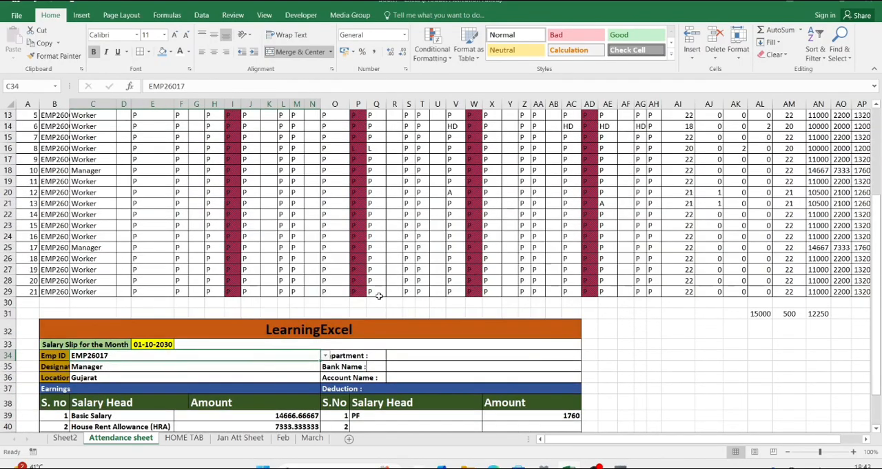
scroll(379, 296, up, 4)
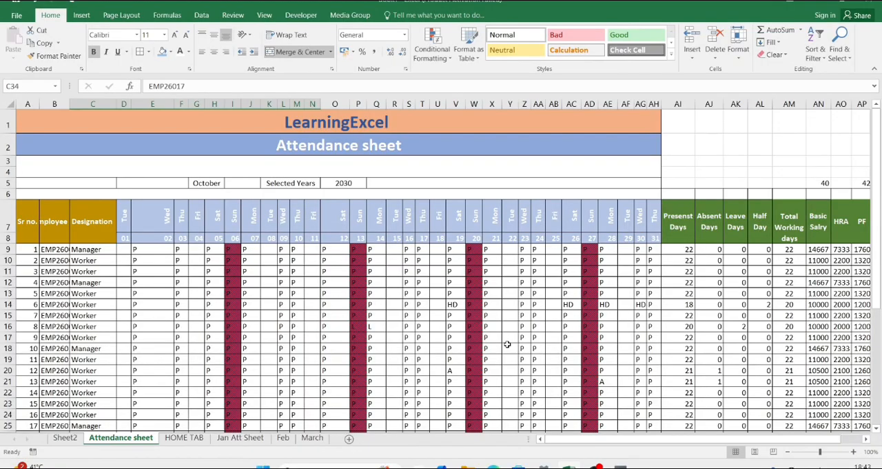
scroll(507, 344, right, 3)
scroll(507, 344, left, 3)
scroll(507, 344, down, 8)
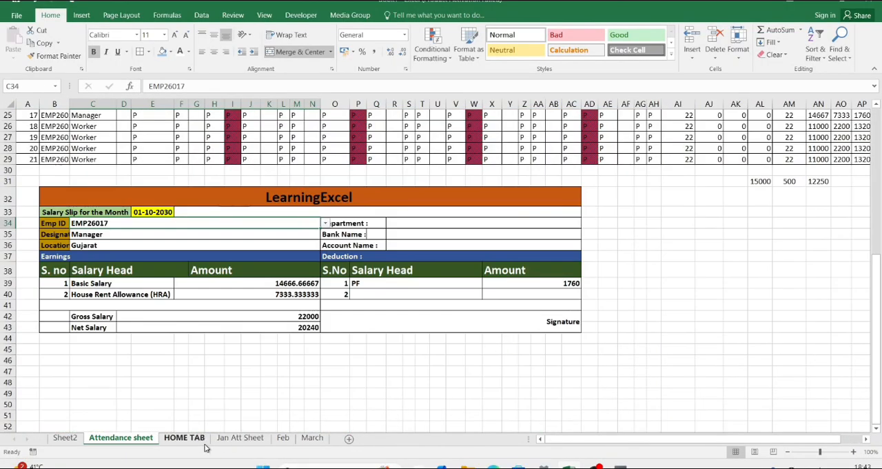
click(185, 438)
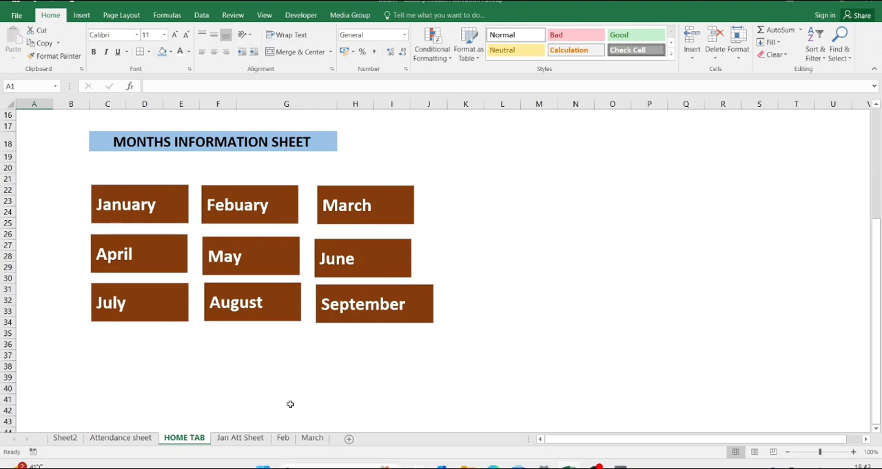
click(245, 438)
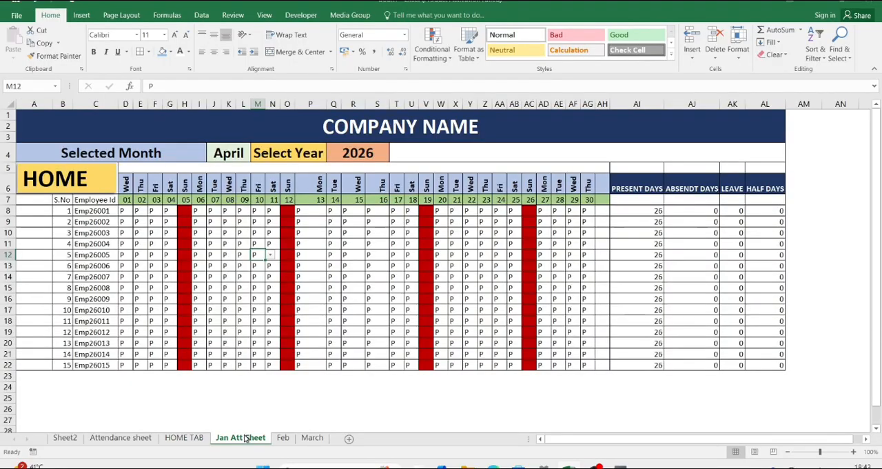